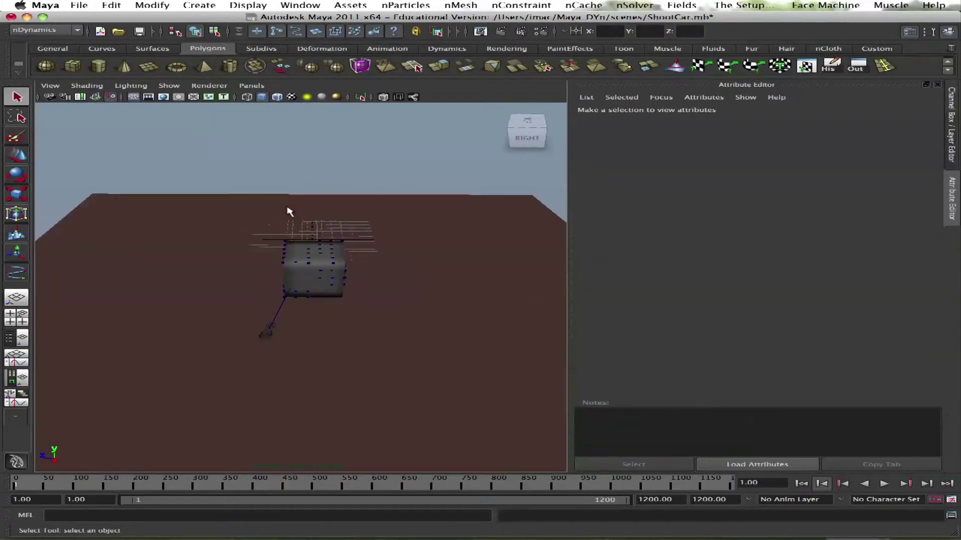
# Delete the cloth cube from the ShootCar scene
pyautogui.keyDown('alt'); pyautogui.moveTo(382, 259); pyautogui.dragTo(357, 251); pyautogui.keyUp('alt')
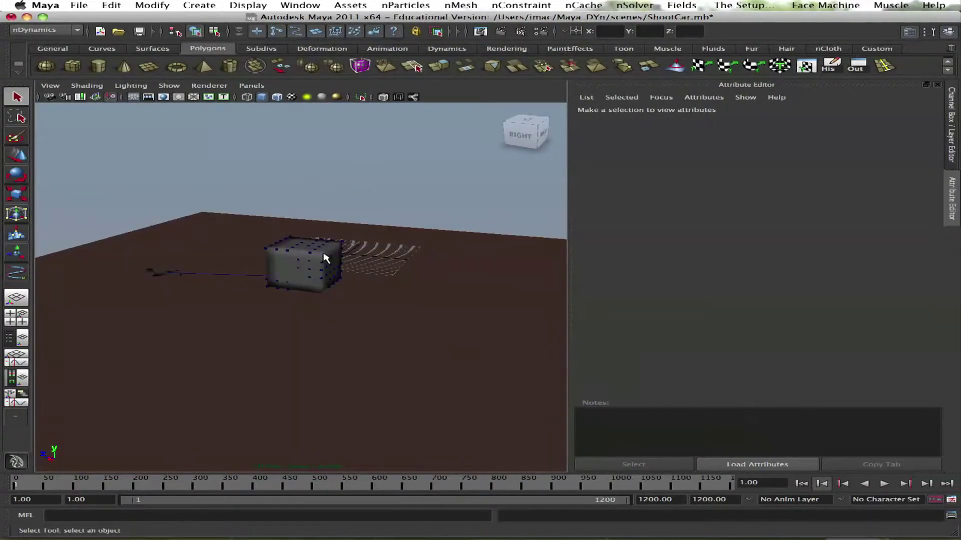
pyautogui.click(340, 265)
pyautogui.press('Delete')
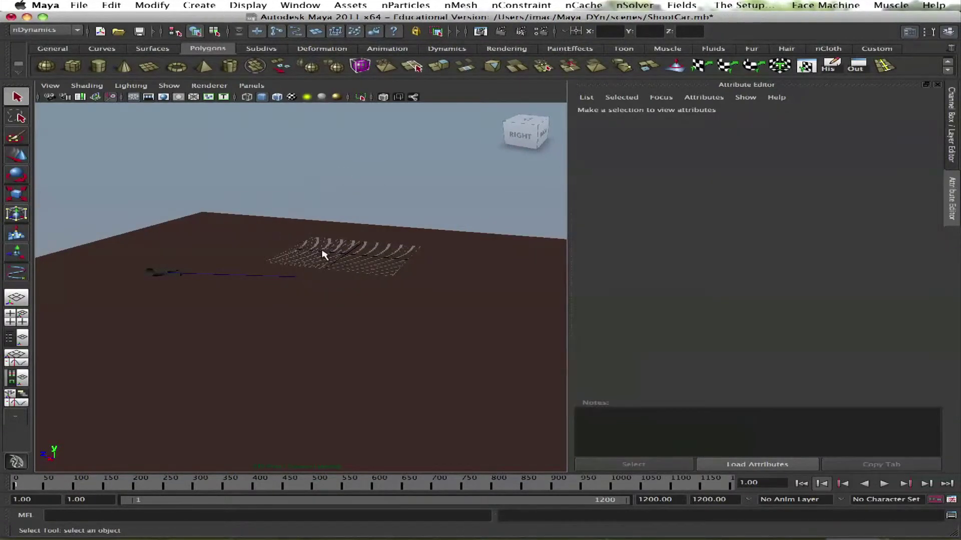
pyautogui.click(506, 382)
pyautogui.click(352, 198)
pyautogui.keyDown('alt'); pyautogui.moveTo(342, 280); pyautogui.dragTo(305, 264); pyautogui.keyUp('alt')
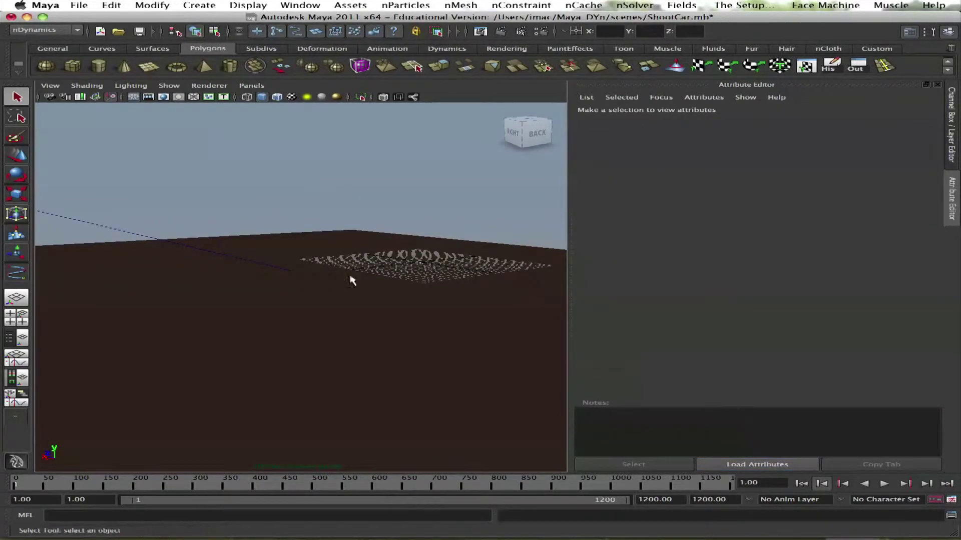
# Create a polygon plane, enlarge it and move it off the grid
pyautogui.keyDown('alt'); pyautogui.moveTo(348, 285); pyautogui.dragTo(335, 297); pyautogui.keyUp('alt')
pyautogui.press('r')
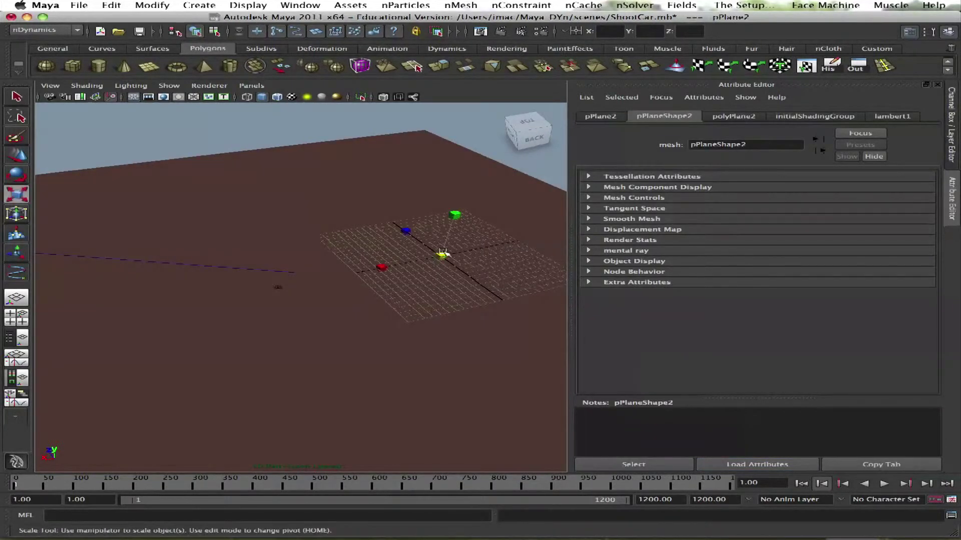
pyautogui.moveTo(442, 255); pyautogui.dragTo(495, 291)
pyautogui.press('w')
pyautogui.moveTo(441, 256); pyautogui.dragTo(315, 283)
# Rotate the plane into a tilted ramp and move it to about X 15.6, Y 7.2, Z 0
pyautogui.press('e')
pyautogui.moveTo(246, 273); pyautogui.dragTo(258, 306)
pyautogui.press('z')
pyautogui.moveTo(287, 253); pyautogui.dragTo(265, 277)
pyautogui.press('w')
pyautogui.moveTo(297, 306); pyautogui.dragTo(319, 261)
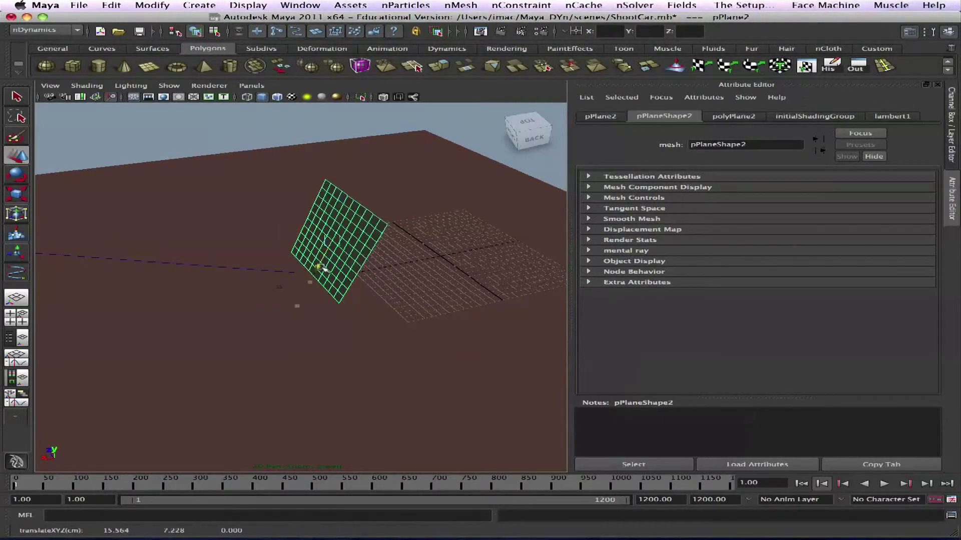
# Start a new empty scene, saving the changes to ShootCar.mb
pyautogui.click(223, 138)
pyautogui.press('super+n')
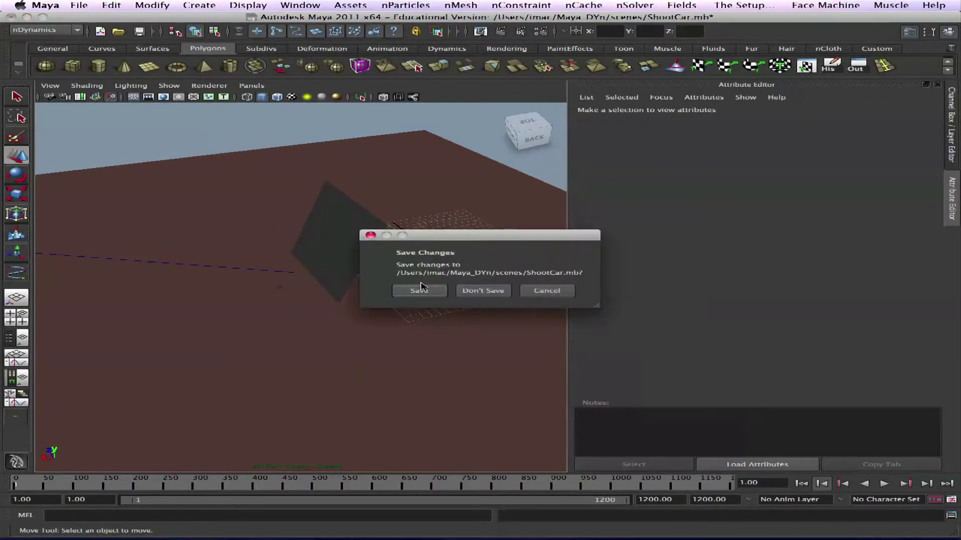
pyautogui.click(420, 286)
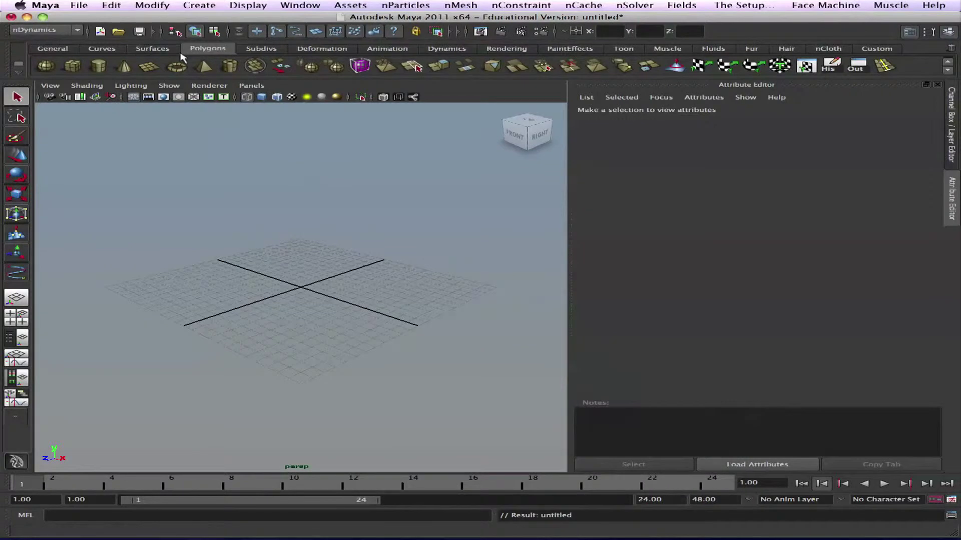
# Create an nParticle emitter and move it to about Y 6 and Z 12.8
pyautogui.click(460, 6)
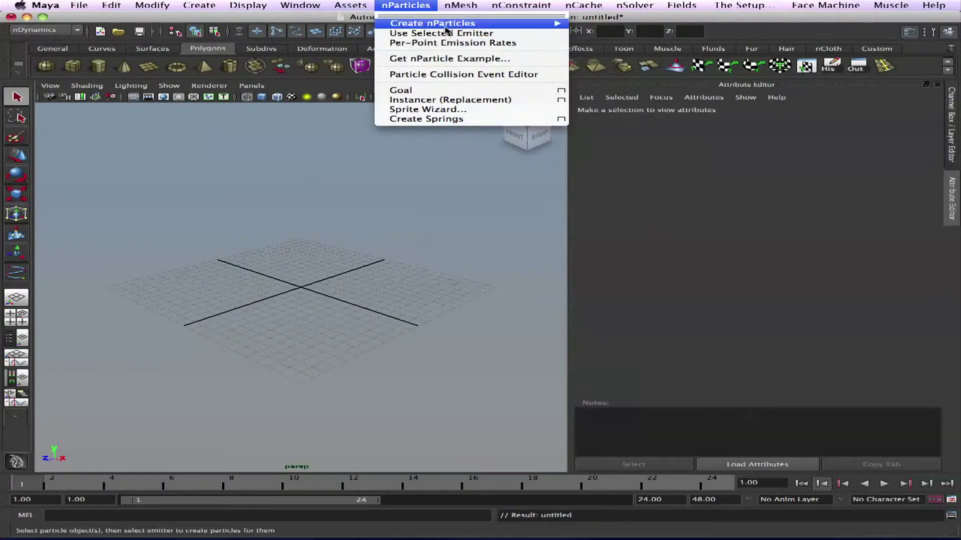
pyautogui.moveTo(445, 25)
pyautogui.click(646, 38)
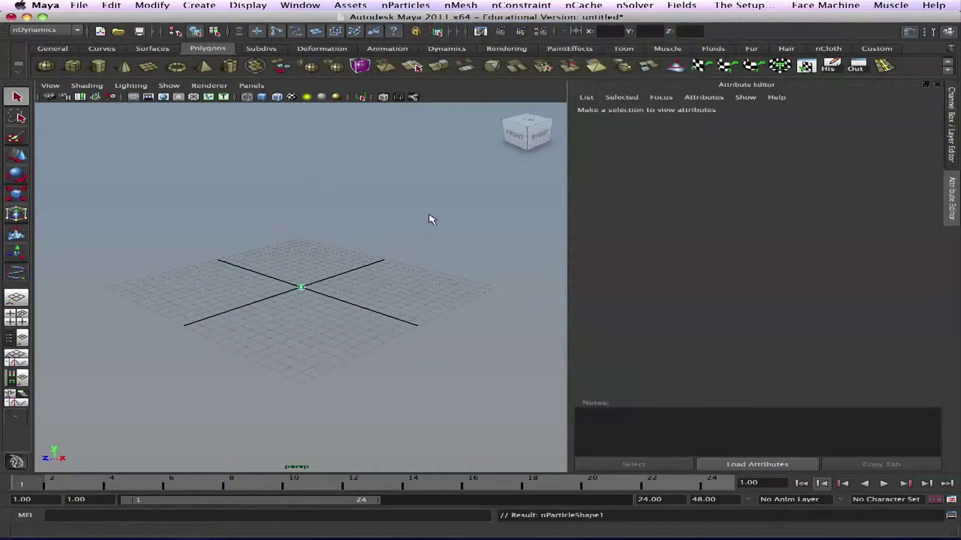
pyautogui.click(303, 289)
pyautogui.press('w')
pyautogui.moveTo(302, 257); pyautogui.dragTo(306, 207)
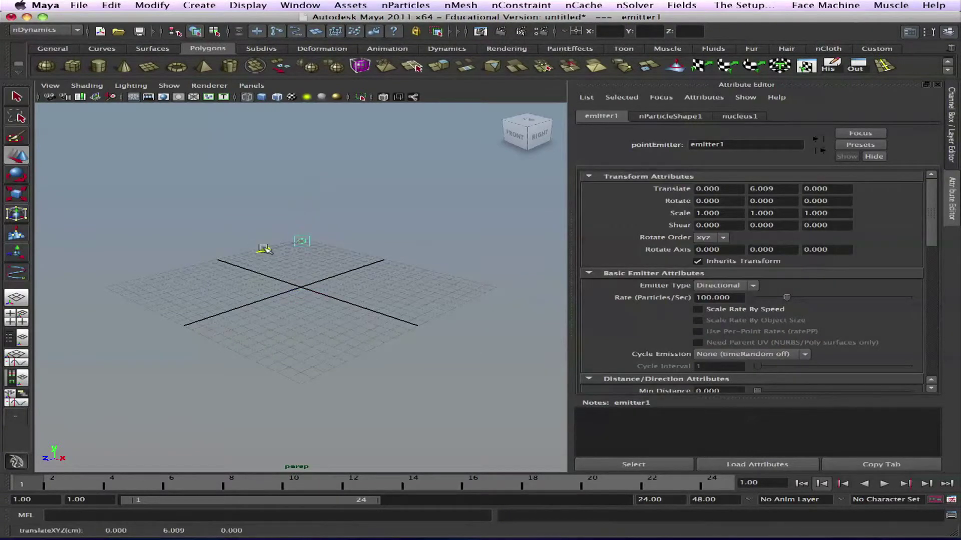
# Play the particle emission briefly and set the playback range to end at frame 600
pyautogui.click(883, 484)
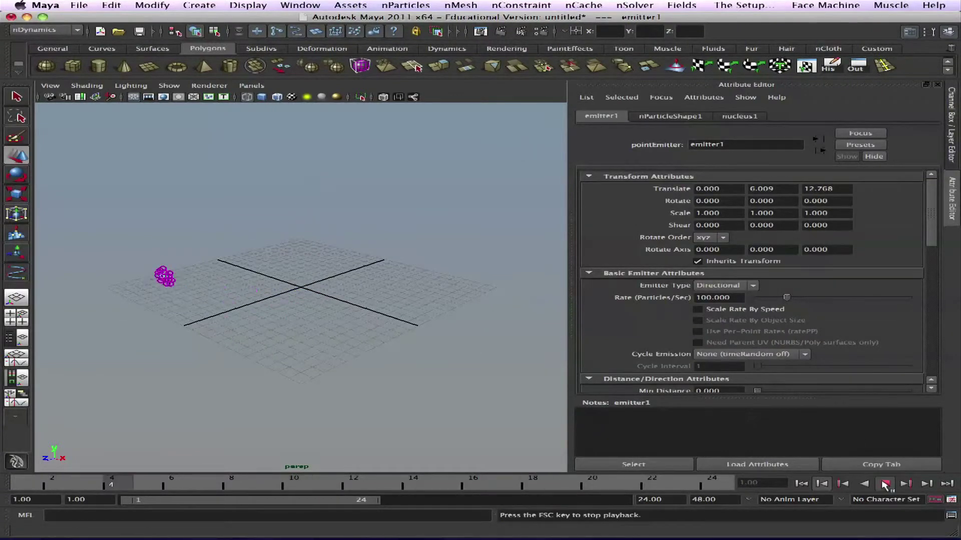
pyautogui.click(670, 499)
pyautogui.write('600')
pyautogui.press('Return')
# Set the directional emitter's rate to 20 particles per second and its speed to 50
pyautogui.click(910, 32)
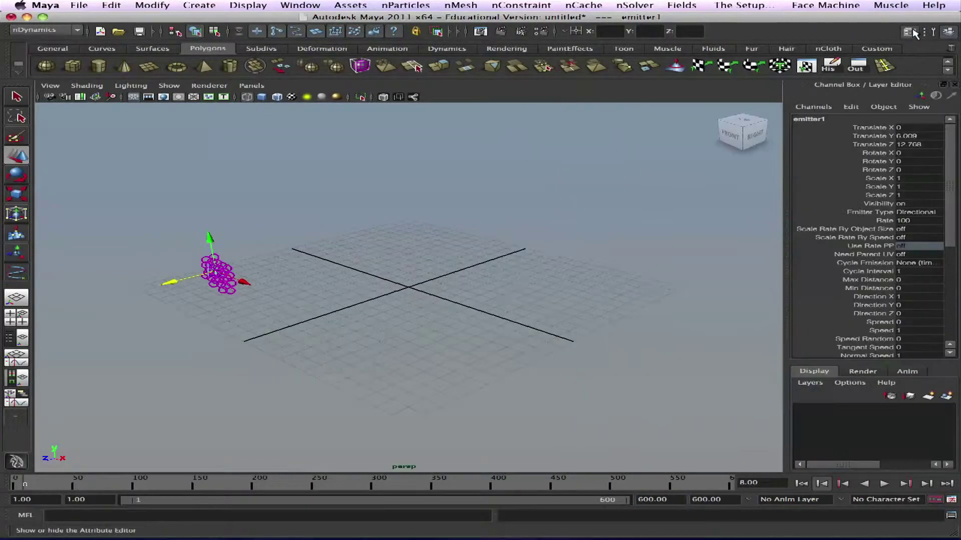
pyautogui.click(912, 33)
pyautogui.click(745, 285)
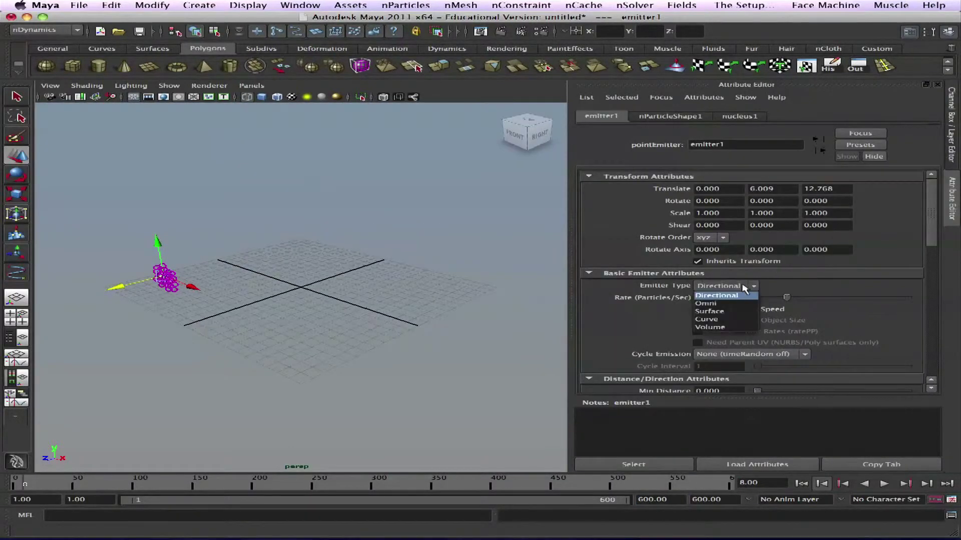
pyautogui.click(772, 295)
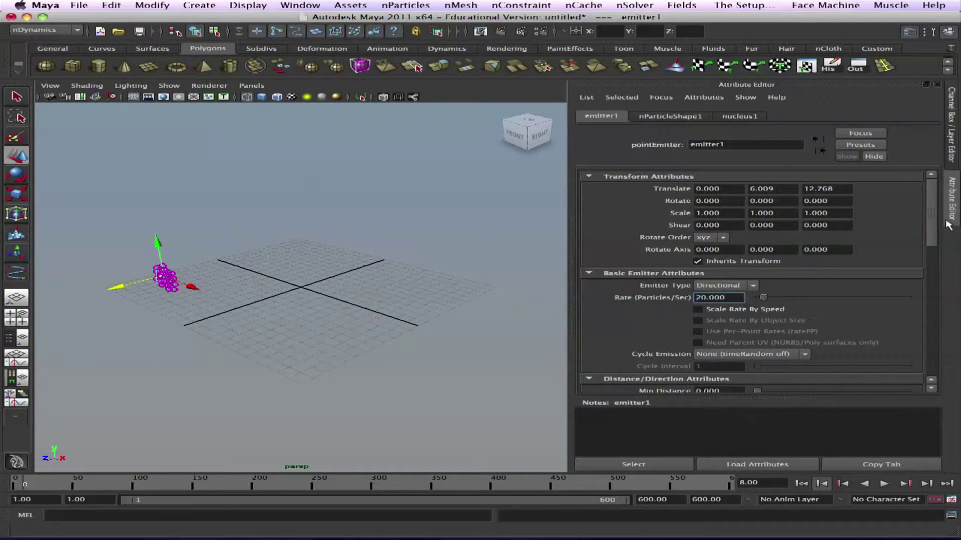
pyautogui.scroll(-10, 705, 242)
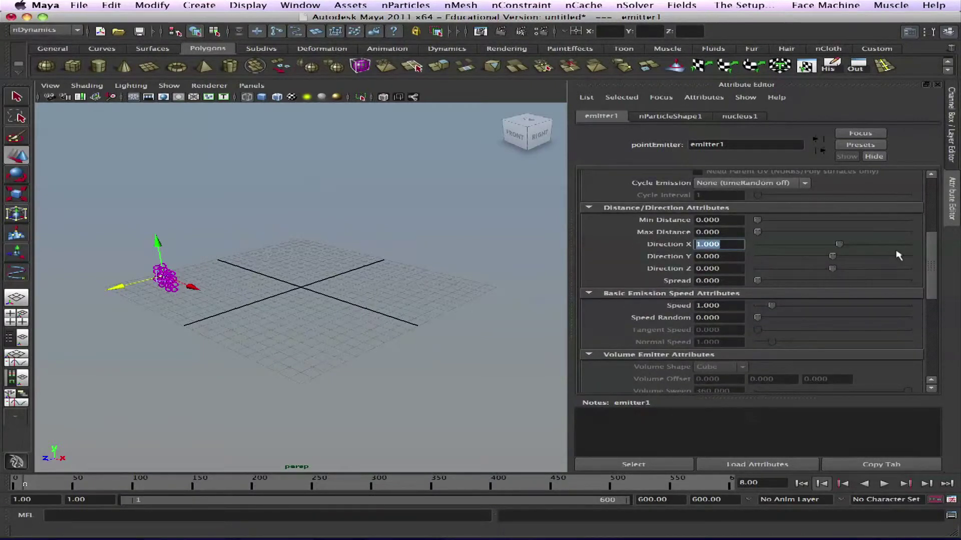
pyautogui.scroll(-6, 926, 280)
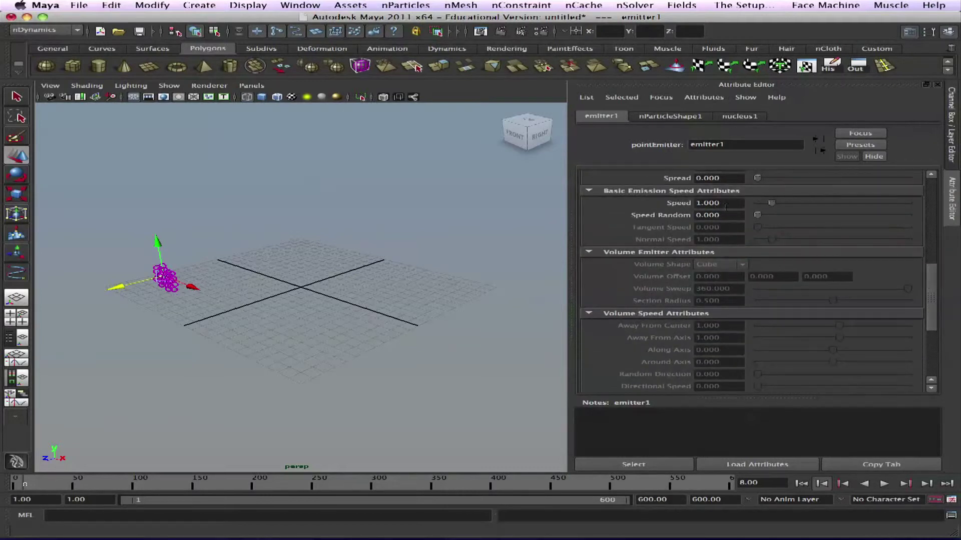
# Play the particle simulation and adjust the emitter's direction with its viewport manipulator
pyautogui.click(883, 483)
pyautogui.moveTo(286, 281)
pyautogui.keyDown('alt'); pyautogui.mouseDown()
pyautogui.moveTo(311, 318)
pyautogui.moveTo(248, 301)
pyautogui.moveTo(271, 342)
pyautogui.moveTo(226, 317)
pyautogui.moveTo(287, 293)
pyautogui.mouseUp(); pyautogui.keyUp('alt')
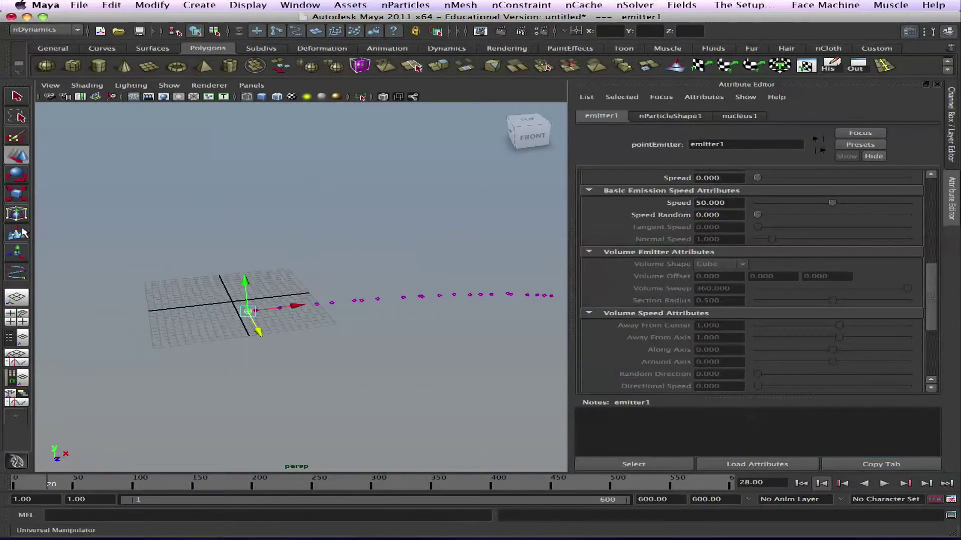
pyautogui.click(18, 214)
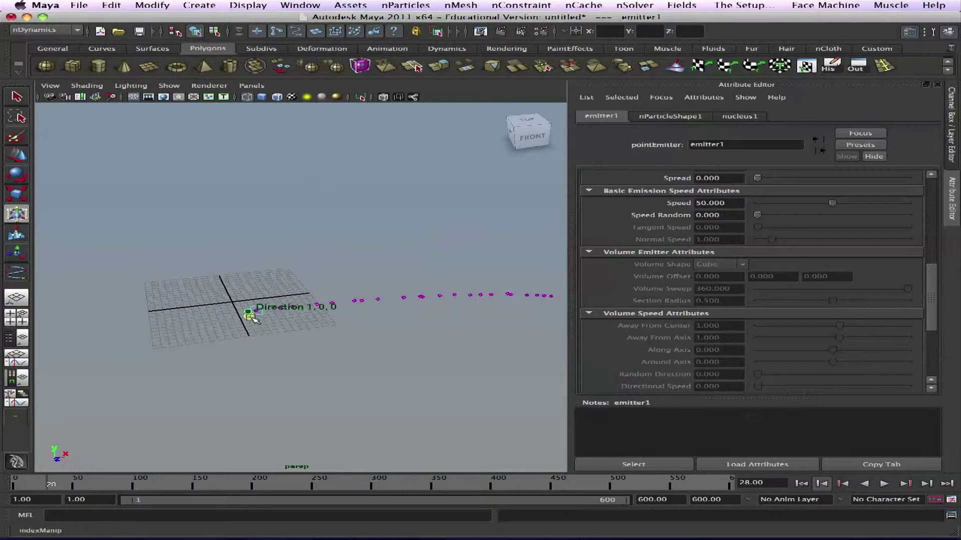
pyautogui.moveTo(257, 311); pyautogui.dragTo(284, 285)
pyautogui.moveTo(274, 289)
pyautogui.keyDown('alt'); pyautogui.mouseDown()
pyautogui.moveTo(359, 286)
pyautogui.moveTo(281, 309)
pyautogui.moveTo(283, 298)
pyautogui.mouseUp(); pyautogui.keyUp('alt')
pyautogui.keyDown('alt'); pyautogui.moveTo(282, 298); pyautogui.dragTo(219, 318); pyautogui.keyUp('alt')
# Create a polygon cube at the origin and scale it uniformly to about 7.5
pyautogui.click(73, 67)
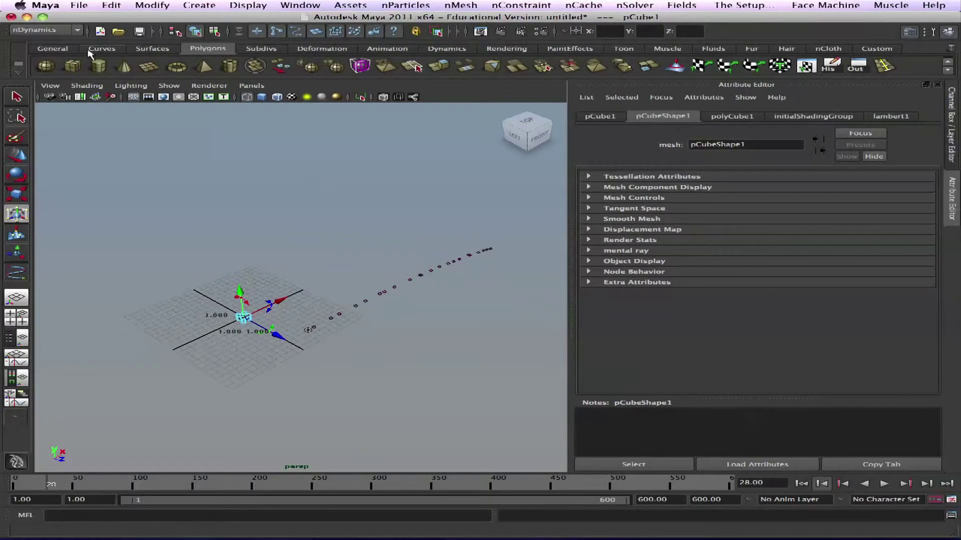
pyautogui.click(18, 194)
pyautogui.keyDown('alt'); pyautogui.moveTo(199, 303); pyautogui.dragTo(252, 310); pyautogui.keyUp('alt')
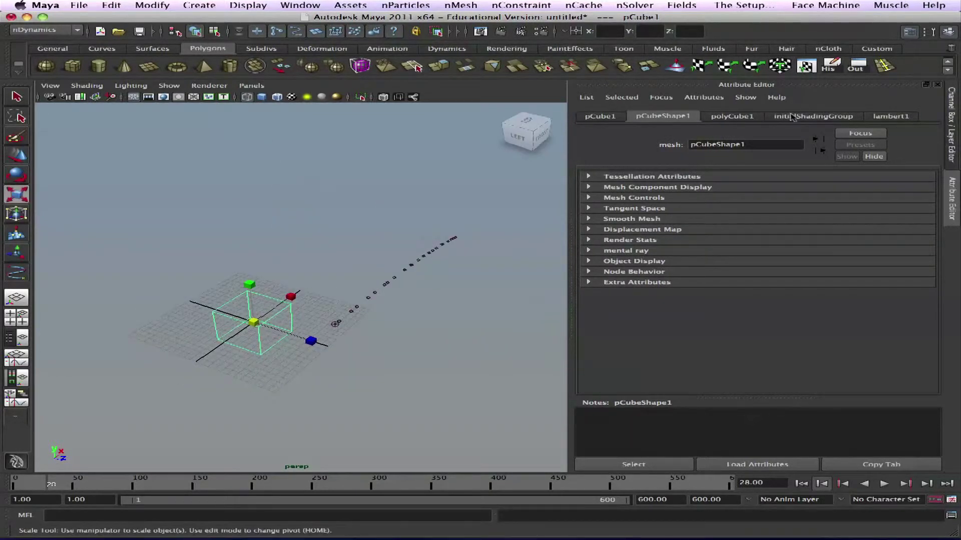
# Resize the cube uniformly to about 6 and raise it to about Y 3.3
pyautogui.click(948, 32)
pyautogui.keyDown('alt'); pyautogui.moveTo(408, 278); pyautogui.dragTo(385, 279); pyautogui.keyUp('alt')
pyautogui.press('w')
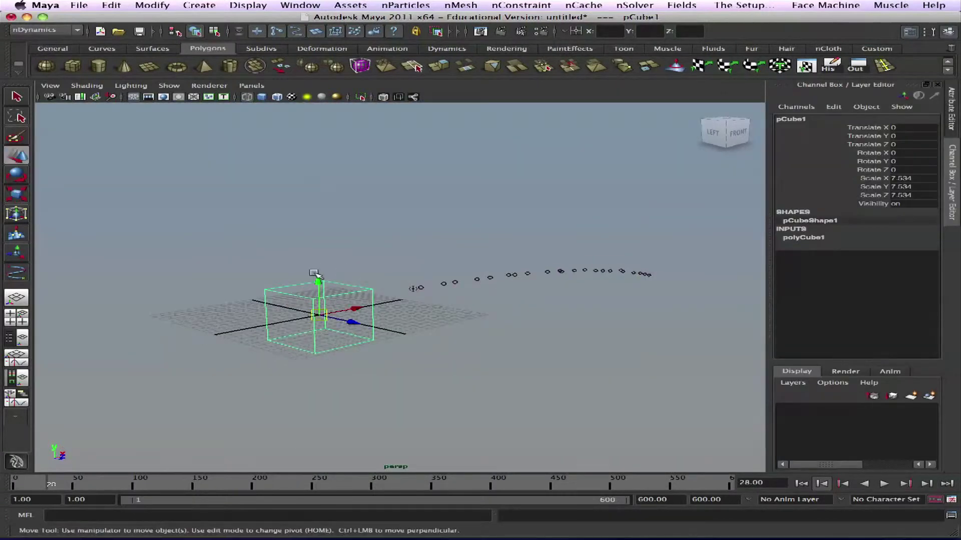
pyautogui.moveTo(317, 274); pyautogui.dragTo(318, 243)
pyautogui.keyDown('alt'); pyautogui.moveTo(359, 270); pyautogui.dragTo(306, 244); pyautogui.keyUp('alt')
pyautogui.press('r')
pyautogui.press('w')
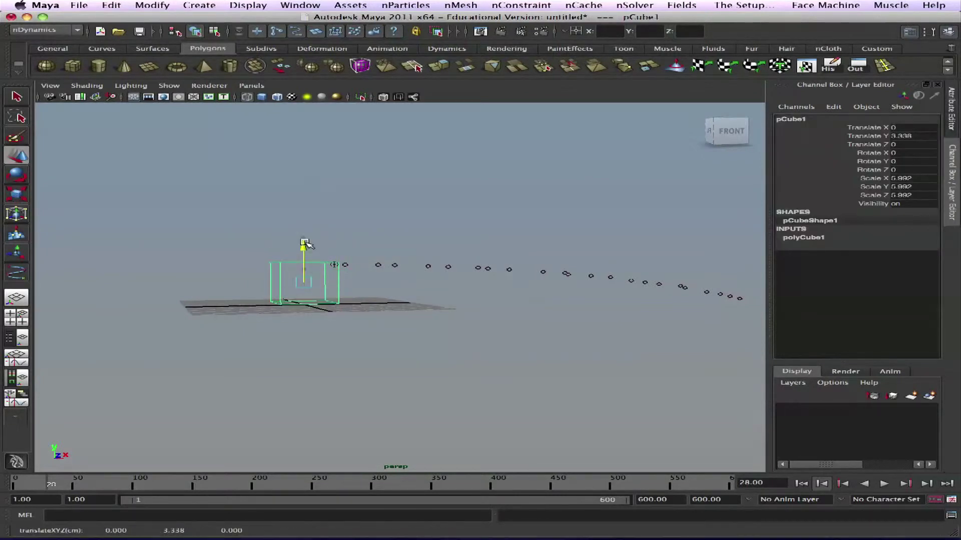
# Set the cube's width, height and depth subdivisions to 8
pyautogui.click(823, 241)
pyautogui.moveTo(901, 271); pyautogui.dragTo(896, 289)
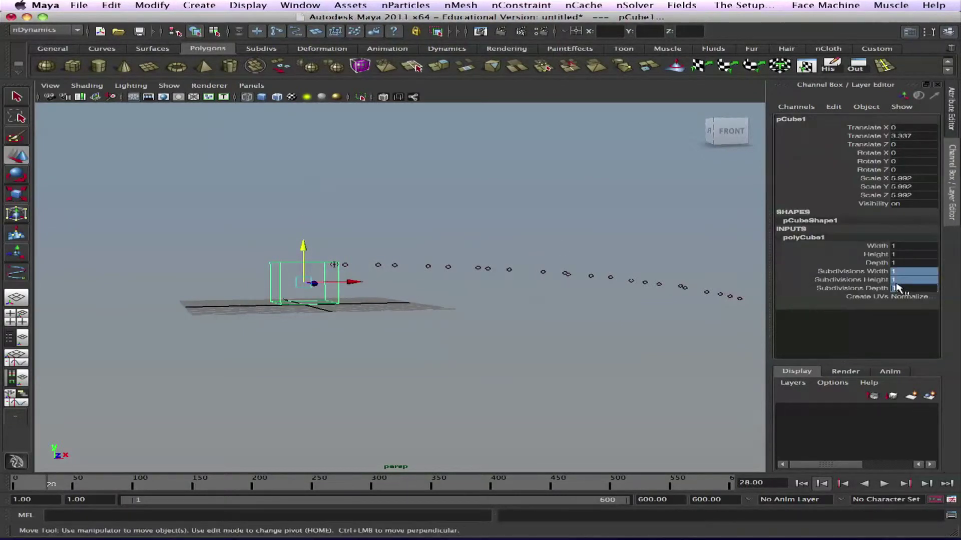
pyautogui.write('8')
pyautogui.press('Return')
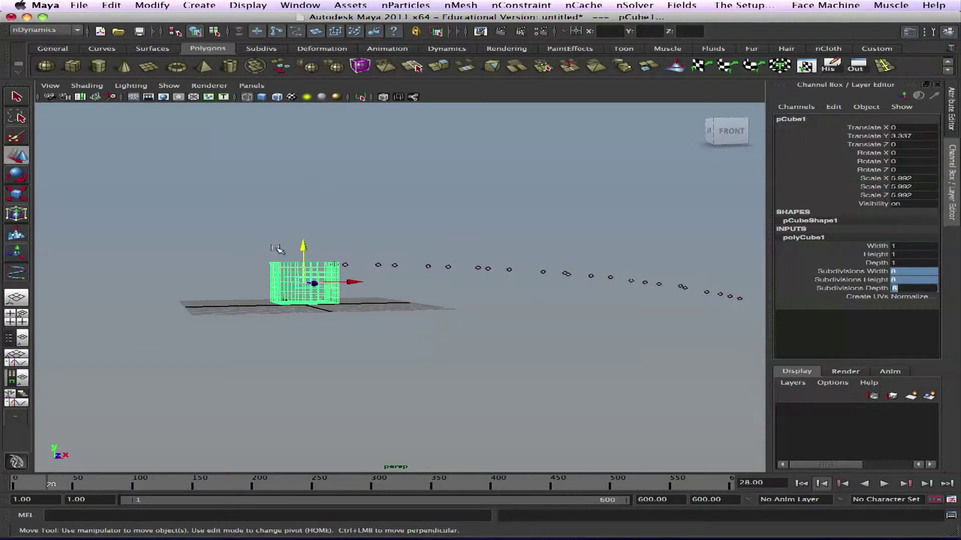
pyautogui.click(387, 229)
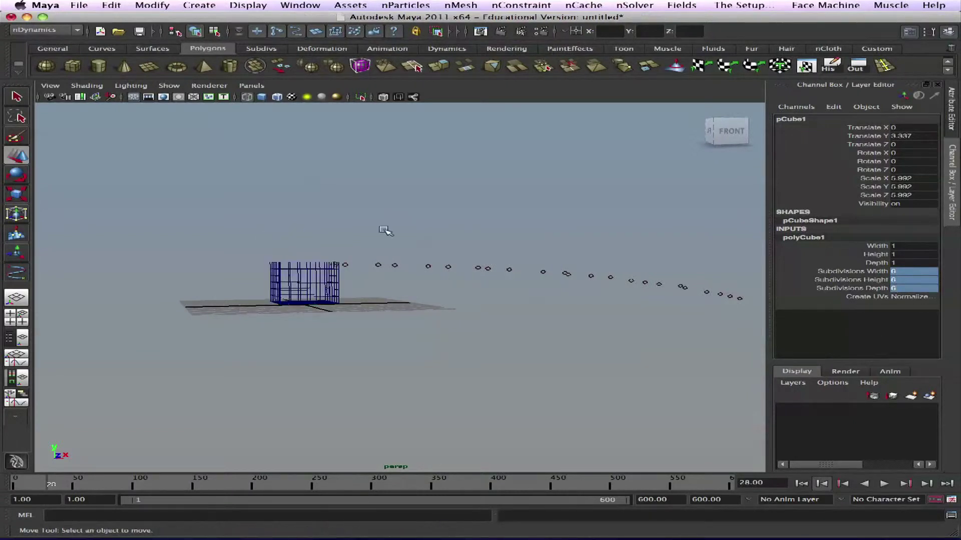
# Display the viewport shaded and convert the subdivided cube to an nCloth object
pyautogui.click(315, 283)
pyautogui.keyDown('alt'); pyautogui.moveTo(330, 263); pyautogui.dragTo(330, 234); pyautogui.keyUp('alt')
pyautogui.scroll(3, 304, 275)
pyautogui.click(299, 235)
pyautogui.click(321, 287)
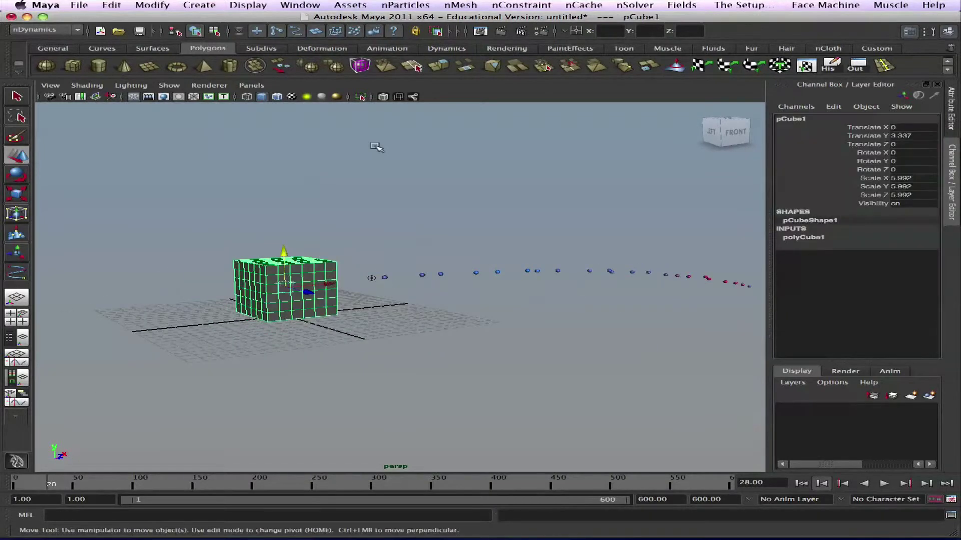
pyautogui.click(309, 239)
pyautogui.click(304, 281)
pyautogui.click(458, 6)
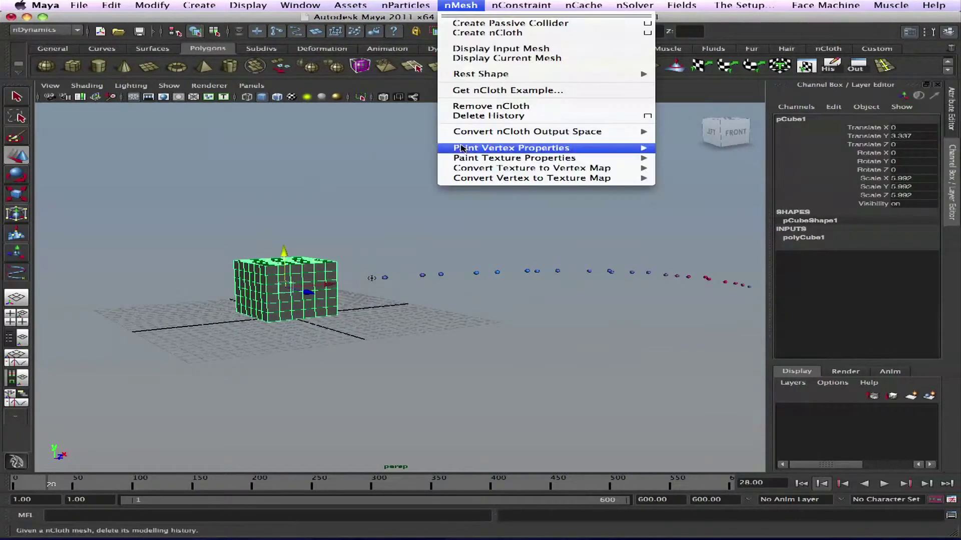
pyautogui.click(478, 30)
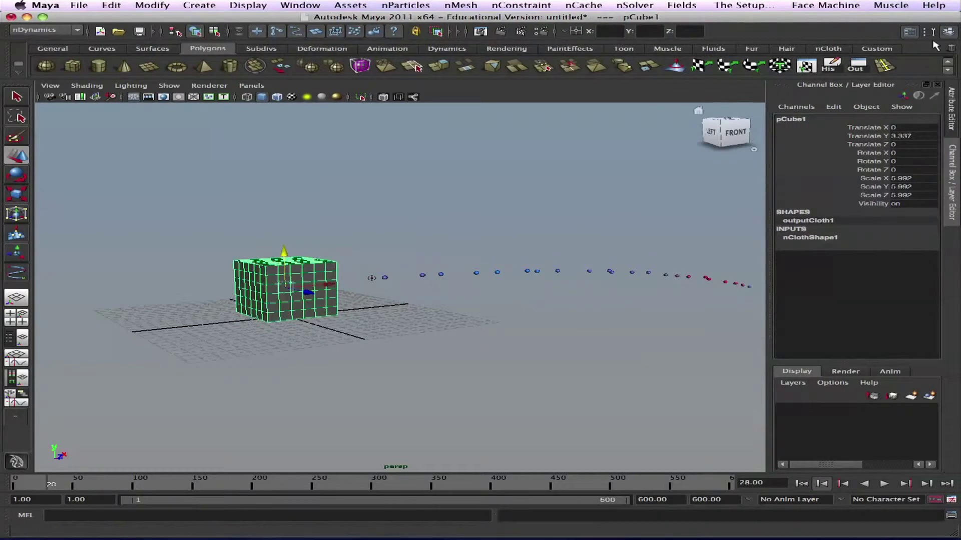
# Replace the cube's nCloth settings with the softSheetMetal preset and collapse its Pressure section
pyautogui.click(910, 31)
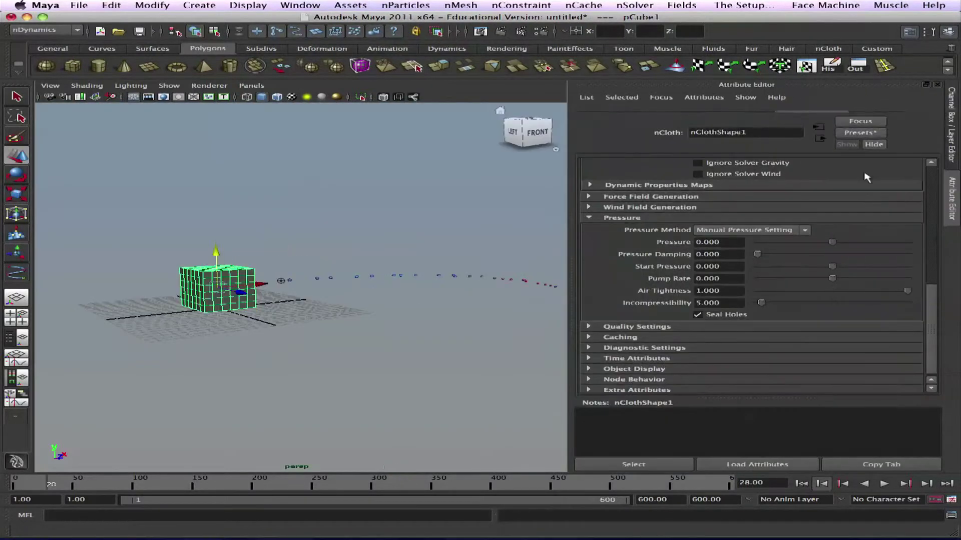
pyautogui.click(860, 144)
pyautogui.moveTo(871, 340)
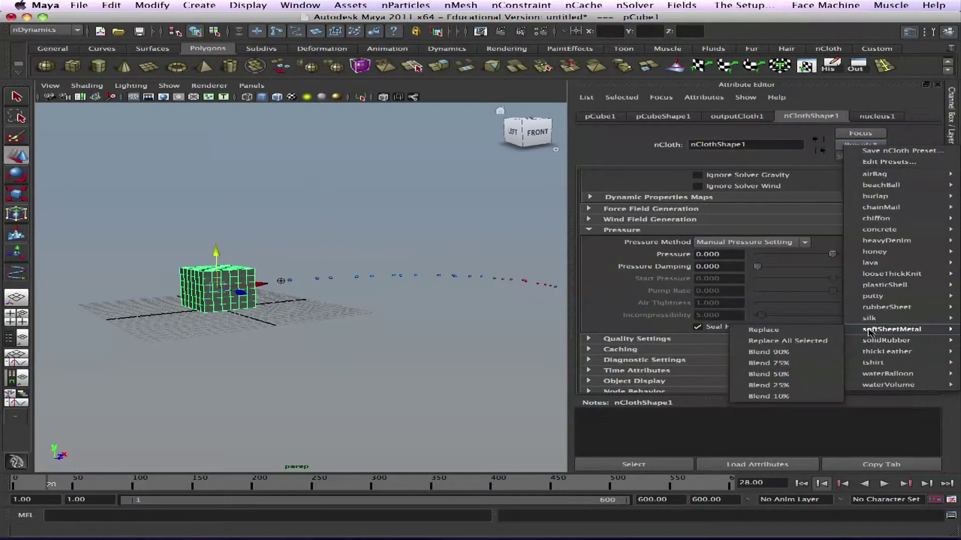
pyautogui.click(764, 331)
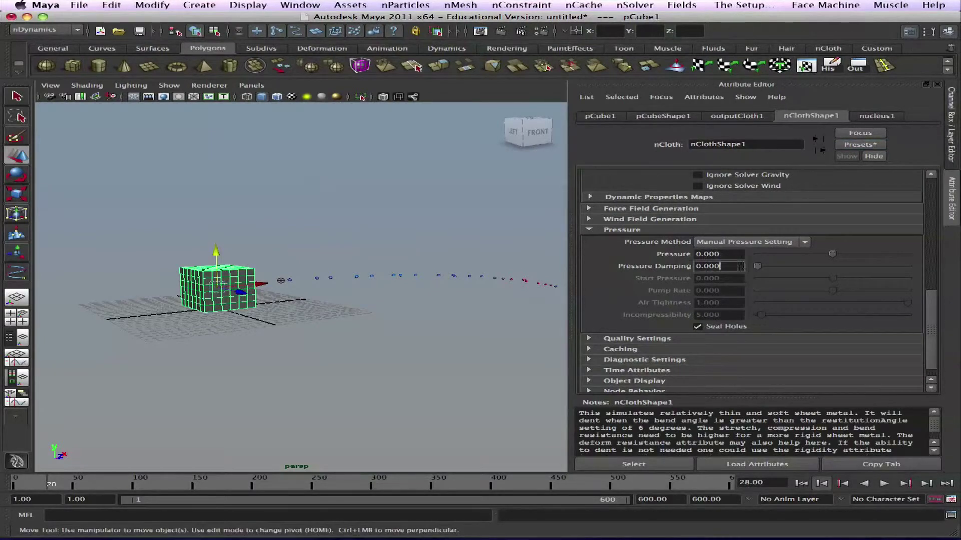
pyautogui.click(608, 231)
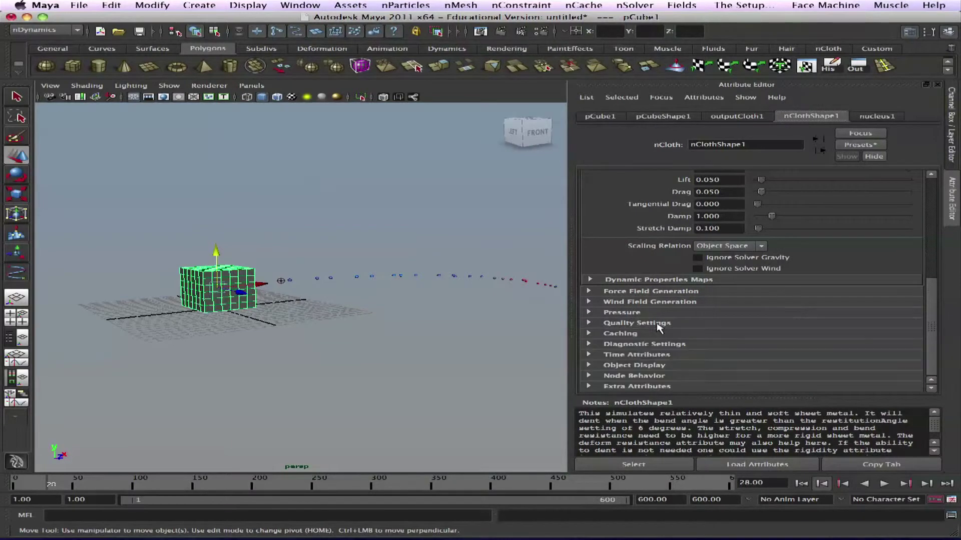
# Play the simulation from the first frame to check the metal cube, and rewind it to the start
pyautogui.click(801, 483)
pyautogui.click(884, 483)
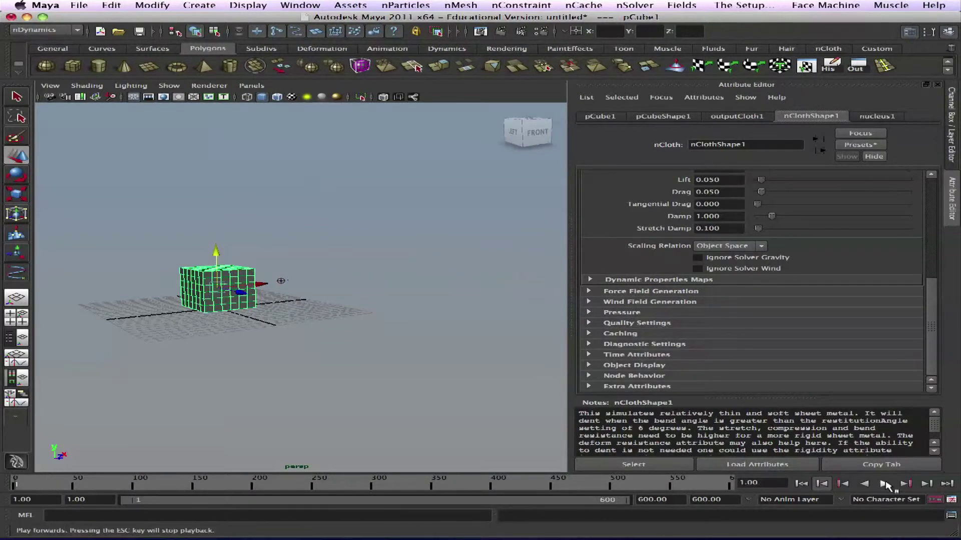
pyautogui.click(884, 484)
pyautogui.click(801, 484)
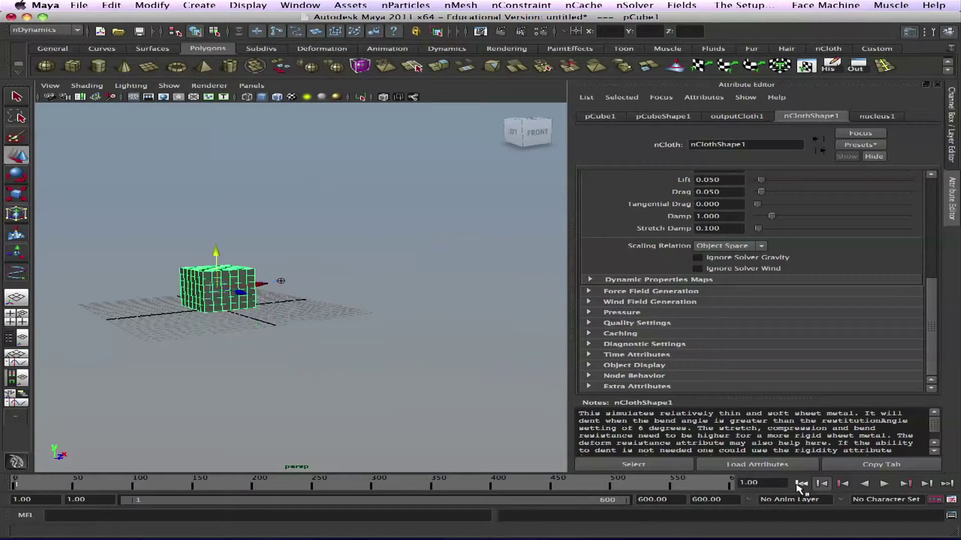
# Enable the nucleus solver's ground plane and play the simulation to test it with the particles and cube
pyautogui.click(862, 119)
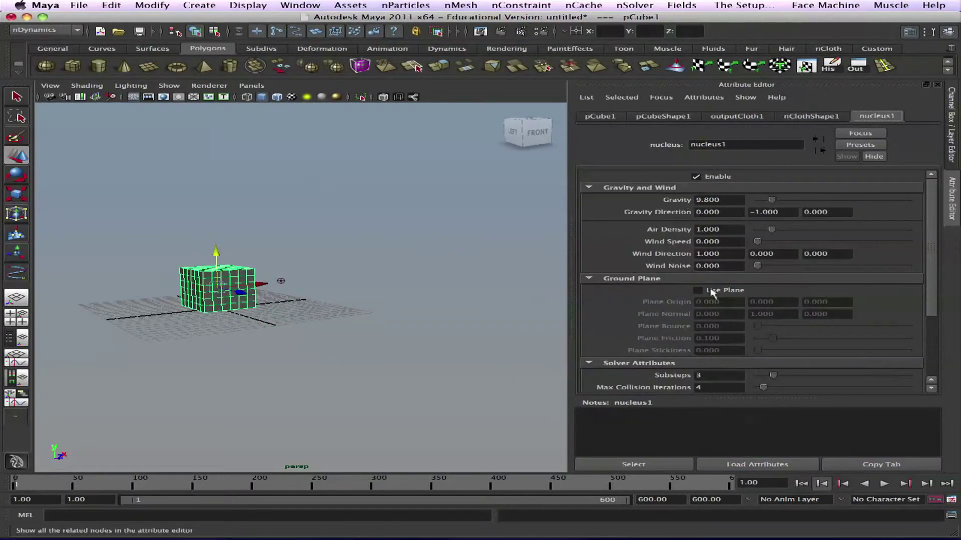
pyautogui.click(884, 483)
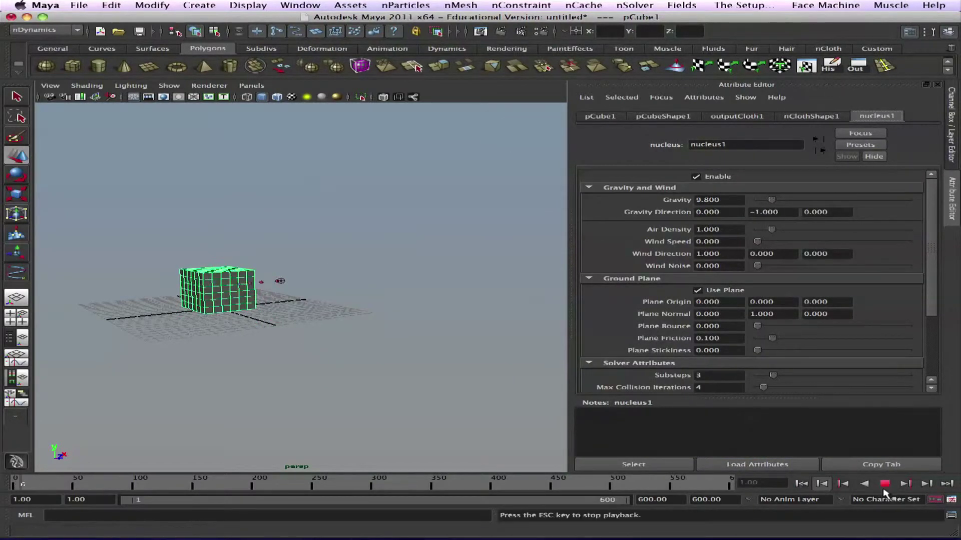
pyautogui.click(884, 483)
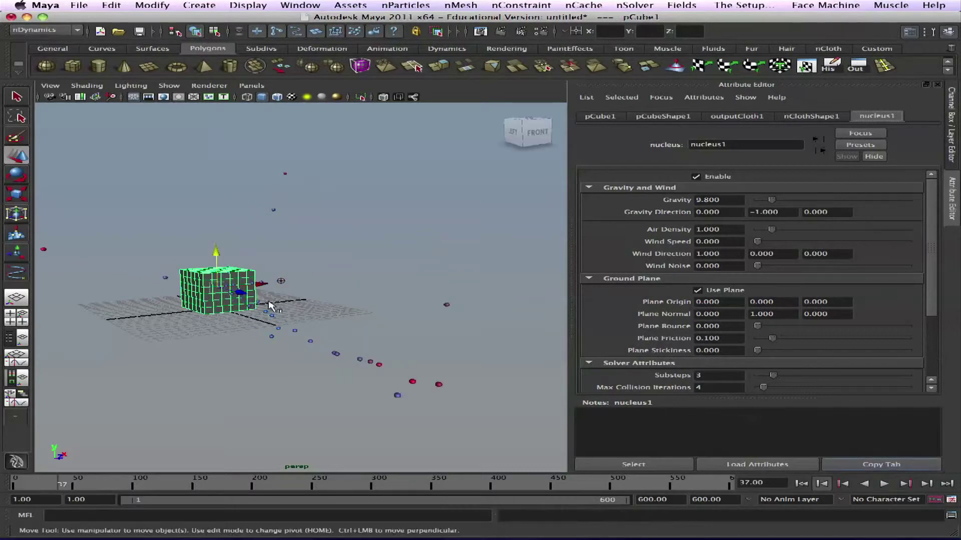
# Replay the simulation from the first frame in a closer view of the cube, stopping at frame 25
pyautogui.moveTo(268, 307)
pyautogui.keyDown('alt'); pyautogui.mouseDown()
pyautogui.moveTo(300, 302)
pyautogui.moveTo(264, 309)
pyautogui.mouseUp(); pyautogui.keyUp('alt')
pyautogui.keyDown('alt'); pyautogui.moveTo(265, 309); pyautogui.dragTo(340, 349, button='right'); pyautogui.keyUp('alt')
pyautogui.moveTo(340, 349)
pyautogui.keyDown('alt'); pyautogui.mouseDown()
pyautogui.moveTo(330, 341)
pyautogui.moveTo(337, 351)
pyautogui.mouseUp(); pyautogui.keyUp('alt')
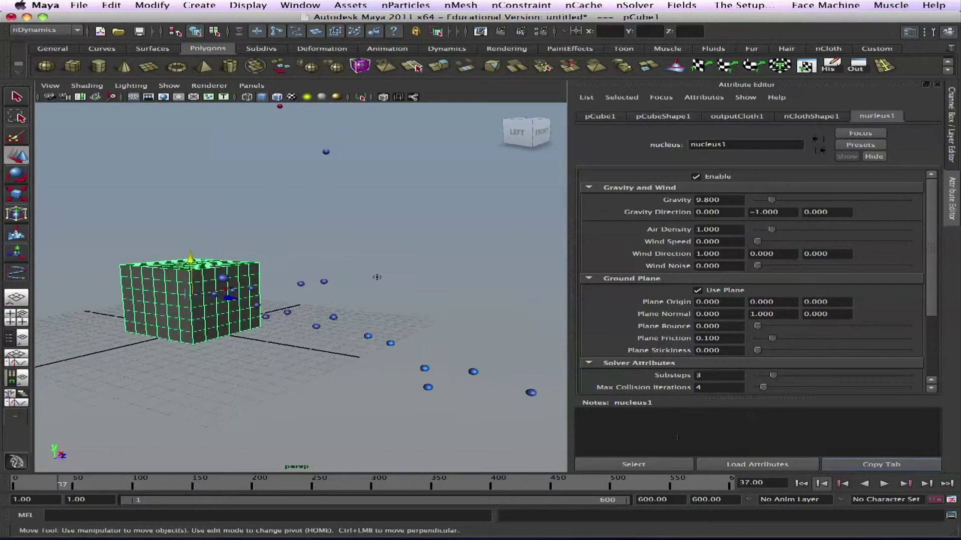
pyautogui.click(801, 484)
pyautogui.click(884, 483)
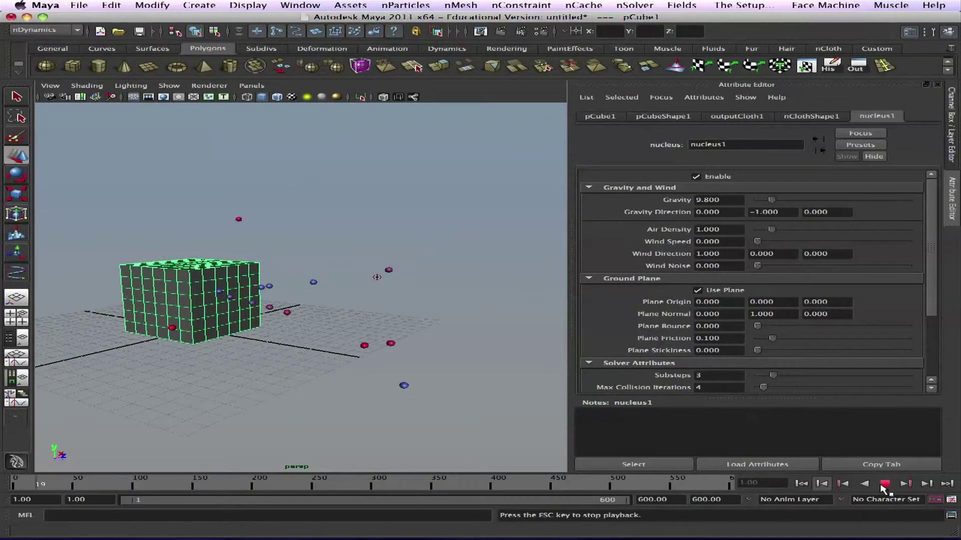
pyautogui.click(884, 484)
# Reselect the nCloth cube and set its initial state from the current frame
pyautogui.click(209, 251)
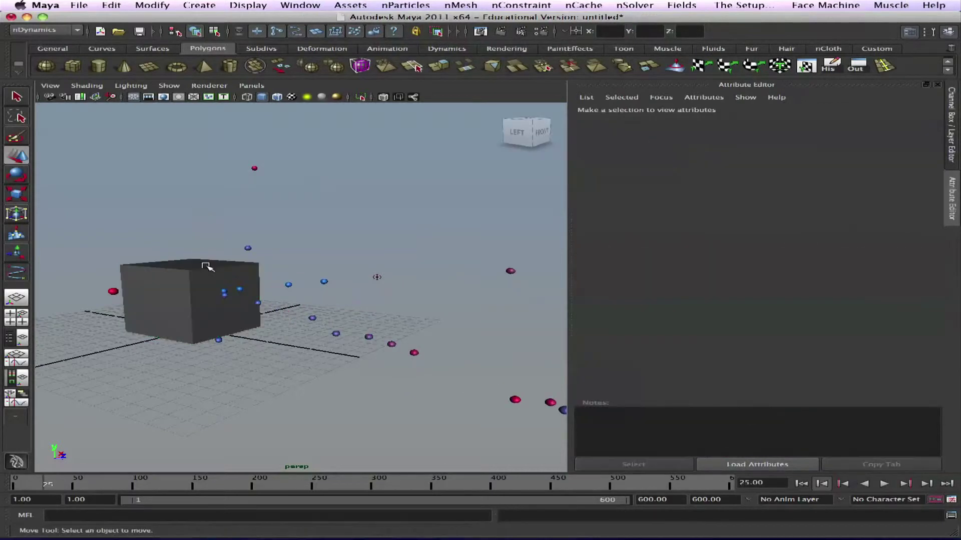
pyautogui.click(221, 271)
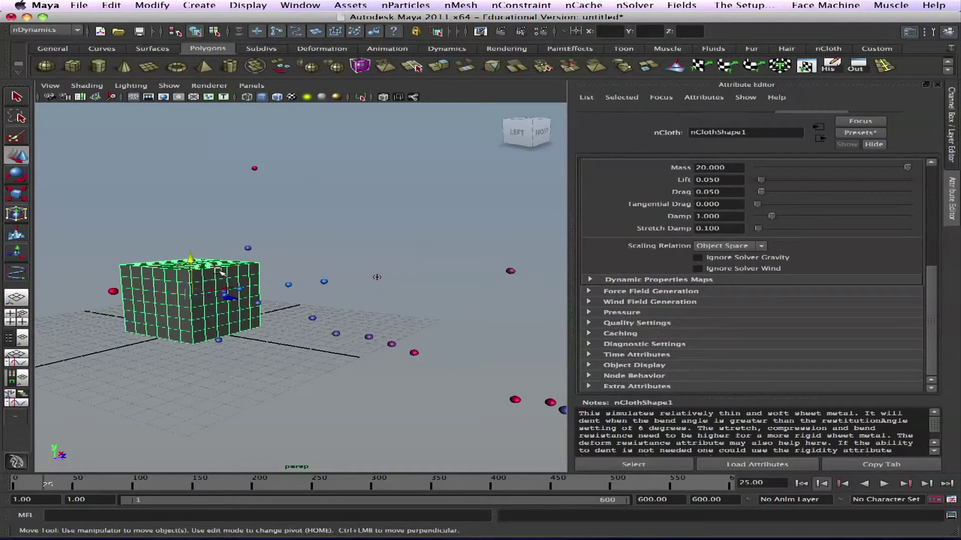
pyautogui.click(634, 5)
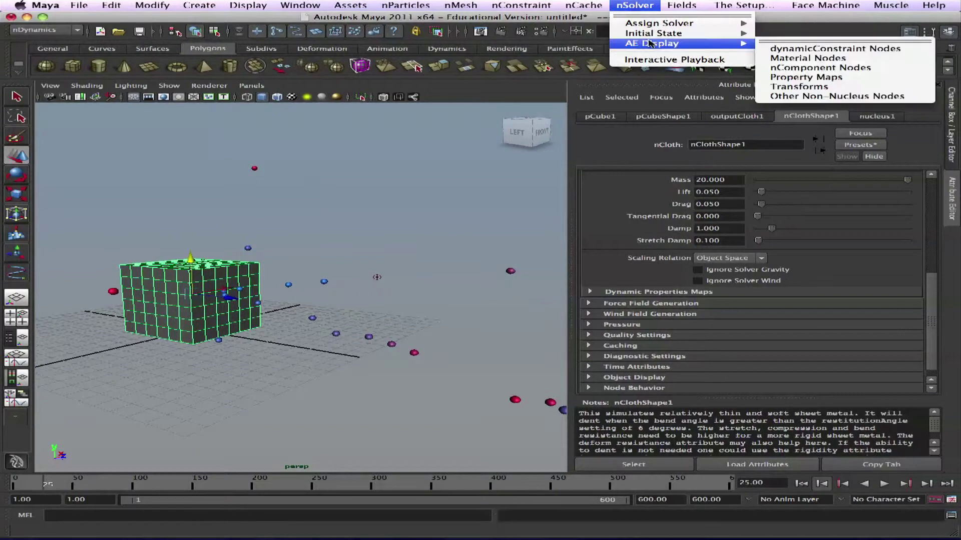
pyautogui.moveTo(700, 33)
pyautogui.click(793, 39)
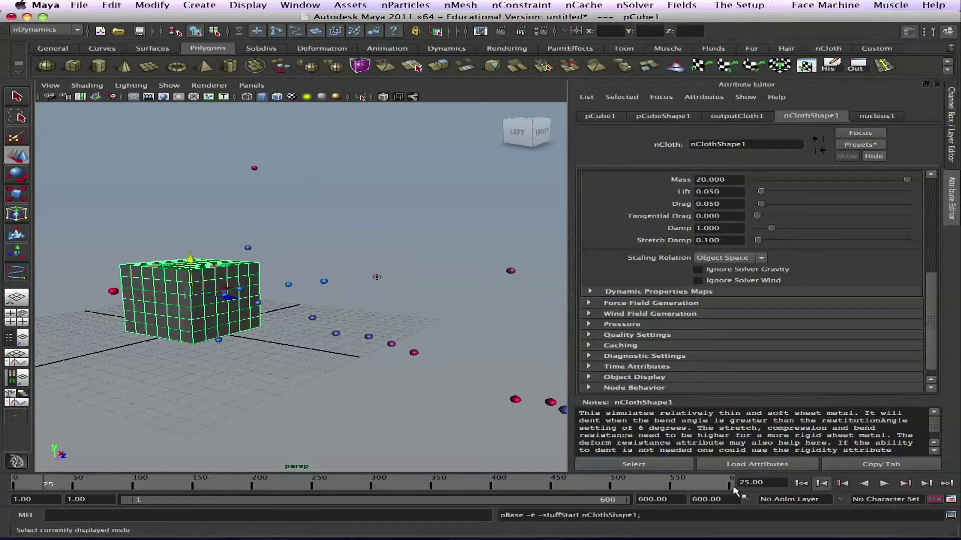
# Play the simulation twice from the first frame to check the cube with its new initial state
pyautogui.click(801, 483)
pyautogui.click(884, 484)
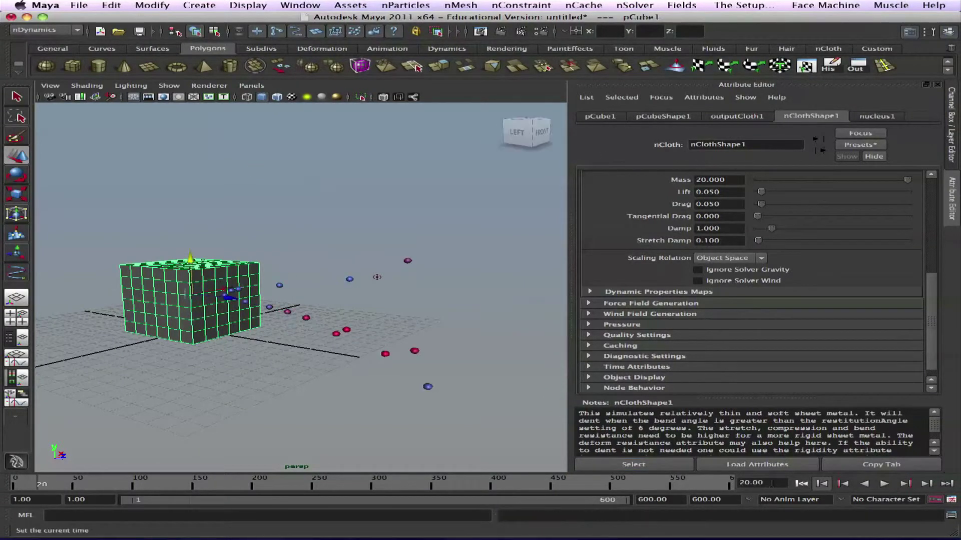
pyautogui.click(800, 483)
pyautogui.click(884, 484)
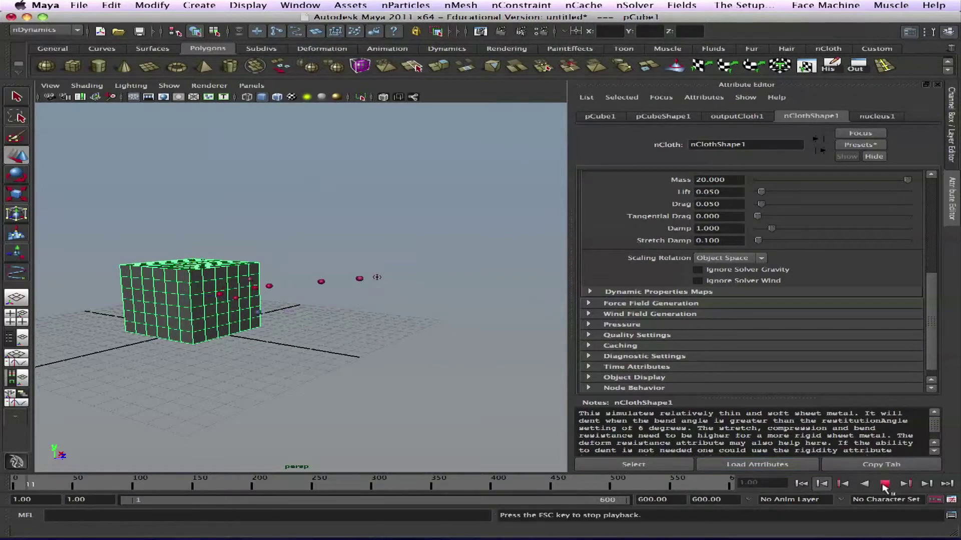
pyautogui.click(884, 484)
# Select the nParticles, set their mass to 10, and play the simulation from the first frame
pyautogui.click(350, 279)
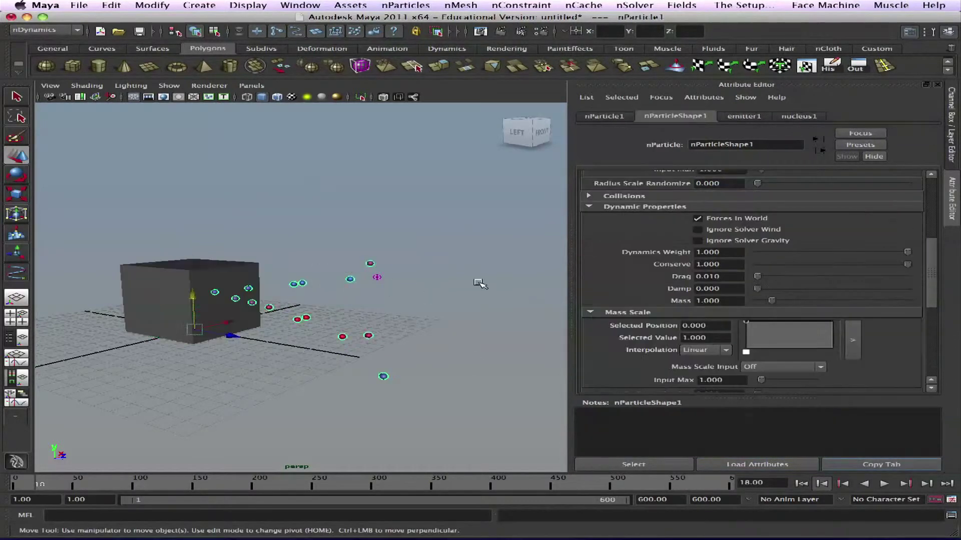
pyautogui.scroll(-3, 919, 230)
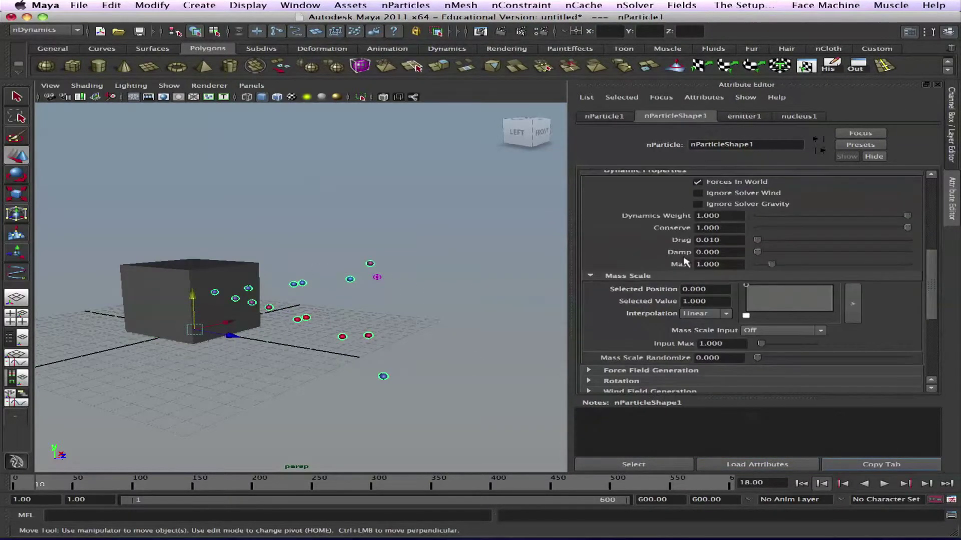
pyautogui.click(802, 484)
pyautogui.click(885, 484)
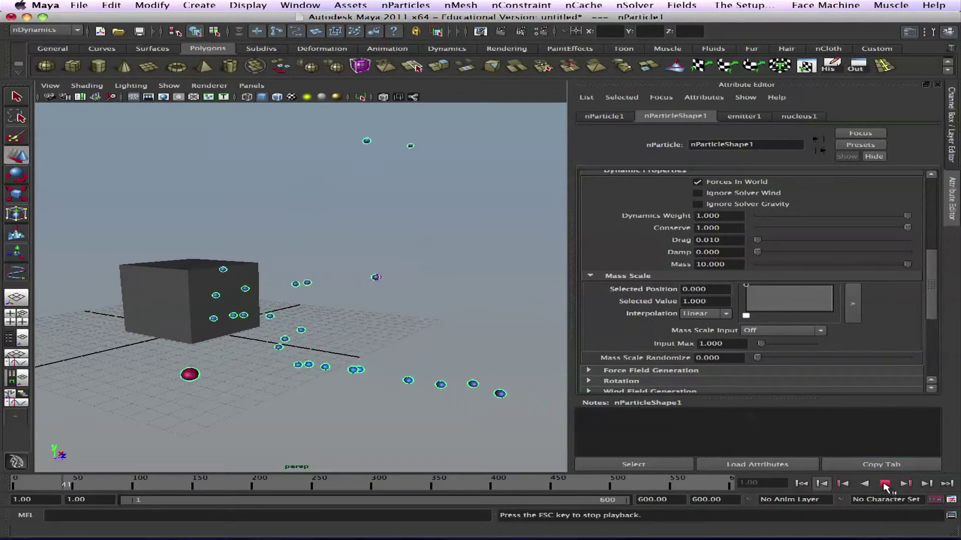
pyautogui.click(884, 484)
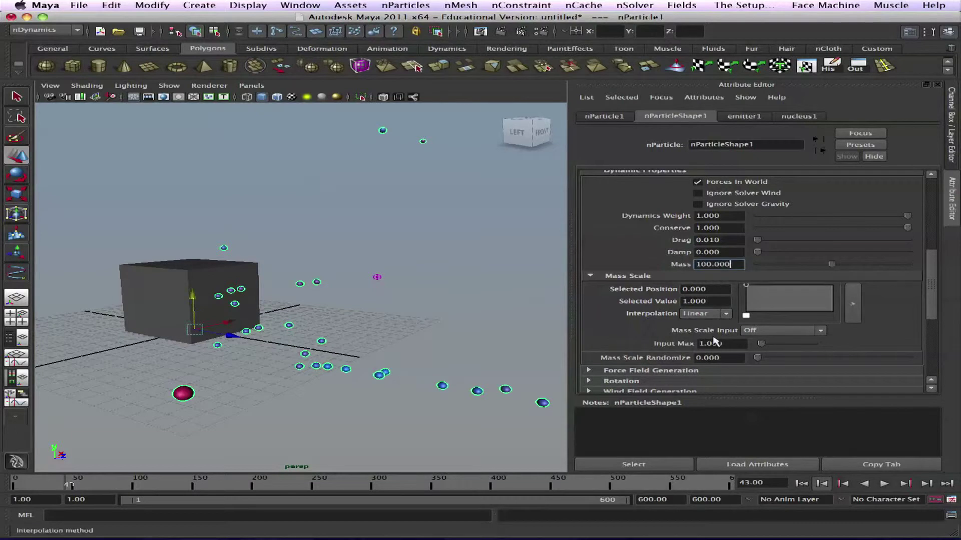
# With the nParticle mass set to 100, play the simulation from the first frame and rewind it
pyautogui.click(802, 484)
pyautogui.click(884, 484)
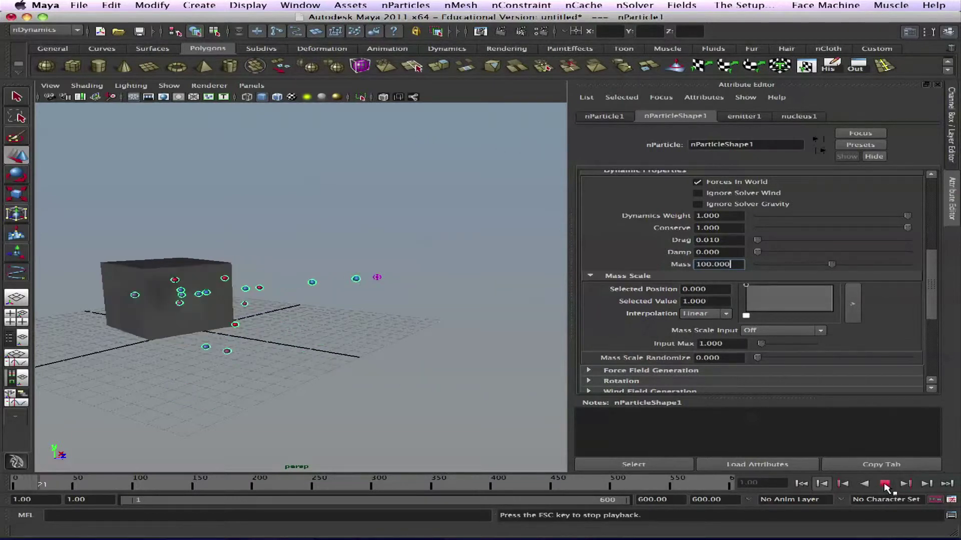
pyautogui.click(884, 484)
pyautogui.click(801, 484)
# Set the nucleus ground plane's friction to 1 and stickiness to 2, then test the simulation and rewind it
pyautogui.click(381, 286)
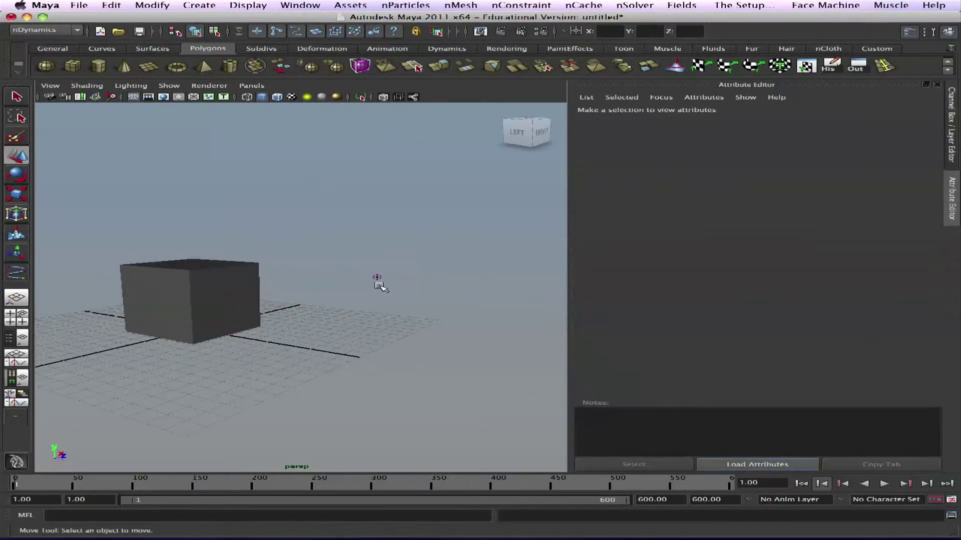
pyautogui.click(248, 274)
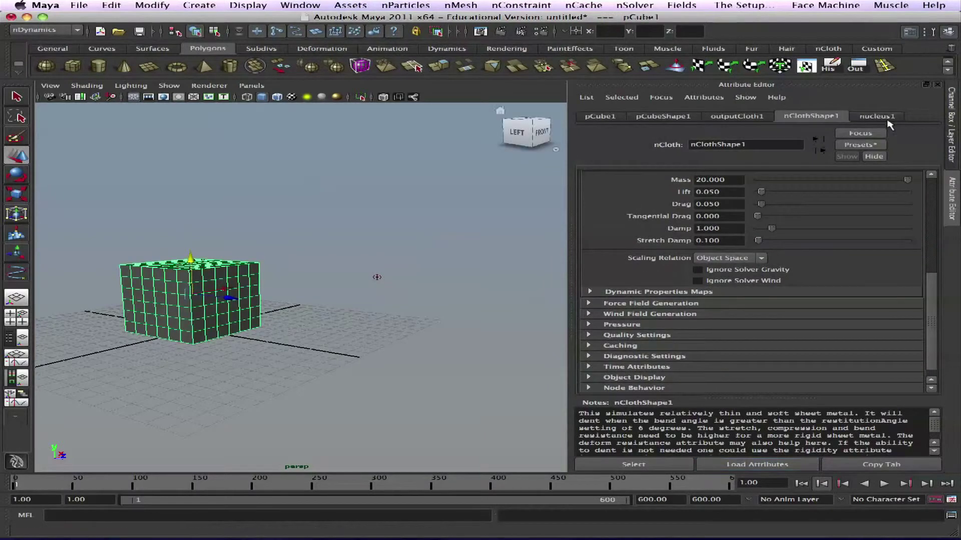
pyautogui.click(876, 116)
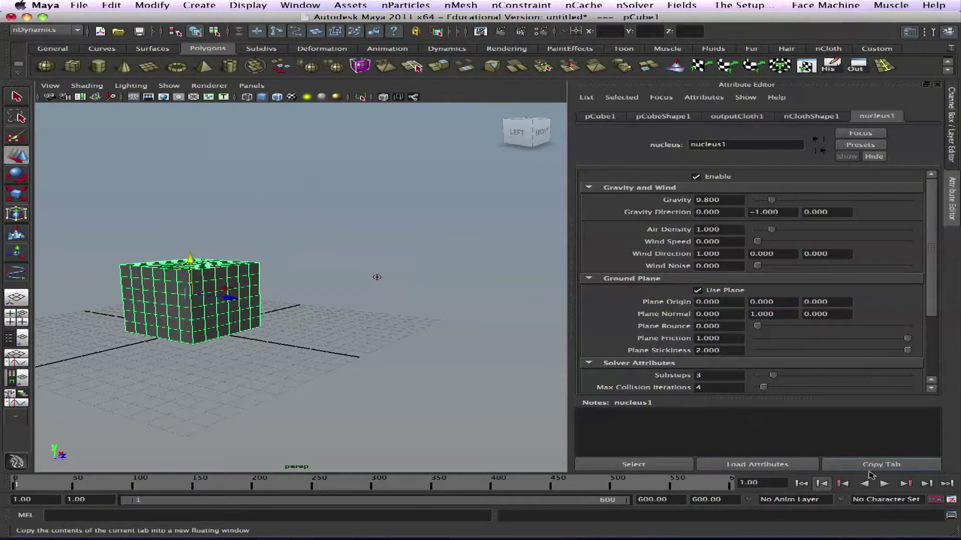
pyautogui.click(884, 483)
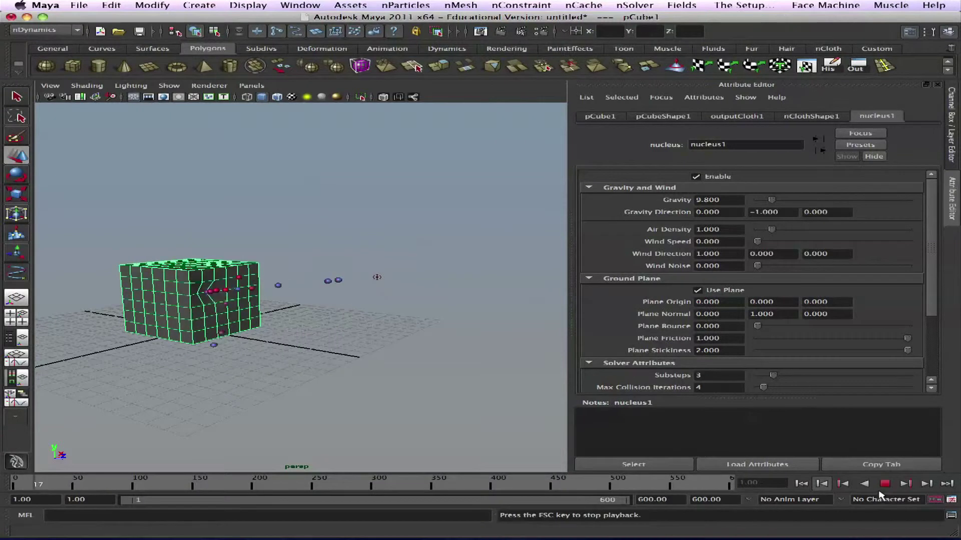
pyautogui.click(884, 484)
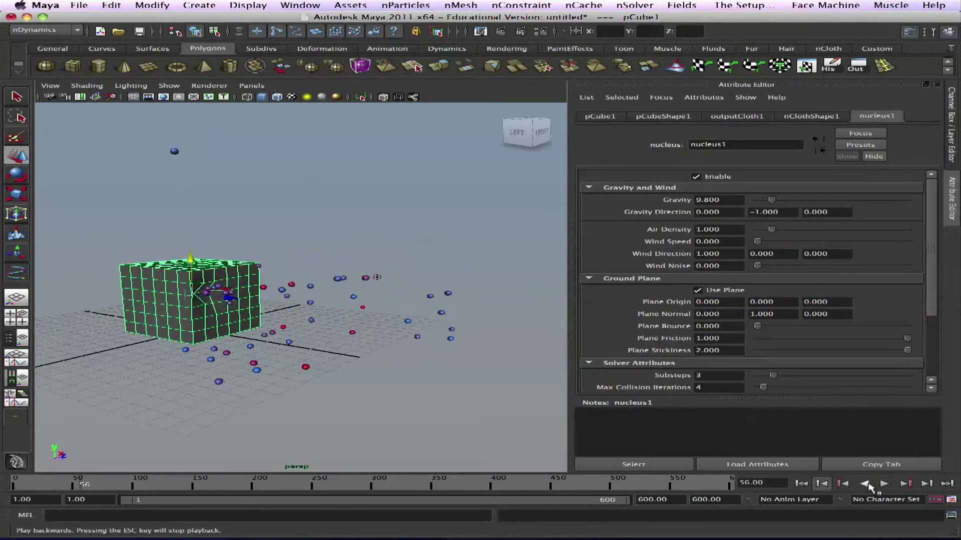
pyautogui.click(802, 484)
# Set the cube's nCloth damp to 10 and inspect its Pressure and Dynamic Properties Maps settings
pyautogui.click(350, 310)
pyautogui.click(245, 275)
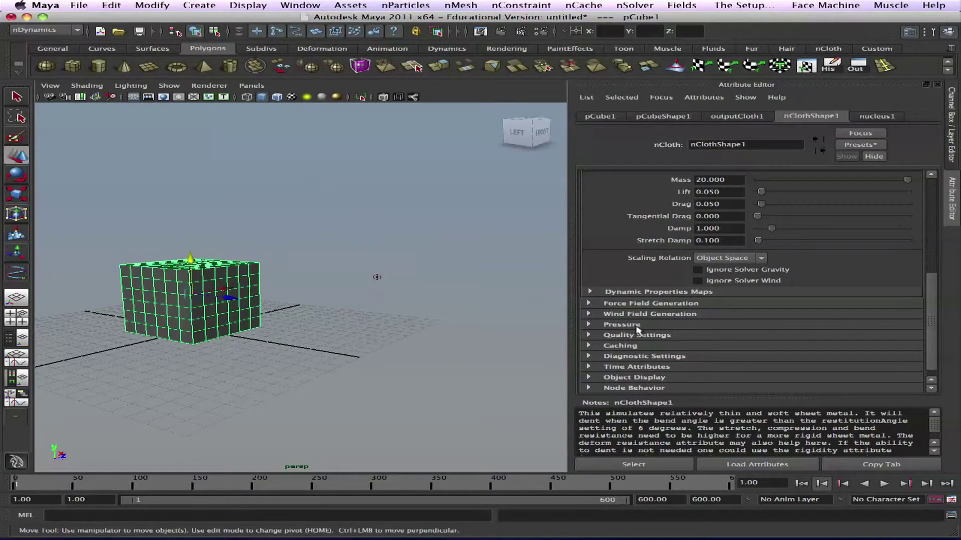
pyautogui.click(621, 325)
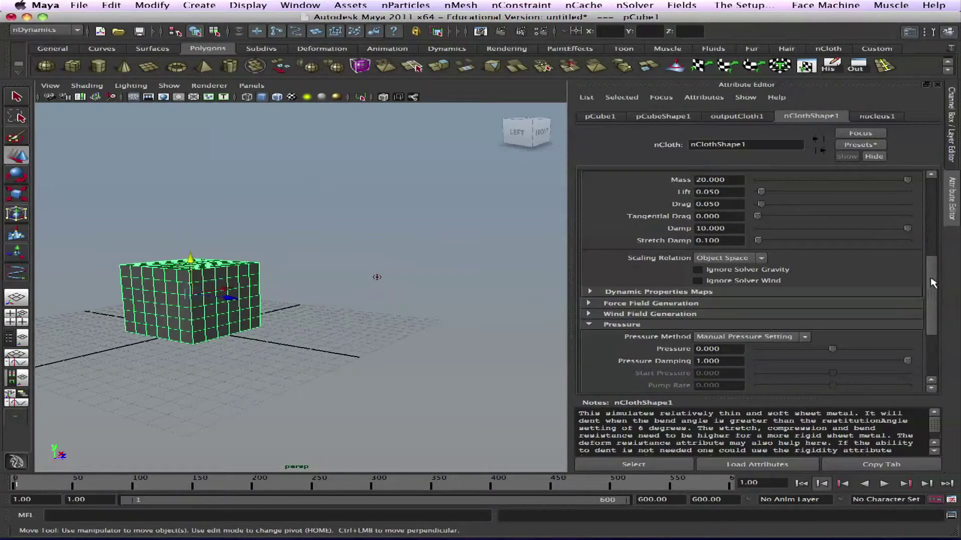
pyautogui.moveTo(933, 283); pyautogui.dragTo(937, 329)
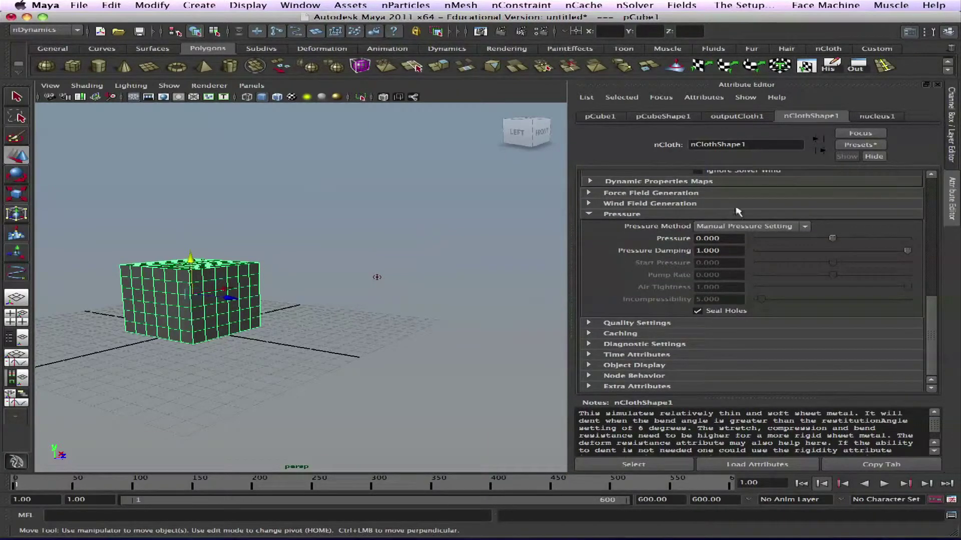
pyautogui.click(635, 182)
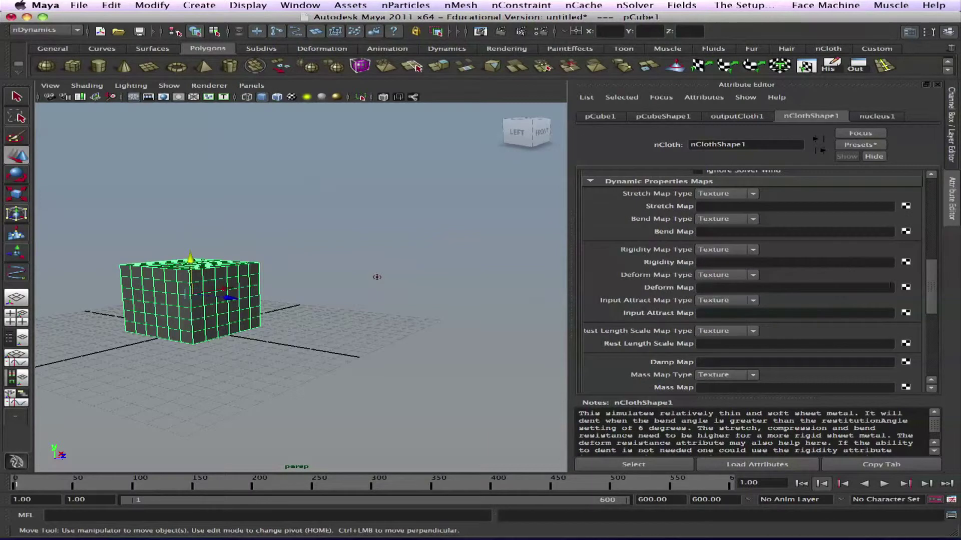
pyautogui.click(611, 180)
# Set the cube's nCloth restitution angle to 1, play the simulation to test the denting, and rewind it
pyautogui.scroll(10, 923, 187)
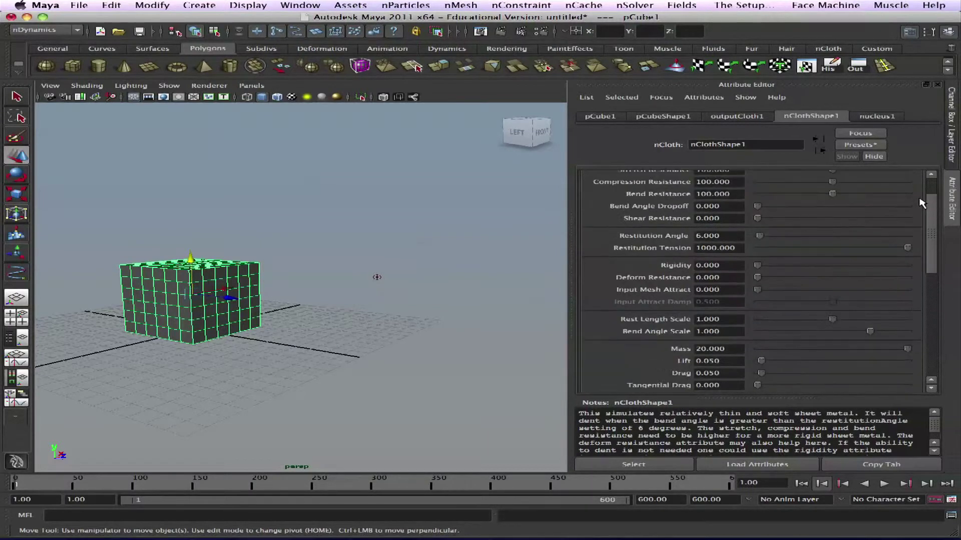
pyautogui.moveTo(934, 244); pyautogui.dragTo(939, 265)
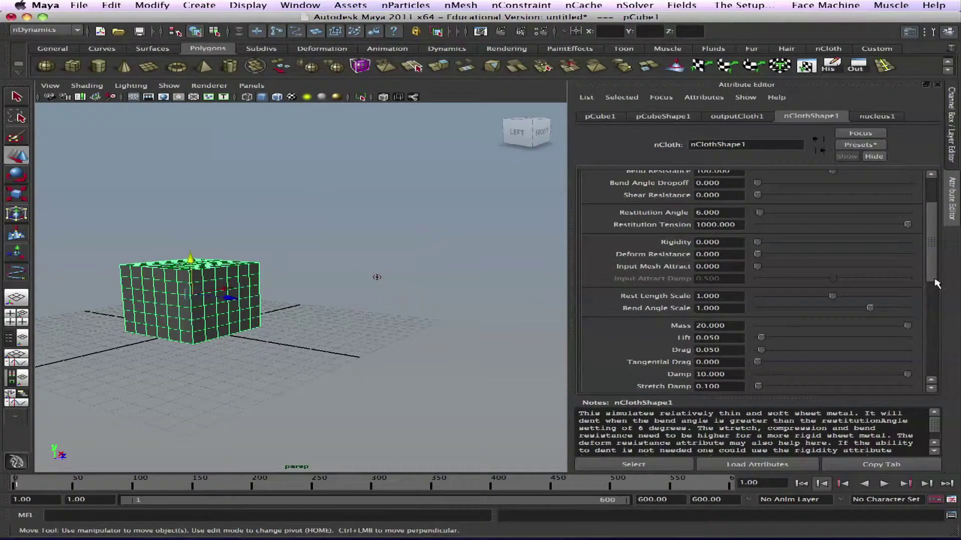
pyautogui.moveTo(936, 284); pyautogui.dragTo(936, 269)
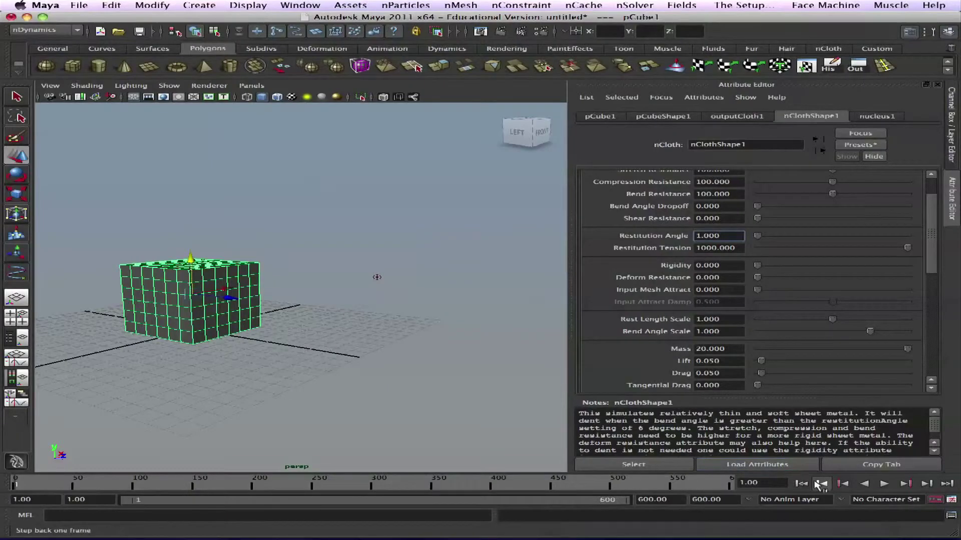
pyautogui.click(884, 483)
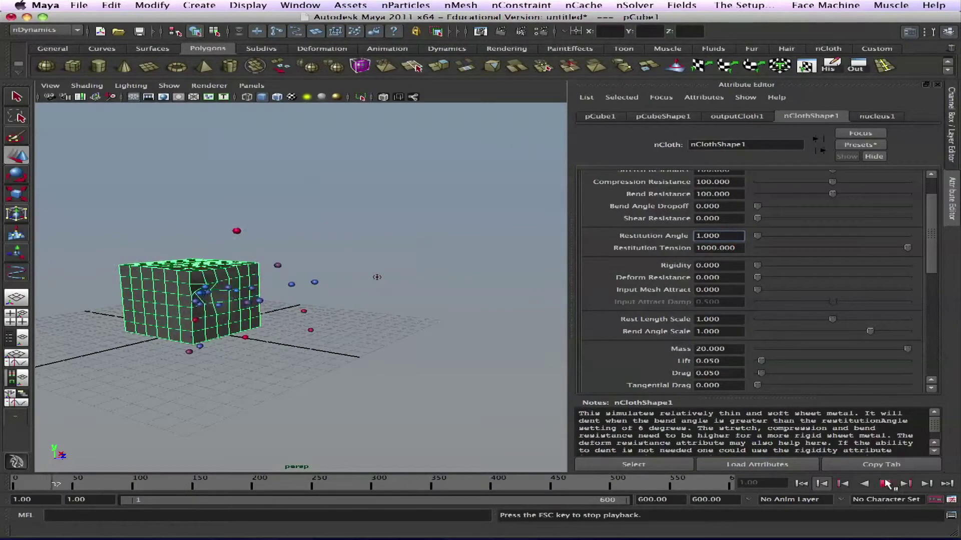
pyautogui.click(885, 484)
pyautogui.click(800, 484)
# Reselect the cube, bring it into a frontal view, and switch it to vertex component mode
pyautogui.click(293, 317)
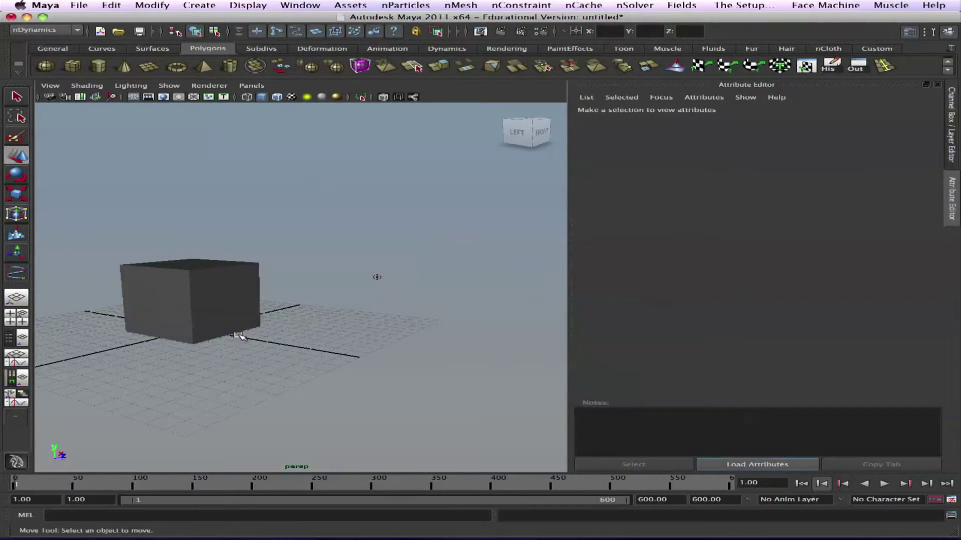
pyautogui.keyDown('alt'); pyautogui.moveTo(294, 347); pyautogui.dragTo(239, 348); pyautogui.keyUp('alt')
pyautogui.click(157, 266)
pyautogui.keyDown('alt'); pyautogui.moveTo(157, 266); pyautogui.dragTo(365, 343, button='middle'); pyautogui.keyUp('alt')
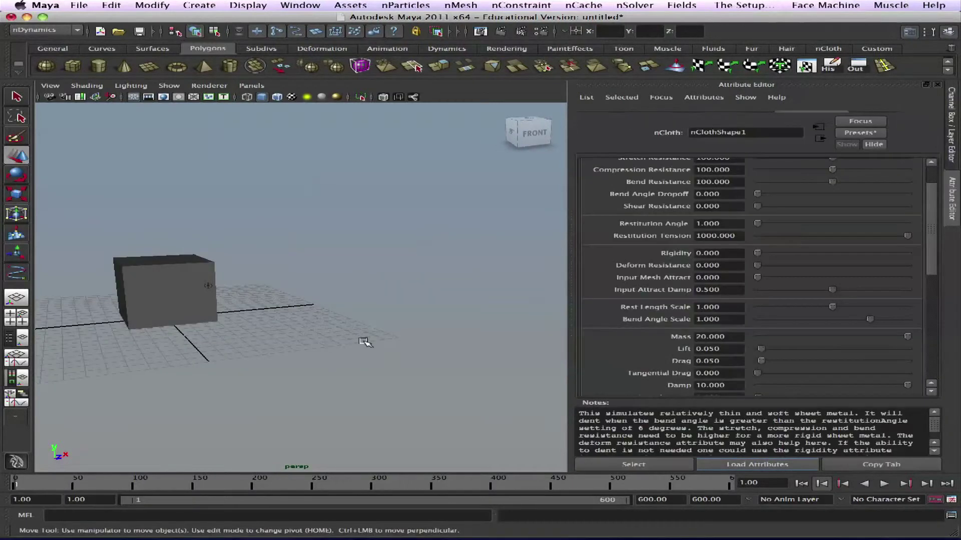
pyautogui.keyDown('alt'); pyautogui.moveTo(268, 327); pyautogui.dragTo(251, 315, button='middle'); pyautogui.keyUp('alt')
pyautogui.keyDown('alt'); pyautogui.moveTo(250, 315); pyautogui.dragTo(260, 294); pyautogui.keyUp('alt')
pyautogui.moveTo(300, 294)
pyautogui.mouseDown(button='right')
pyautogui.moveTo(243, 294)
pyautogui.moveTo(287, 276)
pyautogui.moveTo(302, 286)
pyautogui.mouseUp(button='right')
# Select scattered vertices across the cube's top, front and side faces, alternating between wireframe and shaded display
pyautogui.press('4')
pyautogui.keyDown('alt'); pyautogui.moveTo(289, 302); pyautogui.dragTo(330, 280); pyautogui.keyUp('alt')
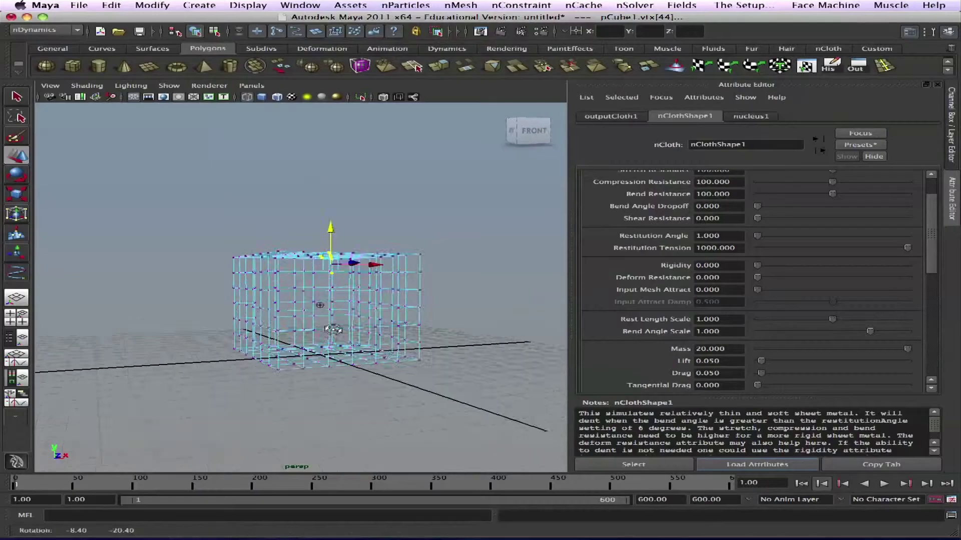
pyautogui.press('5')
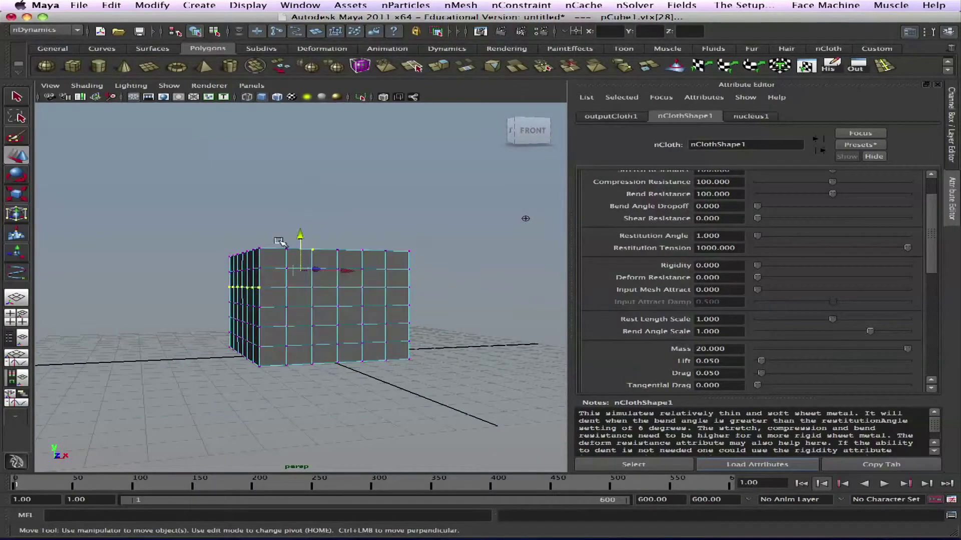
pyautogui.keyDown('alt'); pyautogui.moveTo(314, 270); pyautogui.dragTo(306, 297); pyautogui.keyUp('alt')
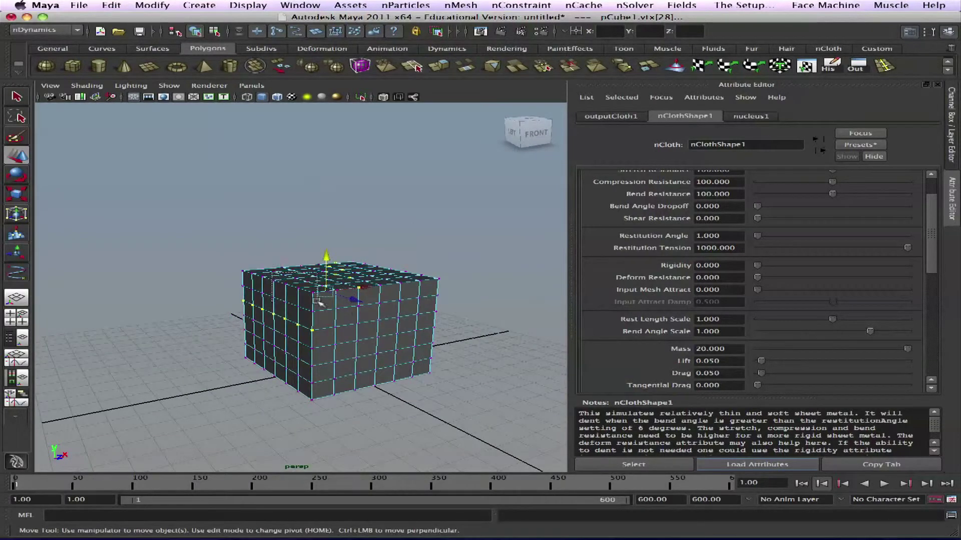
pyautogui.keyDown('alt'); pyautogui.moveTo(369, 313); pyautogui.dragTo(399, 300); pyautogui.keyUp('alt')
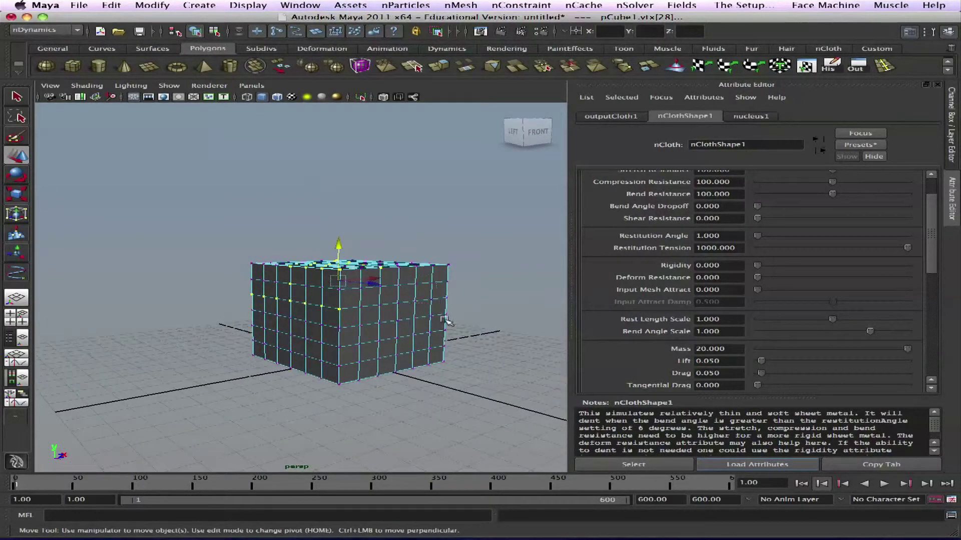
pyautogui.keyDown('alt'); pyautogui.moveTo(447, 321); pyautogui.dragTo(395, 271); pyautogui.keyUp('alt')
pyautogui.keyDown('alt'); pyautogui.moveTo(410, 349); pyautogui.dragTo(325, 322); pyautogui.keyUp('alt')
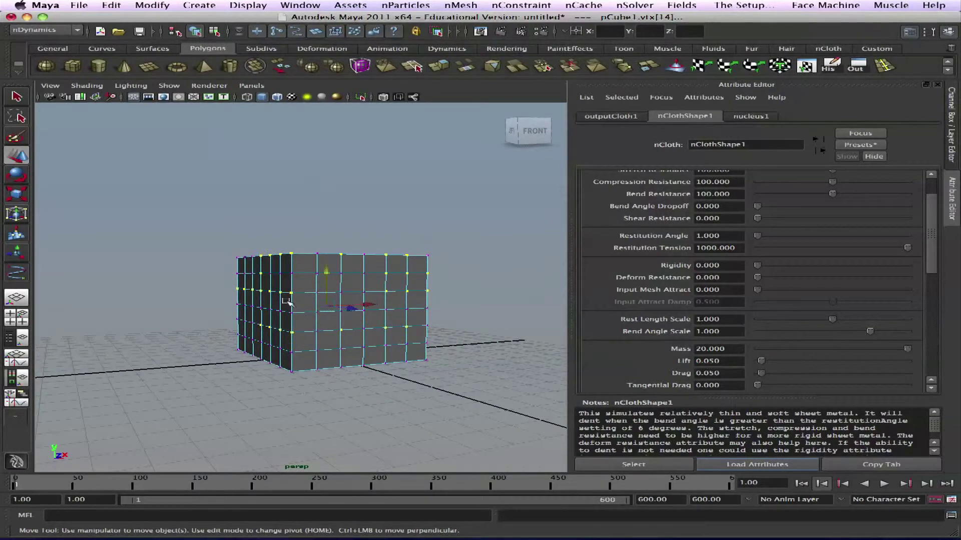
# Add scattered vertices around the rest of the cube to the selection and apply a Tearable Surface constraint to them
pyautogui.keyDown('alt'); pyautogui.moveTo(286, 302); pyautogui.dragTo(284, 261); pyautogui.keyUp('alt')
pyautogui.press('4')
pyautogui.keyDown('alt'); pyautogui.moveTo(284, 307); pyautogui.dragTo(338, 311); pyautogui.keyUp('alt')
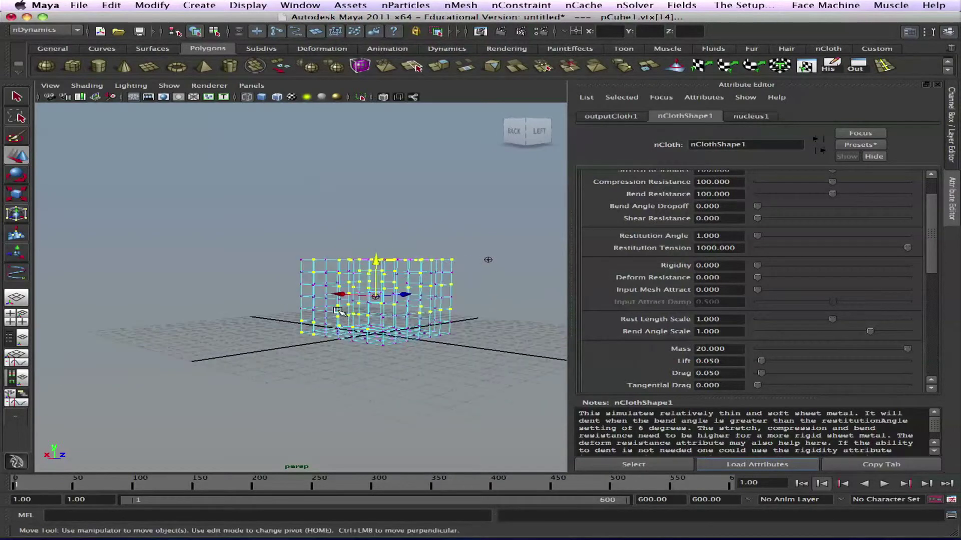
pyautogui.keyDown('alt'); pyautogui.moveTo(243, 285); pyautogui.dragTo(320, 286); pyautogui.keyUp('alt')
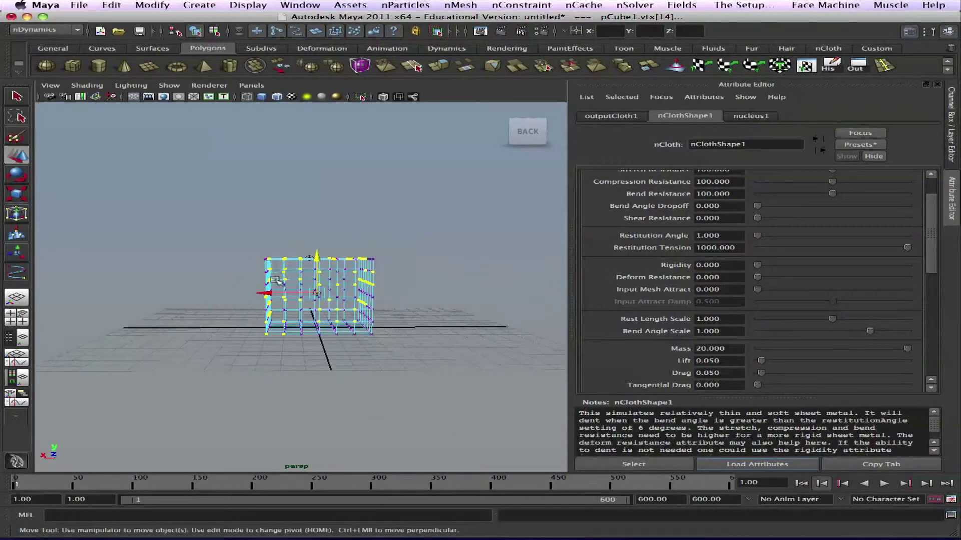
pyautogui.keyDown('alt'); pyautogui.moveTo(212, 286); pyautogui.dragTo(338, 292); pyautogui.keyUp('alt')
pyautogui.keyDown('alt'); pyautogui.moveTo(292, 286); pyautogui.dragTo(422, 281, button='middle'); pyautogui.keyUp('alt')
pyautogui.keyDown('alt'); pyautogui.moveTo(330, 287); pyautogui.dragTo(291, 332); pyautogui.keyUp('alt')
pyautogui.keyDown('alt'); pyautogui.moveTo(223, 334); pyautogui.dragTo(190, 331); pyautogui.keyUp('alt')
pyautogui.keyDown('alt'); pyautogui.moveTo(256, 282); pyautogui.dragTo(317, 112); pyautogui.keyUp('alt')
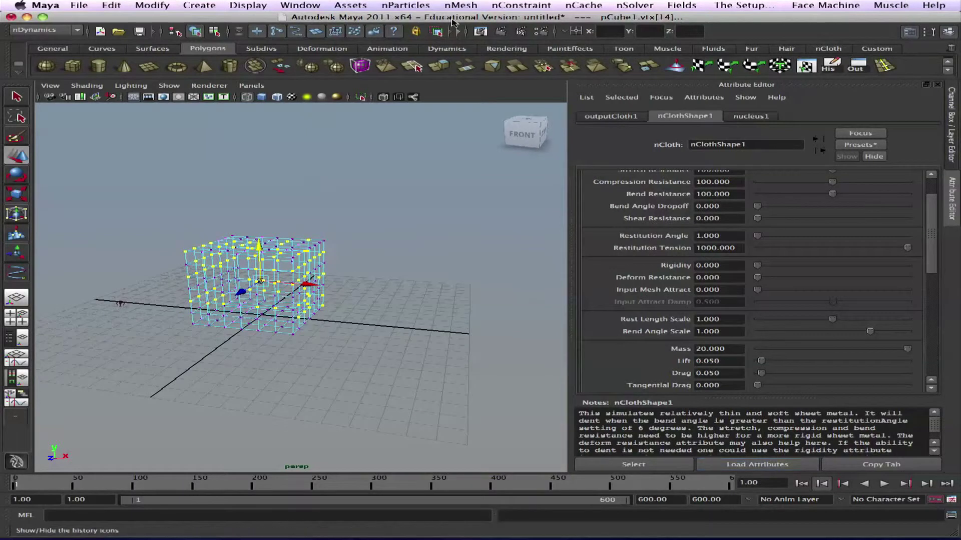
pyautogui.click(525, 6)
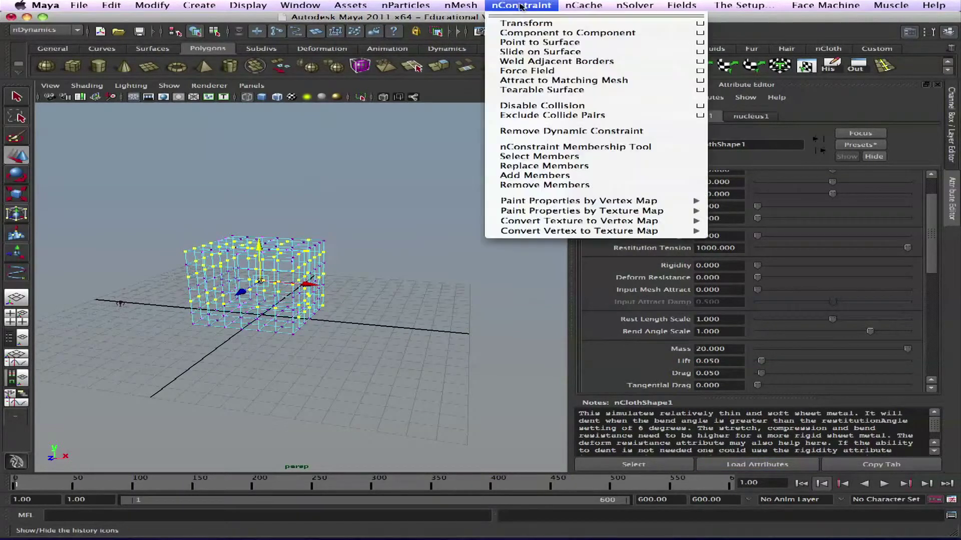
pyautogui.click(541, 90)
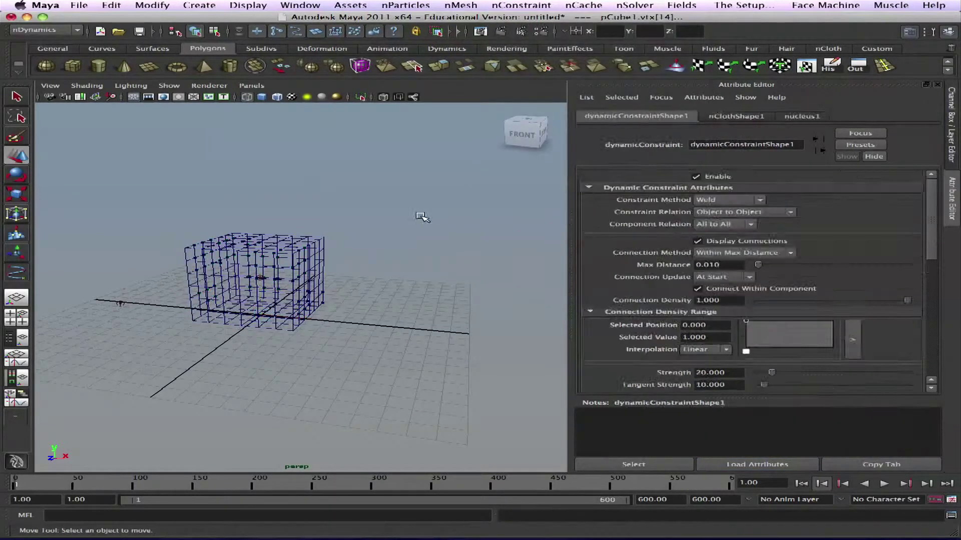
# Deselect everything, restore shaded display, play the simulation to test the tearable cube, and rewind it to the start
pyautogui.click(403, 245)
pyautogui.press('5')
pyautogui.click(884, 483)
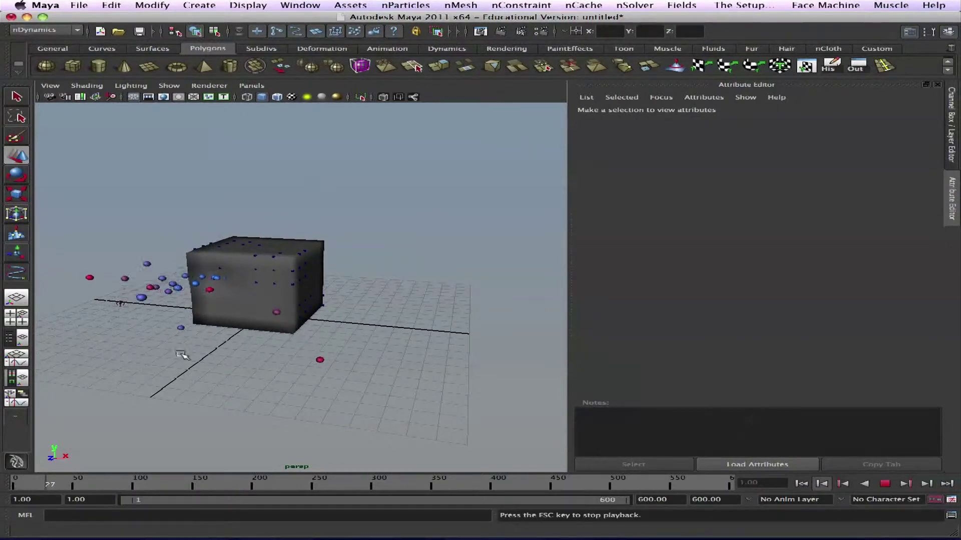
pyautogui.keyDown('alt'); pyautogui.moveTo(145, 337); pyautogui.dragTo(272, 348); pyautogui.keyUp('alt')
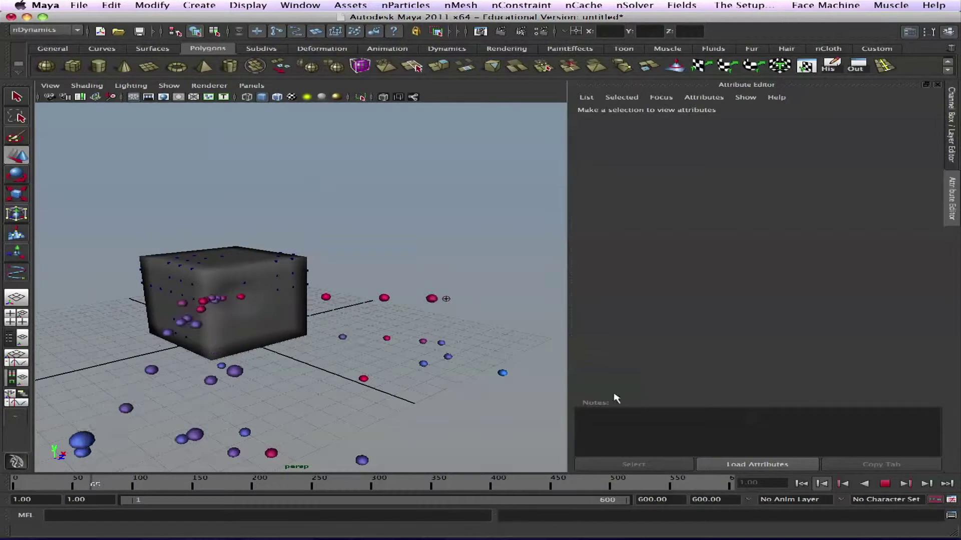
pyautogui.click(801, 483)
pyautogui.hotkey('alt', 'v')
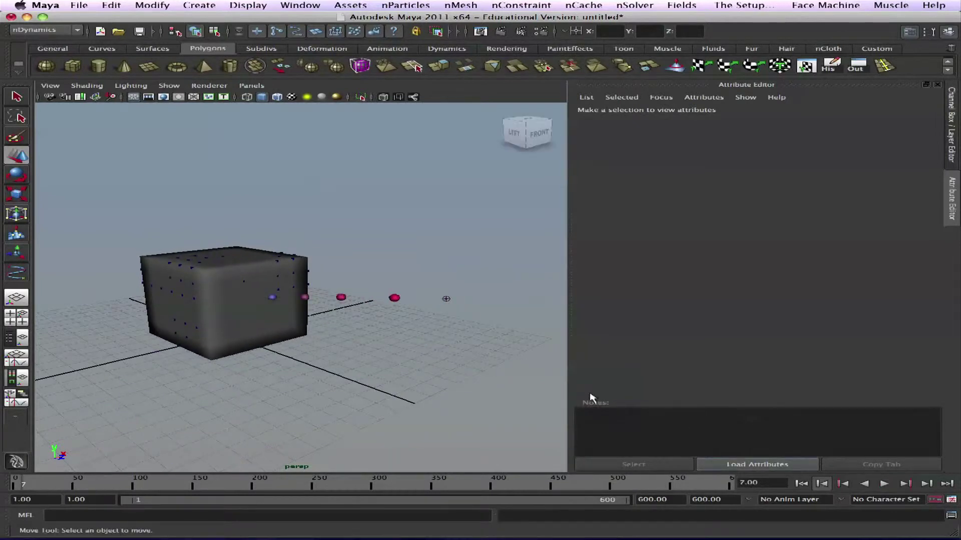
pyautogui.click(801, 484)
# Select the particle emitter and show its direction manipulator
pyautogui.click(447, 301)
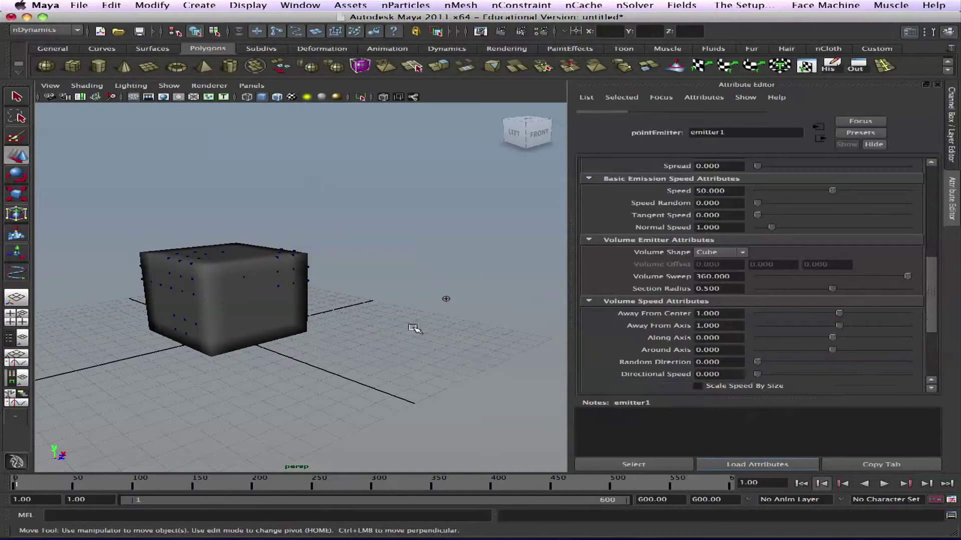
pyautogui.moveTo(414, 329)
pyautogui.keyDown('alt'); pyautogui.mouseDown()
pyautogui.moveTo(429, 310)
pyautogui.moveTo(396, 300)
pyautogui.mouseUp(); pyautogui.keyUp('alt')
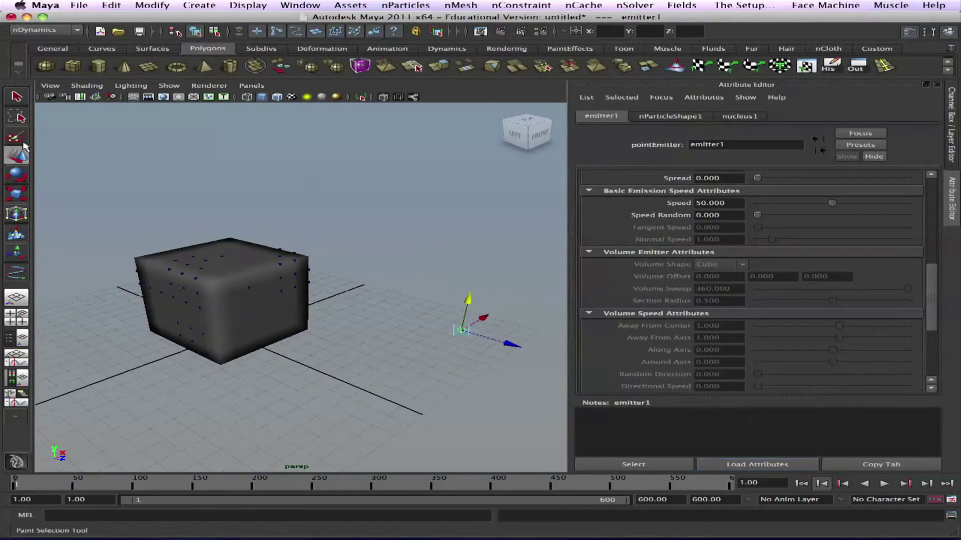
pyautogui.click(16, 195)
pyautogui.keyDown('alt'); pyautogui.moveTo(325, 270); pyautogui.dragTo(446, 328); pyautogui.keyUp('alt')
pyautogui.click(17, 214)
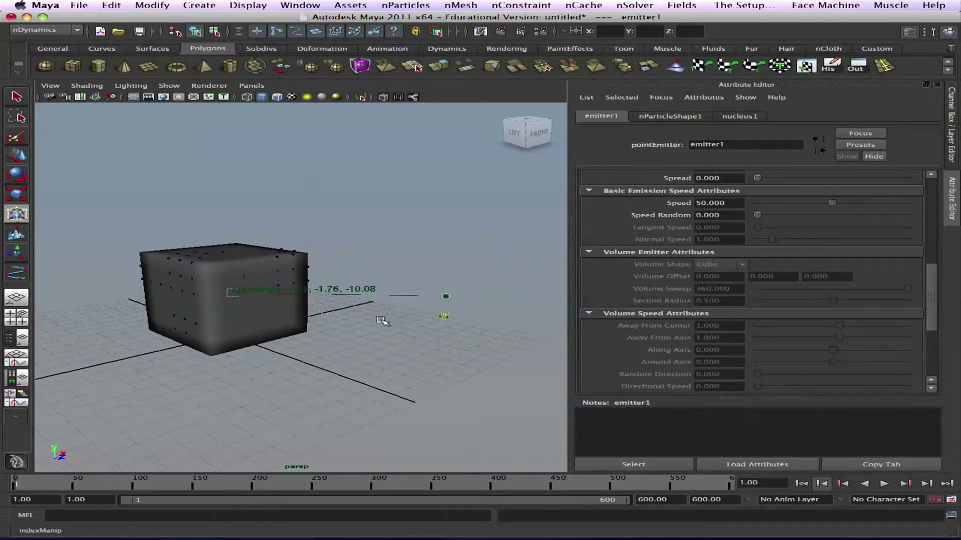
pyautogui.keyDown('alt'); pyautogui.moveTo(380, 320); pyautogui.dragTo(401, 328); pyautogui.keyUp('alt')
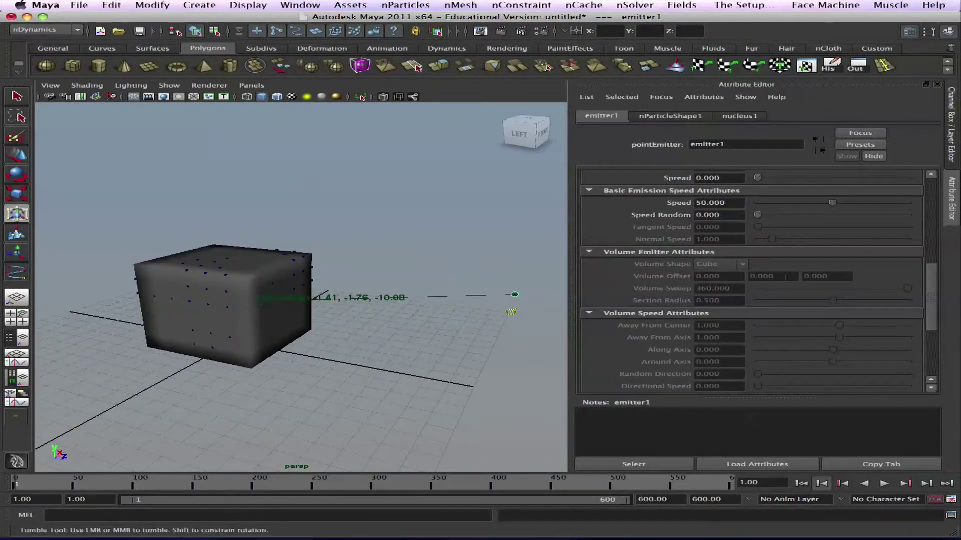
# Key the emitter's Direction X, Direction Y and Direction Z channels at frame 1
pyautogui.click(948, 31)
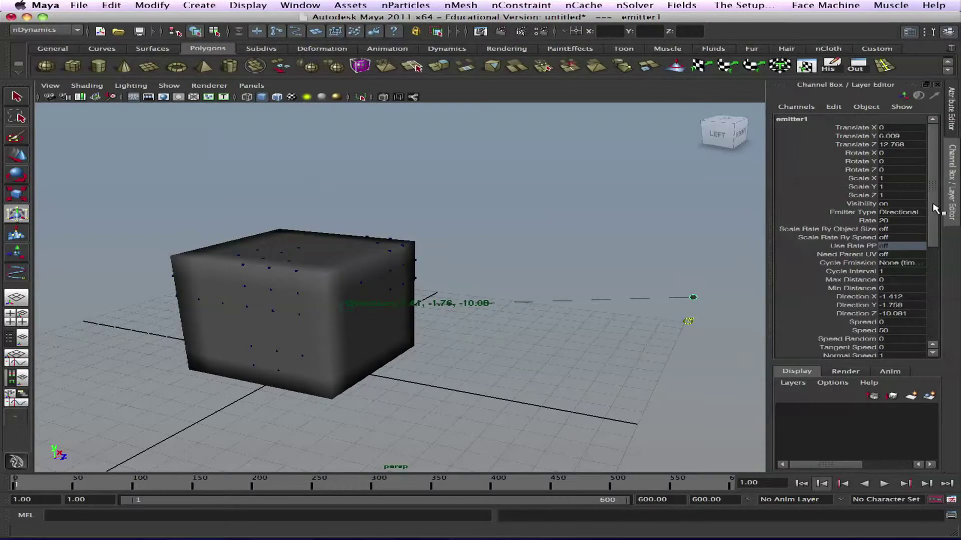
pyautogui.scroll(-5, 934, 209)
pyautogui.moveTo(873, 228); pyautogui.dragTo(858, 241)
pyautogui.rightClick(858, 241)
pyautogui.click(857, 254)
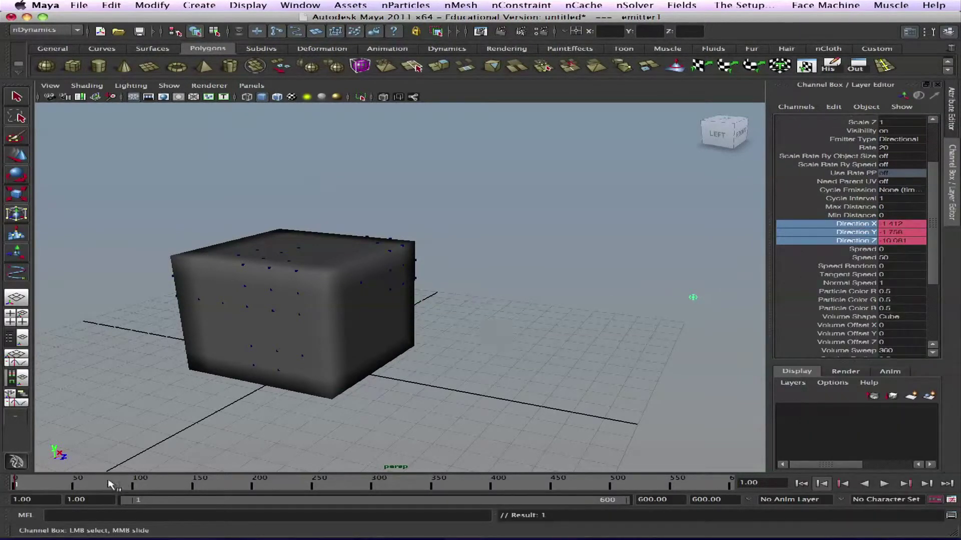
# At frame 201, aim the emitter's direction target toward the cube's opposite upper side, keying about 1.75, -0.53, -10.15
pyautogui.click(251, 490)
pyautogui.keyDown('alt'); pyautogui.moveTo(345, 443); pyautogui.dragTo(642, 337); pyautogui.keyUp('alt')
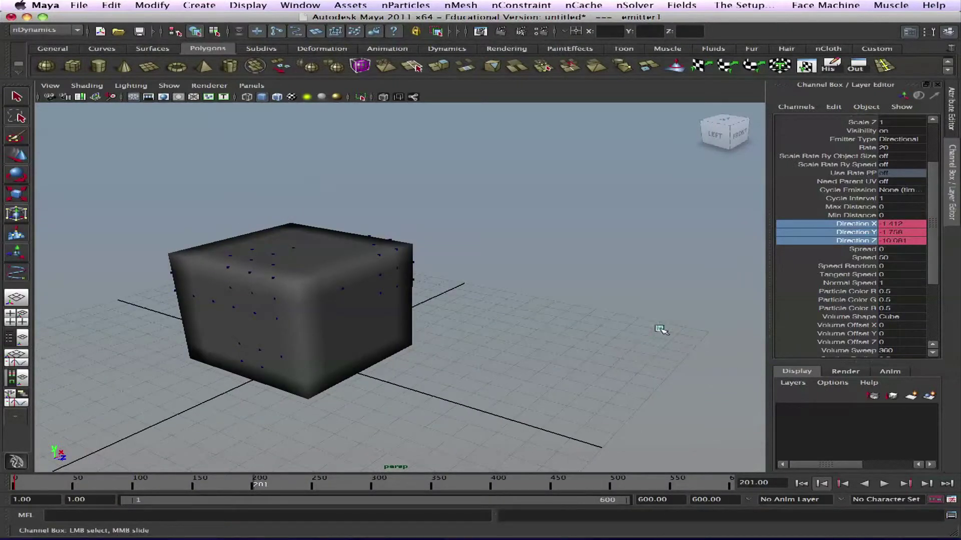
pyautogui.click(660, 330)
pyautogui.keyDown('alt'); pyautogui.moveTo(455, 272); pyautogui.dragTo(205, 232); pyautogui.keyUp('alt')
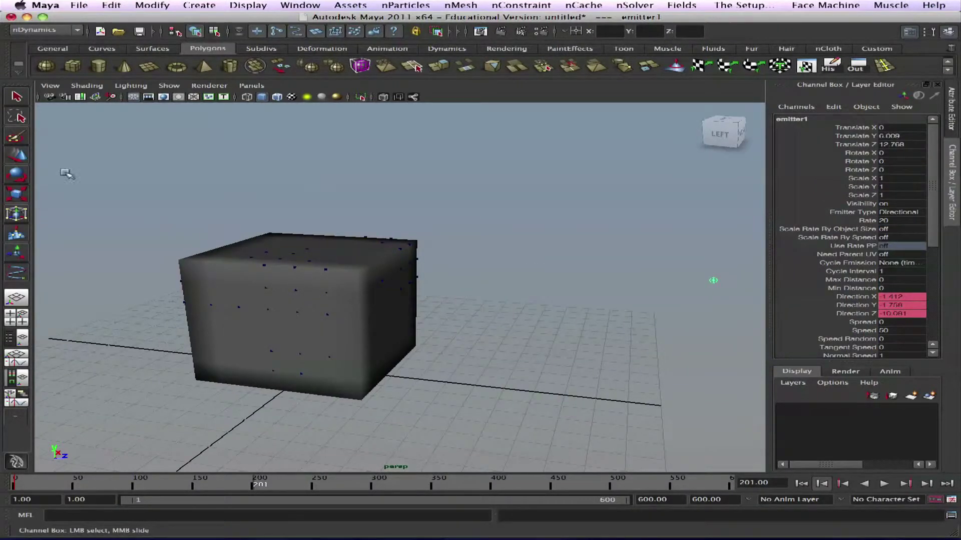
pyautogui.click(17, 215)
pyautogui.keyDown('alt'); pyautogui.moveTo(406, 268); pyautogui.dragTo(378, 266); pyautogui.keyUp('alt')
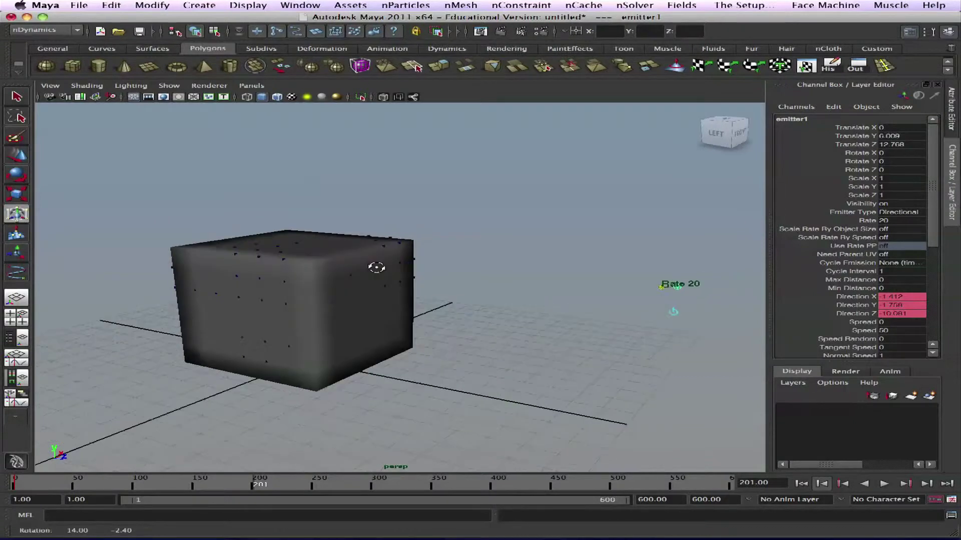
pyautogui.click(674, 310)
pyautogui.keyDown('alt'); pyautogui.moveTo(387, 329); pyautogui.dragTo(296, 330); pyautogui.keyUp('alt')
pyautogui.moveTo(275, 287); pyautogui.dragTo(359, 257)
pyautogui.keyDown('alt'); pyautogui.moveTo(302, 295); pyautogui.dragTo(307, 273); pyautogui.keyUp('alt')
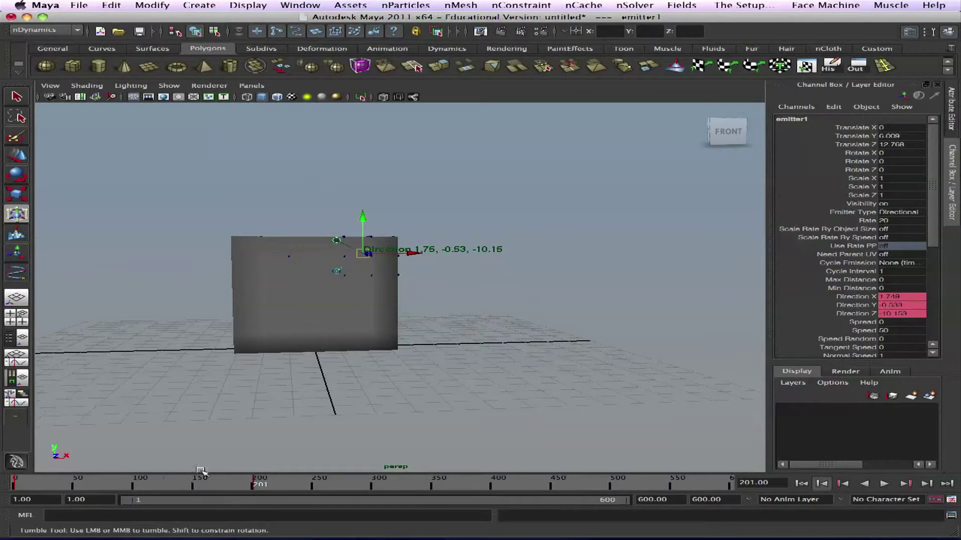
# Adjust the emitter's direction target at frames 100 and 52 to add intermediate direction keys
pyautogui.hotkey('alt', 'v')
pyautogui.click(334, 241)
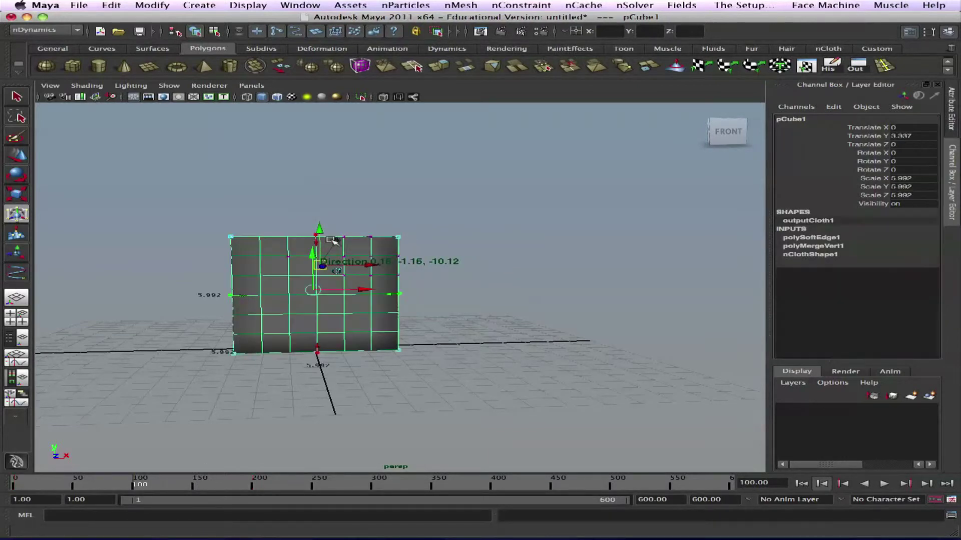
pyautogui.hotkey('ctrl', 'z')
pyautogui.moveTo(338, 241); pyautogui.dragTo(338, 266)
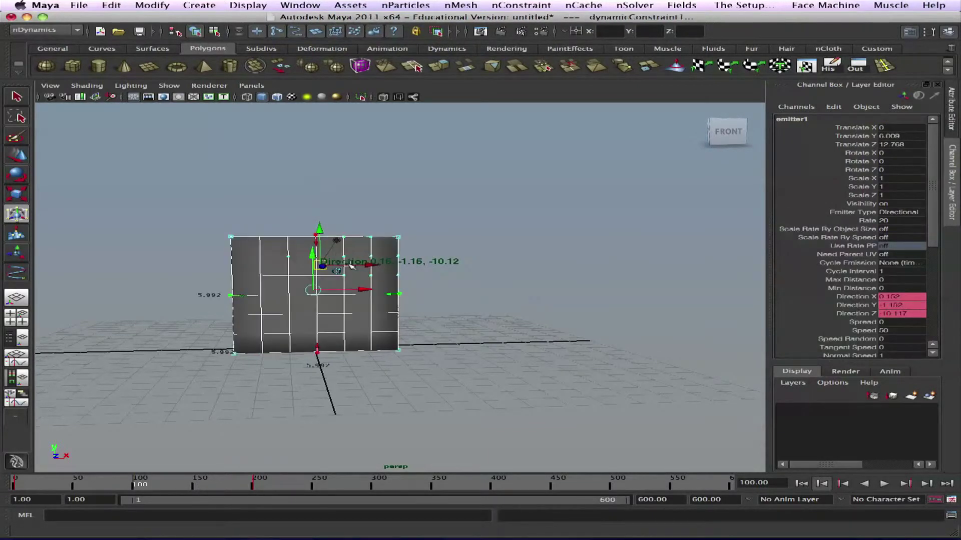
pyautogui.hotkey('ctrl', 'z')
pyautogui.keyDown('alt'); pyautogui.moveTo(271, 263); pyautogui.dragTo(253, 343); pyautogui.keyUp('alt')
pyautogui.click(77, 483)
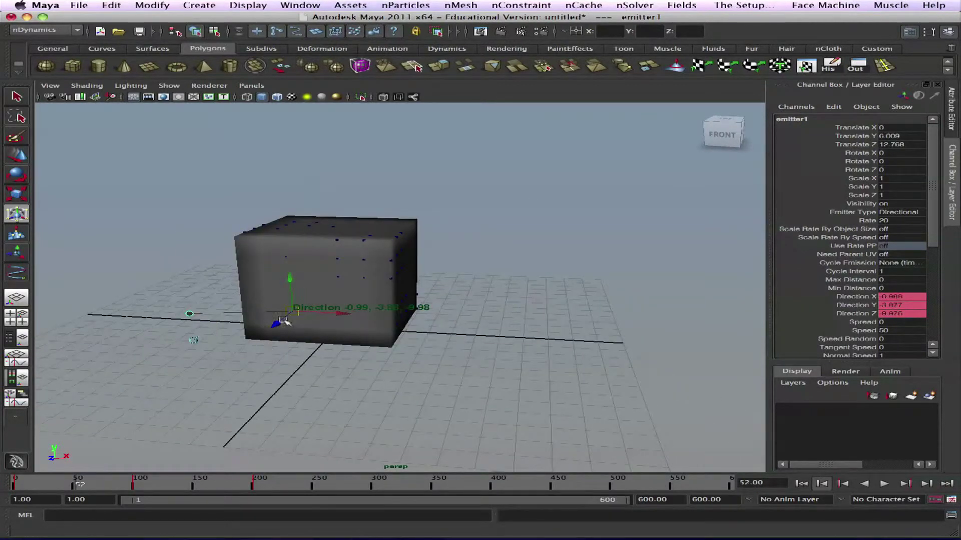
# Play the simulation from the start to test the animated emitter direction, and rewind it
pyautogui.click(801, 484)
pyautogui.click(883, 483)
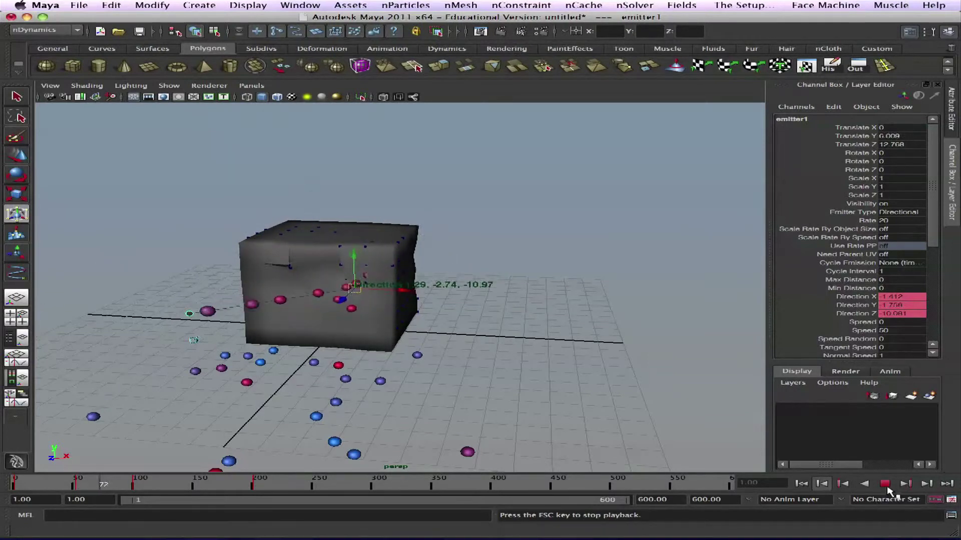
pyautogui.click(801, 485)
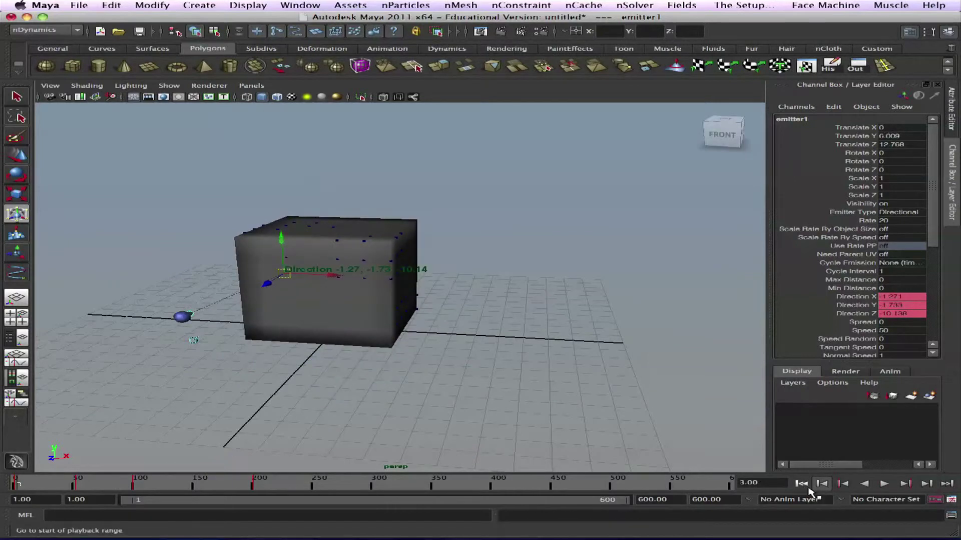
pyautogui.click(801, 484)
# Leave the emitter manipulator, clear the selection, and select the cube in a frontal view with the Select tool
pyautogui.keyDown('alt'); pyautogui.moveTo(605, 362); pyautogui.dragTo(414, 354); pyautogui.keyUp('alt')
pyautogui.click(379, 311)
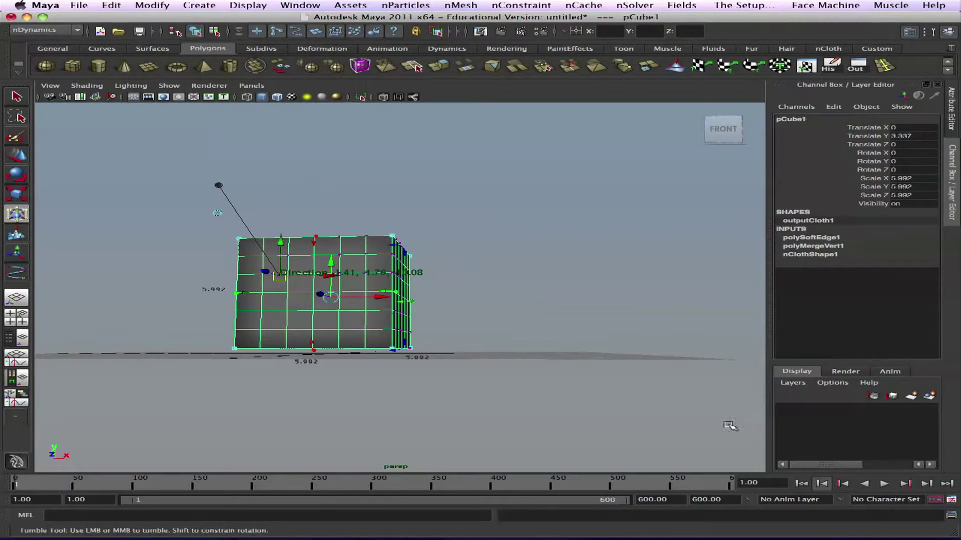
pyautogui.keyDown('alt'); pyautogui.moveTo(575, 286); pyautogui.dragTo(526, 289); pyautogui.keyUp('alt')
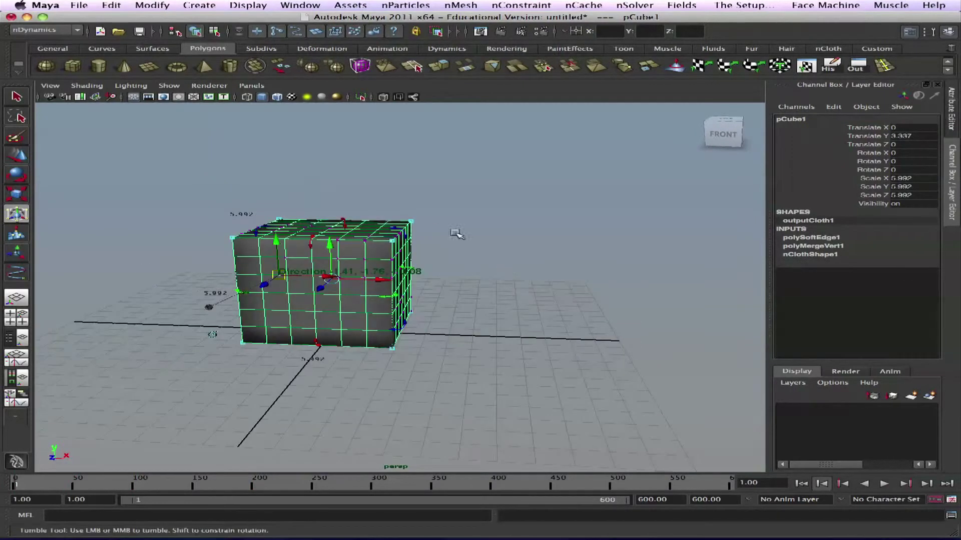
pyautogui.click(19, 94)
pyautogui.click(86, 150)
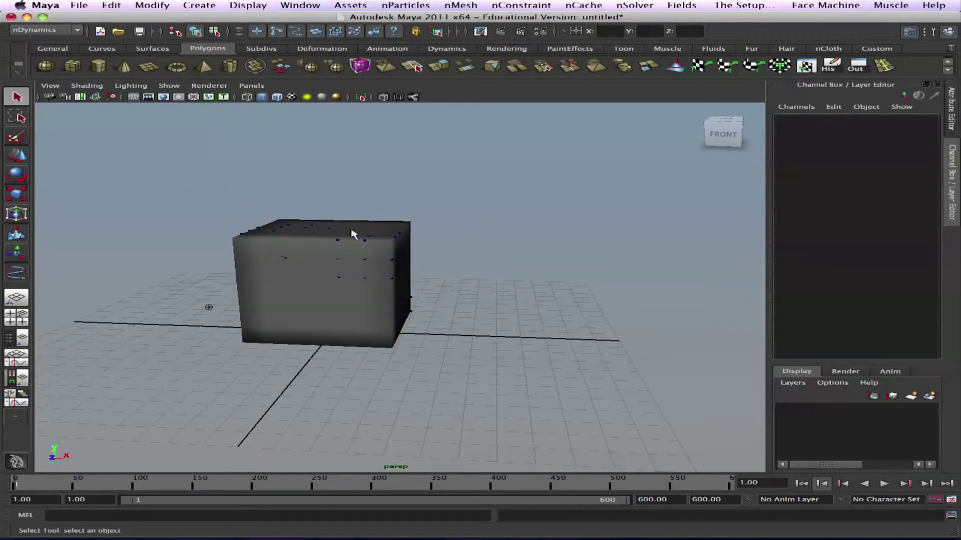
pyautogui.keyDown('alt'); pyautogui.moveTo(352, 234); pyautogui.dragTo(361, 251); pyautogui.keyUp('alt')
pyautogui.click(360, 251)
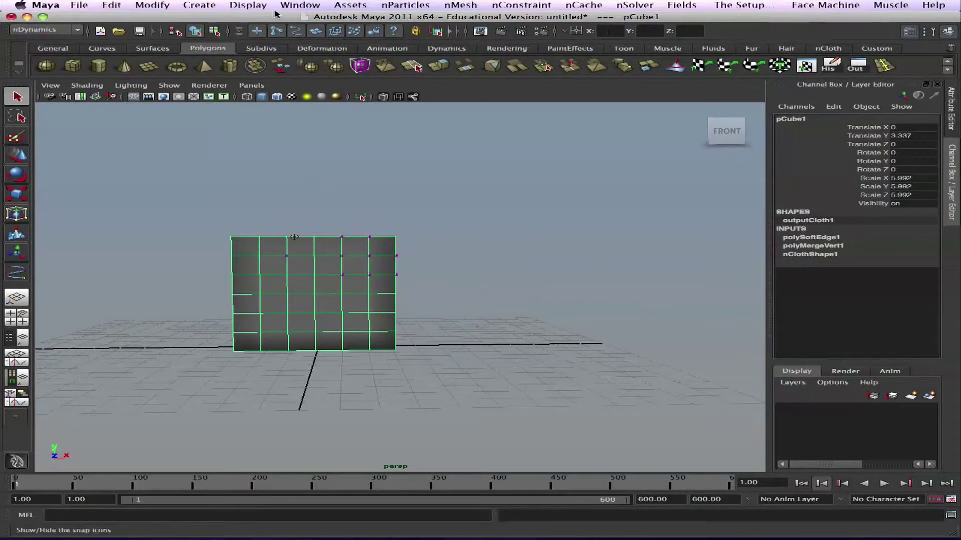
# Open the Outliner and delete the dynamicConstraint1 node
pyautogui.click(299, 5)
pyautogui.click(310, 92)
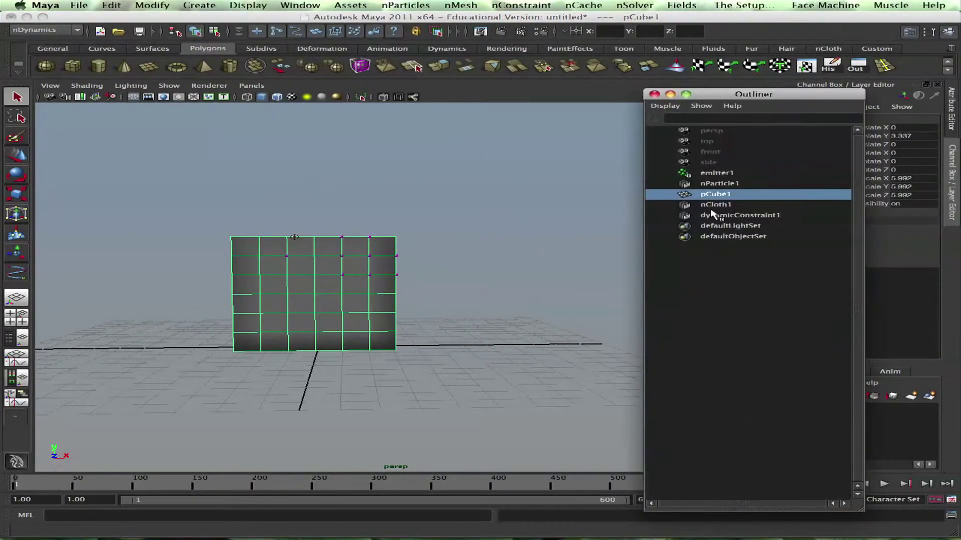
pyautogui.click(711, 205)
pyautogui.click(713, 183)
pyautogui.click(710, 172)
pyautogui.click(716, 216)
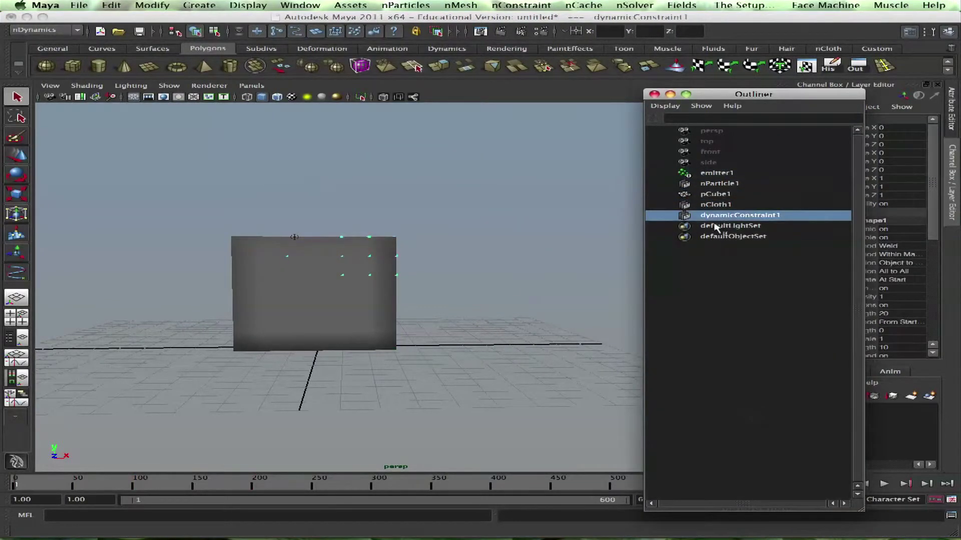
pyautogui.press('Delete')
# Select the cube and switch it to vertex component mode
pyautogui.click(366, 255)
pyautogui.moveTo(318, 323); pyautogui.dragTo(271, 322, button='right')
pyautogui.keyDown('alt'); pyautogui.moveTo(292, 326); pyautogui.dragTo(329, 261); pyautogui.keyUp('alt')
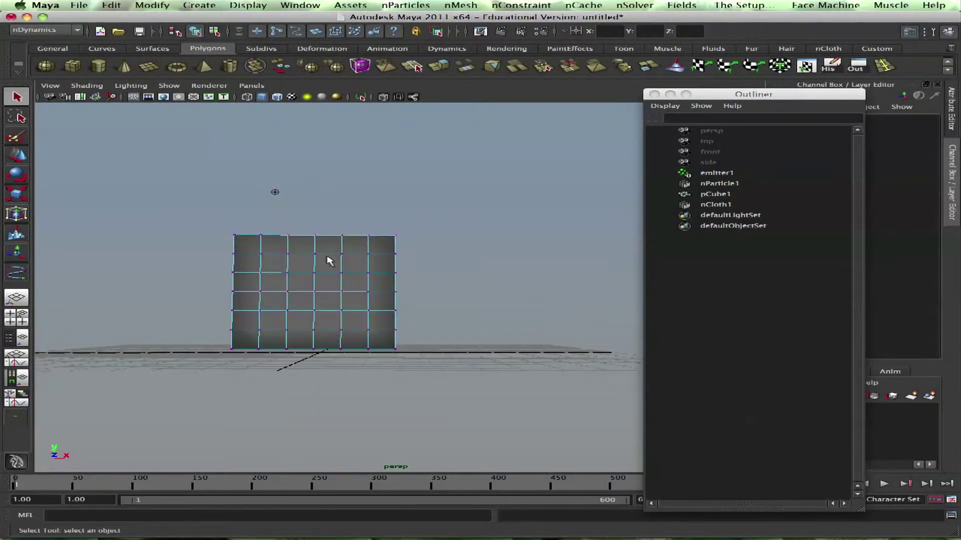
# Select scattered groups of vertices around the sides and top of the cube, using wireframe display
pyautogui.moveTo(408, 315); pyautogui.dragTo(407, 315)
pyautogui.keyDown('alt'); pyautogui.moveTo(305, 286); pyautogui.dragTo(309, 323); pyautogui.keyUp('alt')
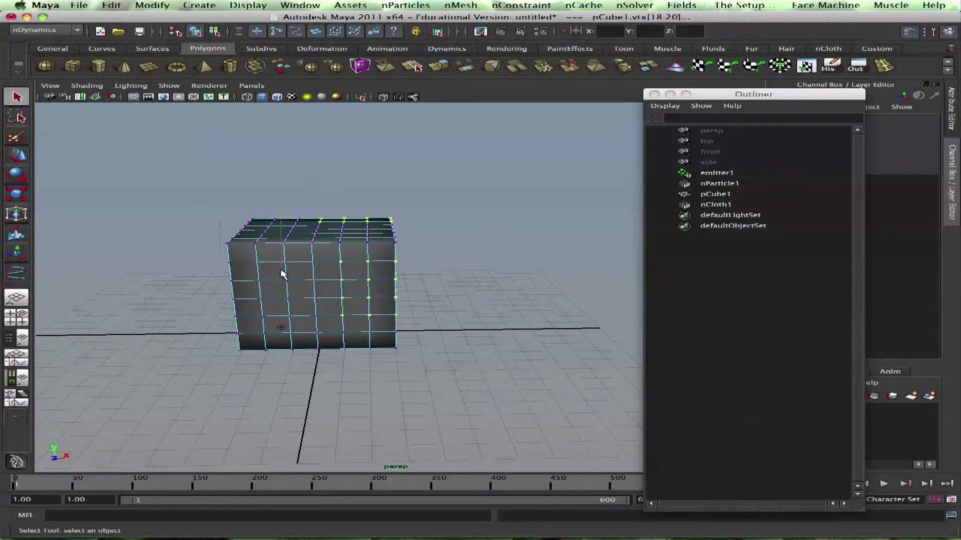
pyautogui.press('4')
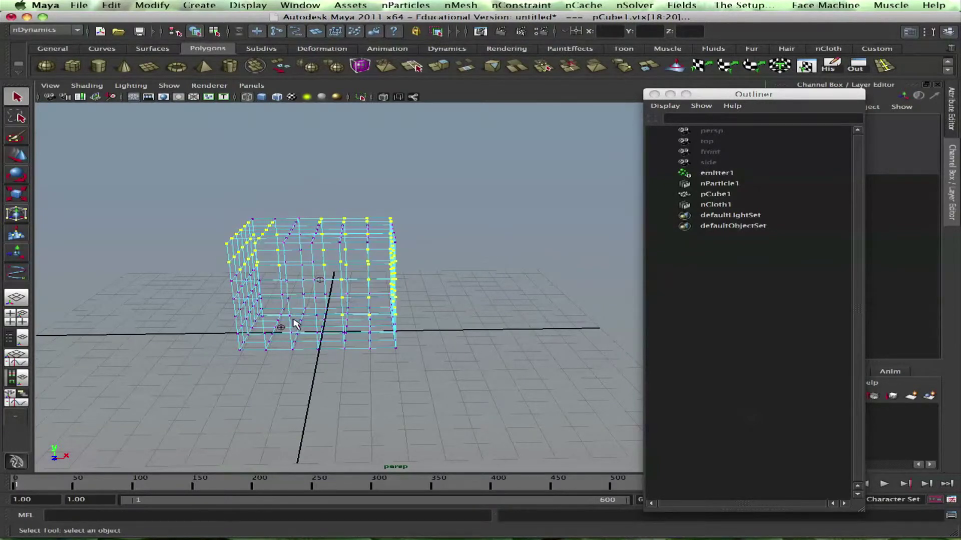
pyautogui.keyDown('alt'); pyautogui.moveTo(295, 324); pyautogui.dragTo(243, 296); pyautogui.keyUp('alt')
pyautogui.keyDown('alt'); pyautogui.moveTo(305, 335); pyautogui.dragTo(337, 349); pyautogui.keyUp('alt')
pyautogui.keyDown('shift'); pyautogui.moveTo(312, 311); pyautogui.dragTo(353, 359); pyautogui.keyUp('shift')
pyautogui.keyDown('alt'); pyautogui.moveTo(354, 359); pyautogui.dragTo(333, 201); pyautogui.keyUp('alt')
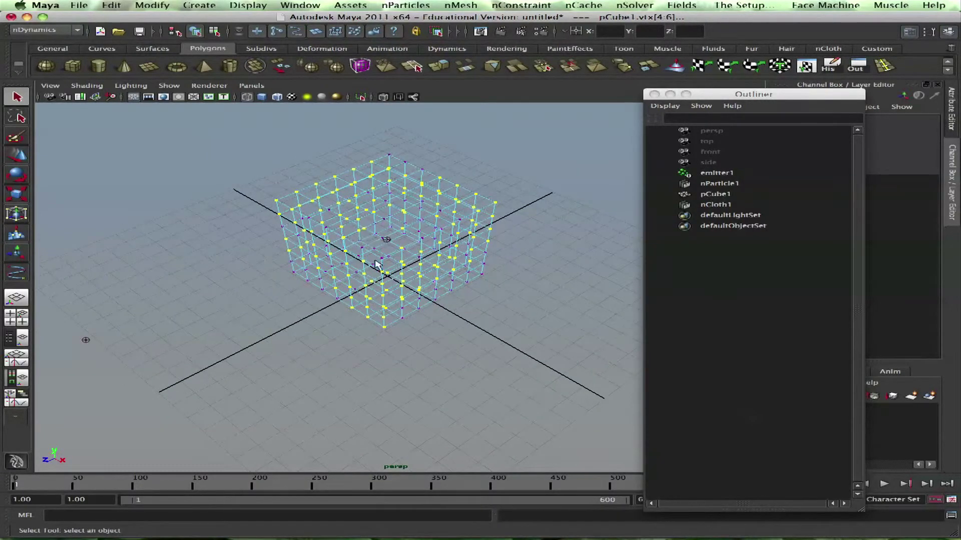
# Apply a Tearable Surface constraint to the selected cube vertices
pyautogui.keyDown('alt'); pyautogui.moveTo(377, 264); pyautogui.dragTo(370, 208); pyautogui.keyUp('alt')
pyautogui.click(463, 4)
pyautogui.moveTo(521, 5)
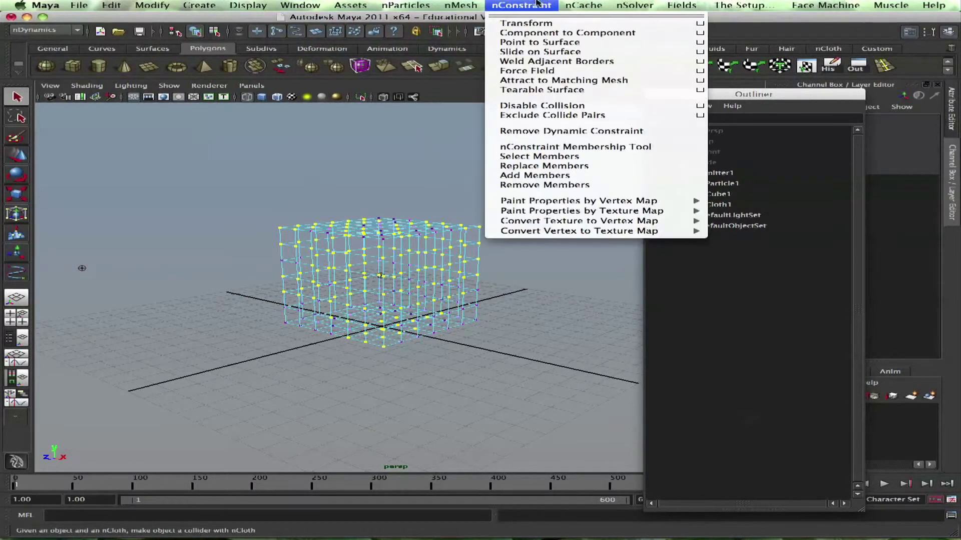
pyautogui.click(557, 90)
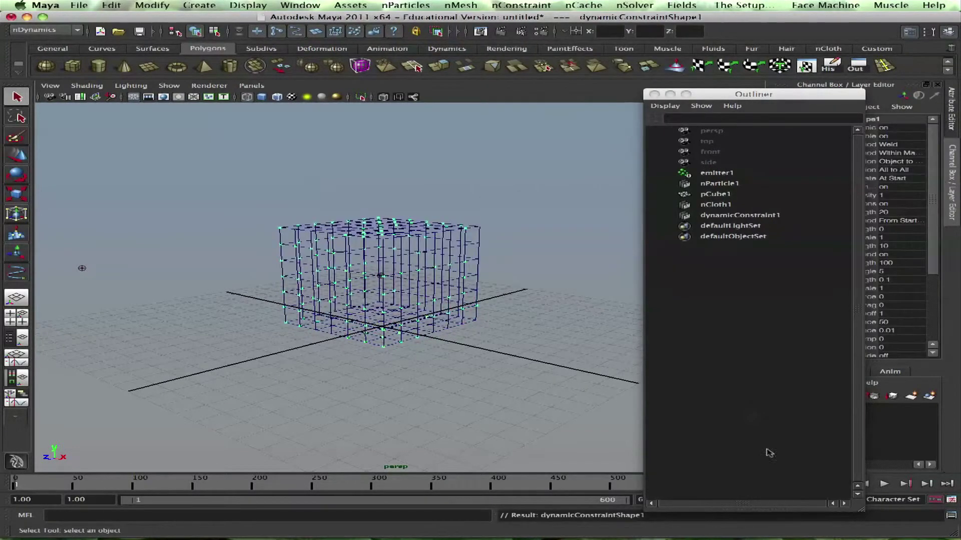
# Close the Outliner and set the new dynamic constraint's Strength to 10
pyautogui.click(654, 94)
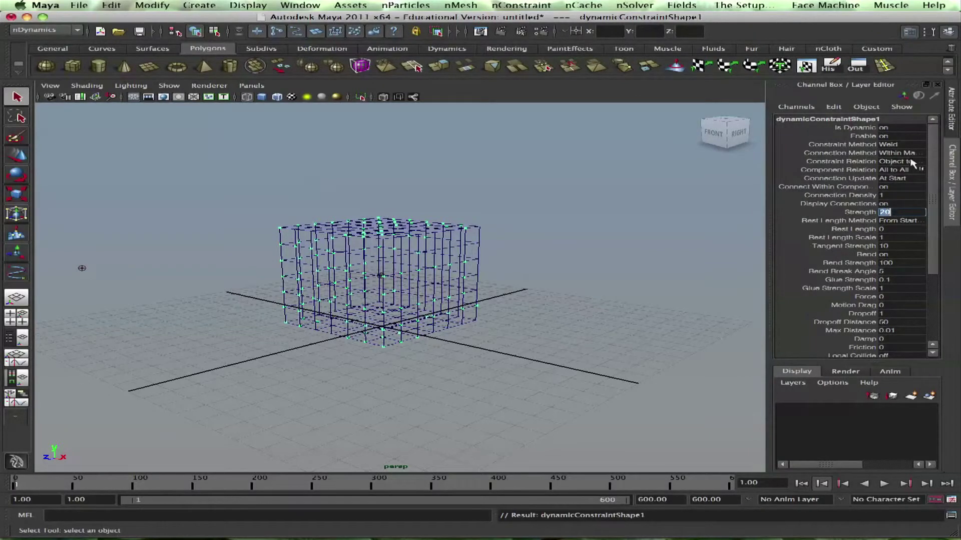
pyautogui.moveTo(934, 154)
pyautogui.mouseDown()
pyautogui.moveTo(935, 223)
pyautogui.moveTo(933, 158)
pyautogui.mouseUp()
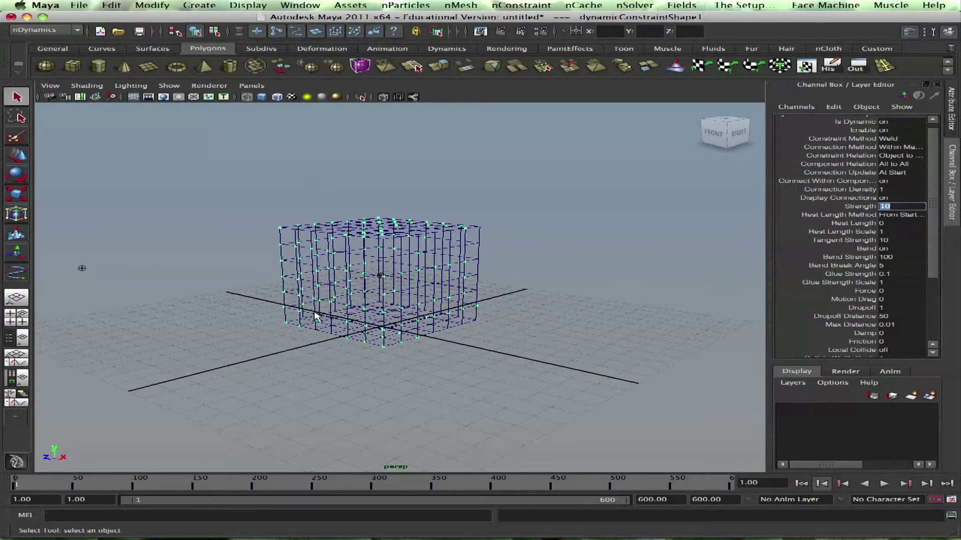
pyautogui.click(457, 362)
# Play the simulation in shaded display to test the tearable cube, and rewind it to the start
pyautogui.press('5')
pyautogui.click(883, 484)
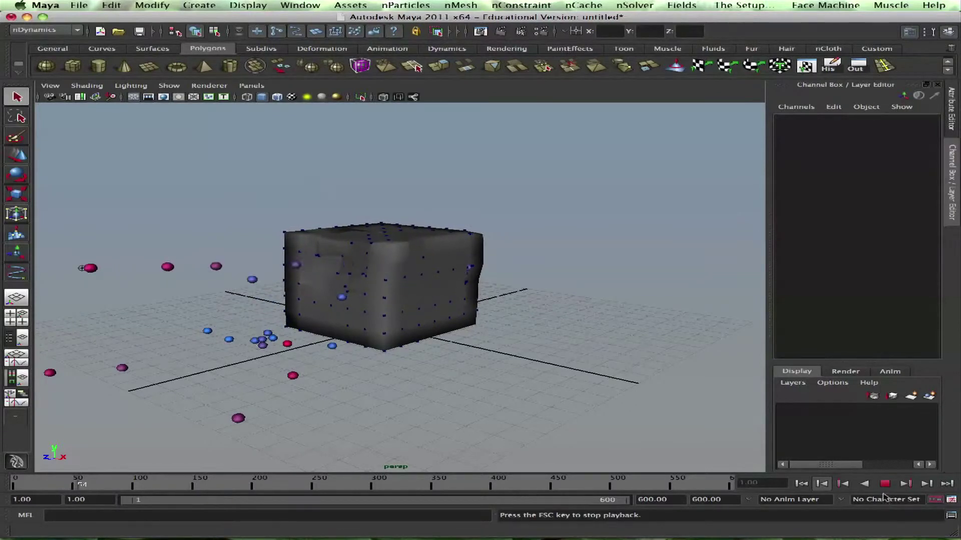
pyautogui.press('Escape')
pyautogui.keyDown('alt'); pyautogui.moveTo(432, 306); pyautogui.dragTo(411, 378); pyautogui.keyUp('alt')
pyautogui.click(801, 484)
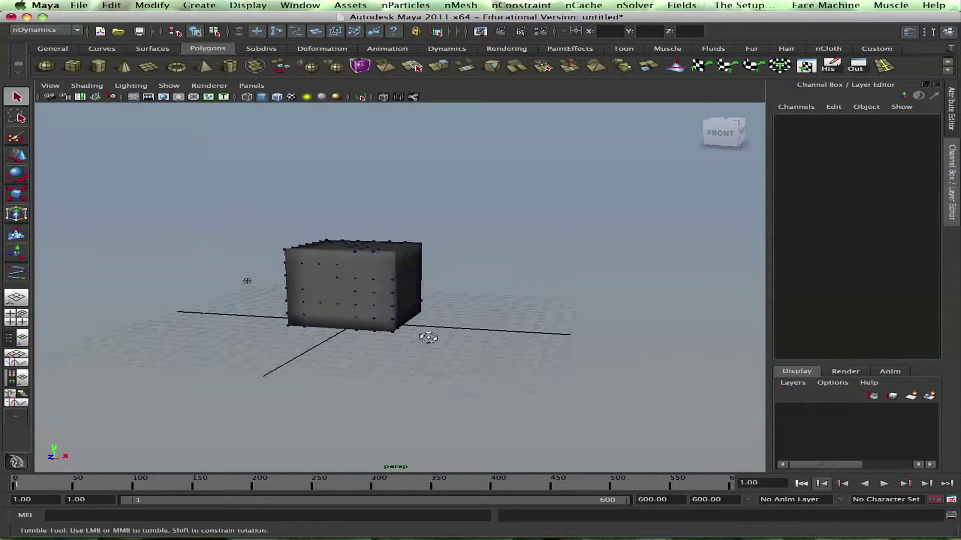
# Select emitter1 and set its emission Speed to 100
pyautogui.keyDown('alt'); pyautogui.moveTo(423, 332); pyautogui.dragTo(189, 240); pyautogui.keyUp('alt')
pyautogui.click(182, 255)
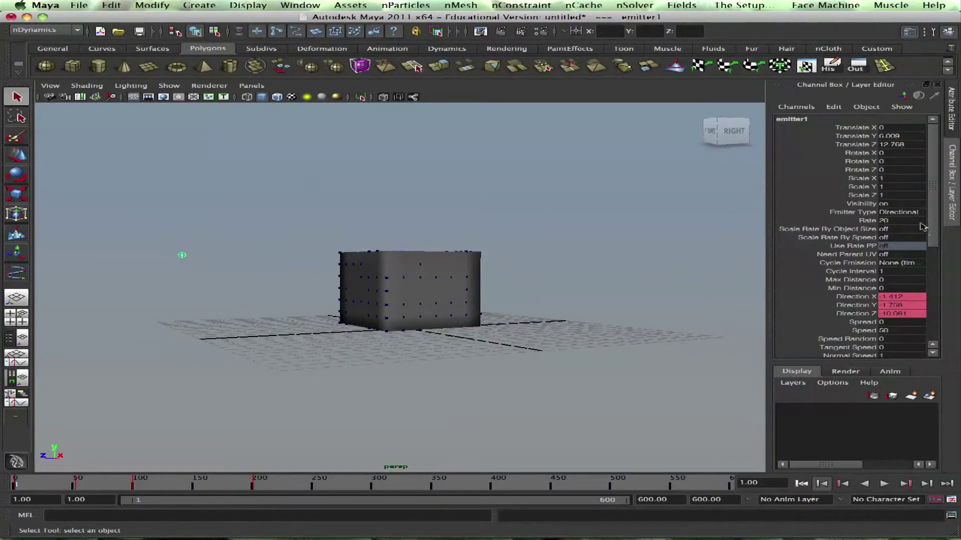
pyautogui.scroll(-3, 922, 227)
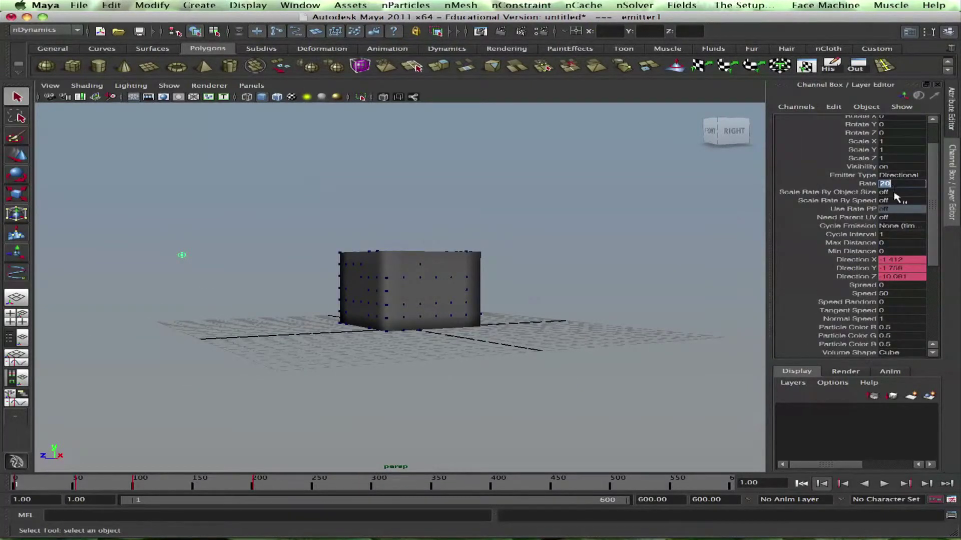
pyautogui.moveTo(933, 244); pyautogui.dragTo(937, 298)
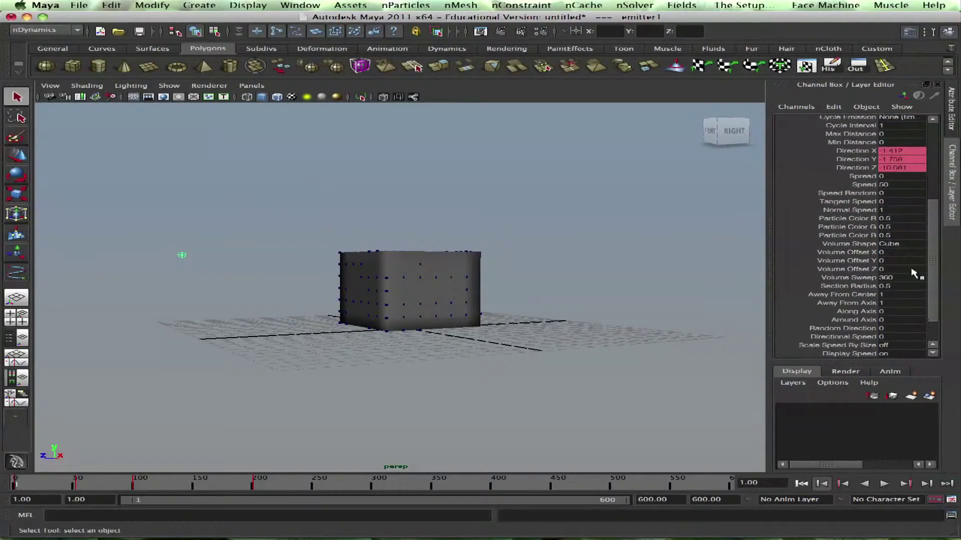
pyautogui.moveTo(938, 300); pyautogui.dragTo(935, 325)
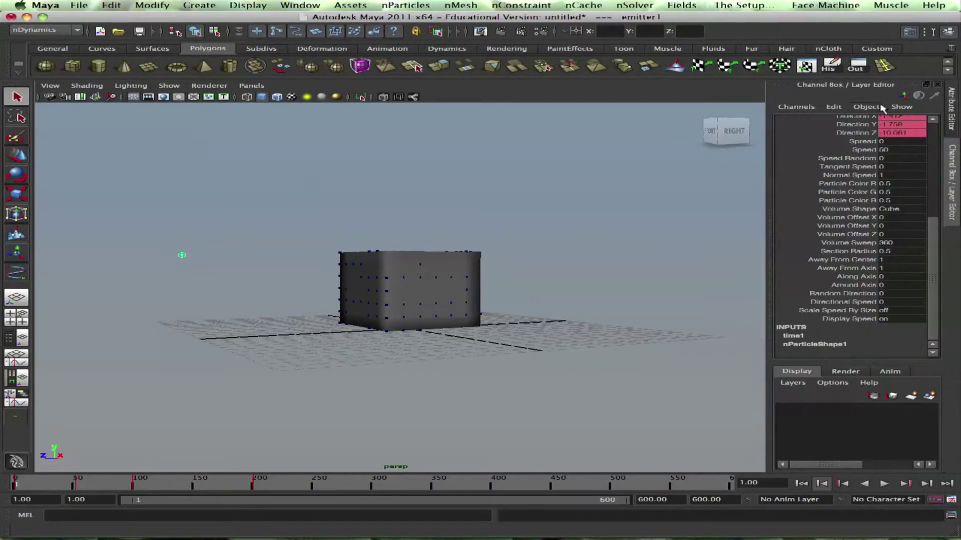
pyautogui.click(908, 32)
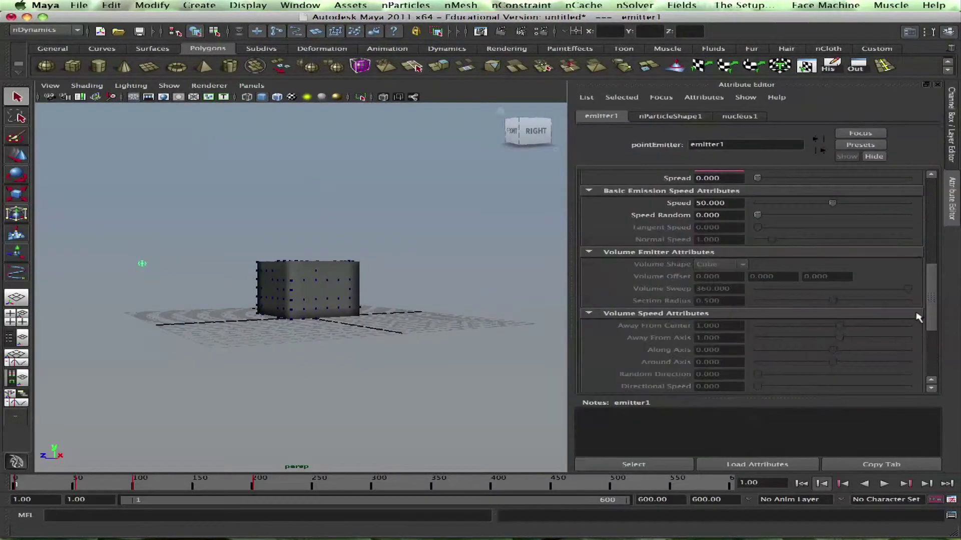
pyautogui.moveTo(931, 305); pyautogui.dragTo(931, 299)
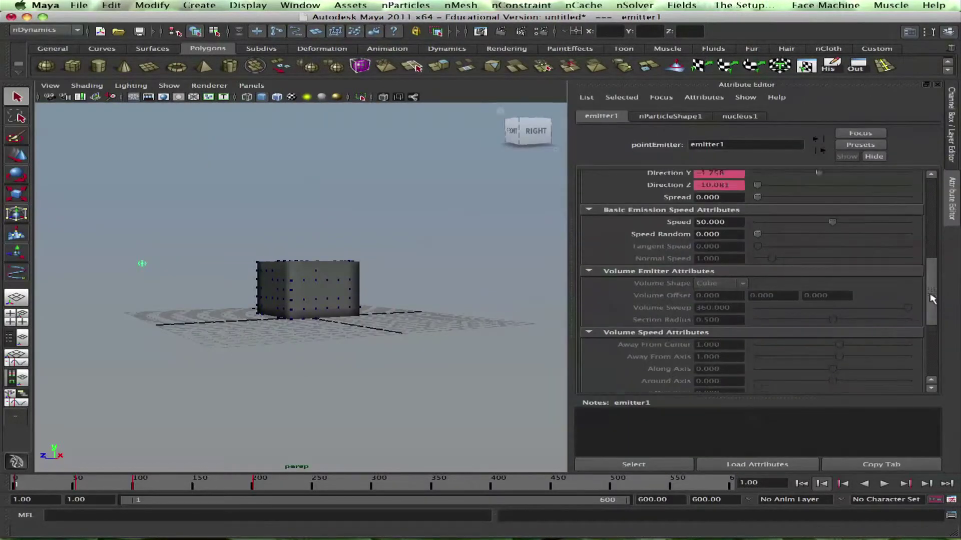
pyautogui.scroll(2, 932, 299)
pyautogui.click(737, 247)
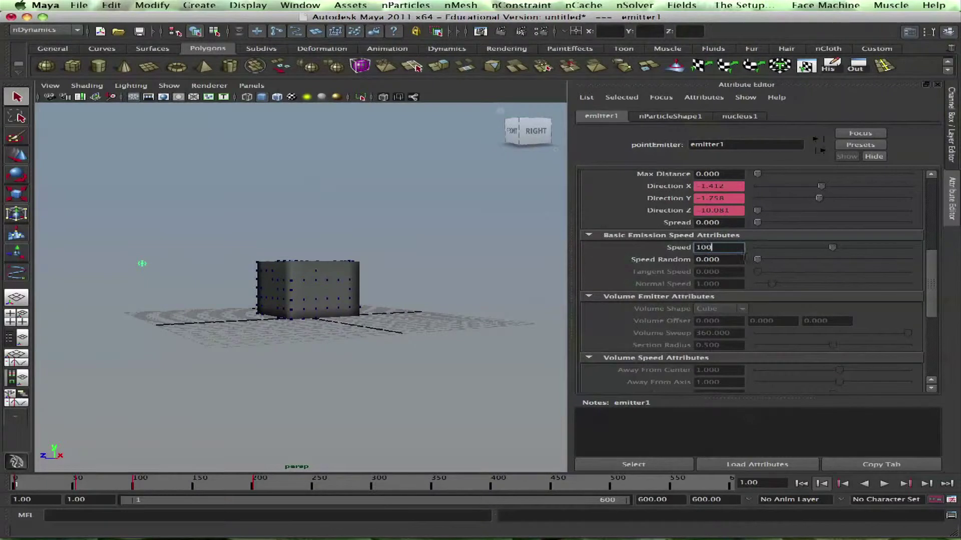
# Set the Mass of nParticleShape1 to 200
pyautogui.moveTo(931, 279); pyautogui.dragTo(928, 331)
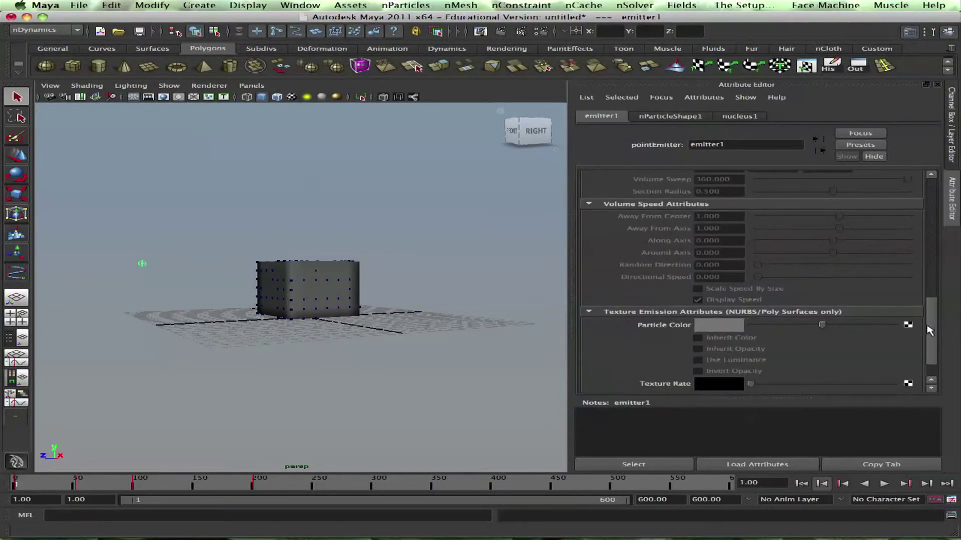
pyautogui.click(695, 117)
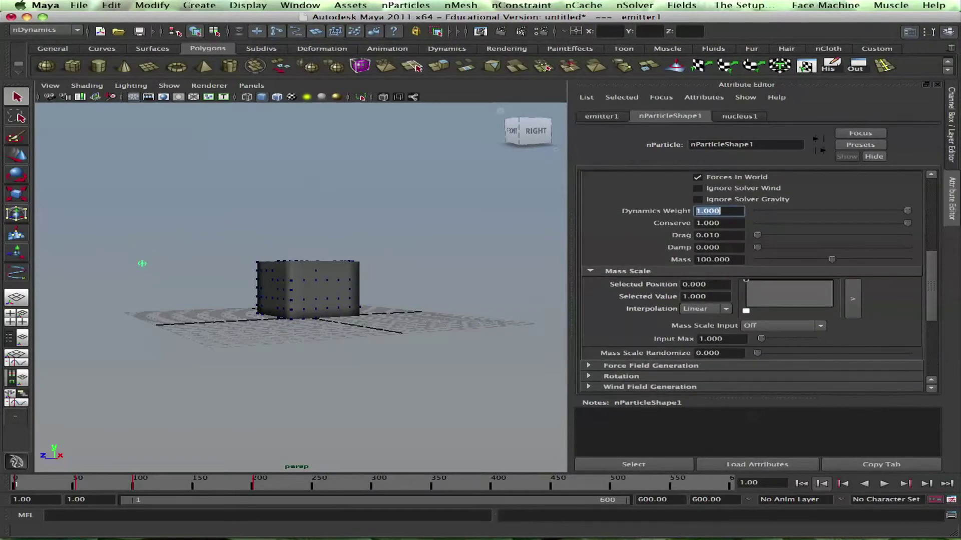
pyautogui.doubleClick(710, 259)
pyautogui.write('200')
pyautogui.press('Return')
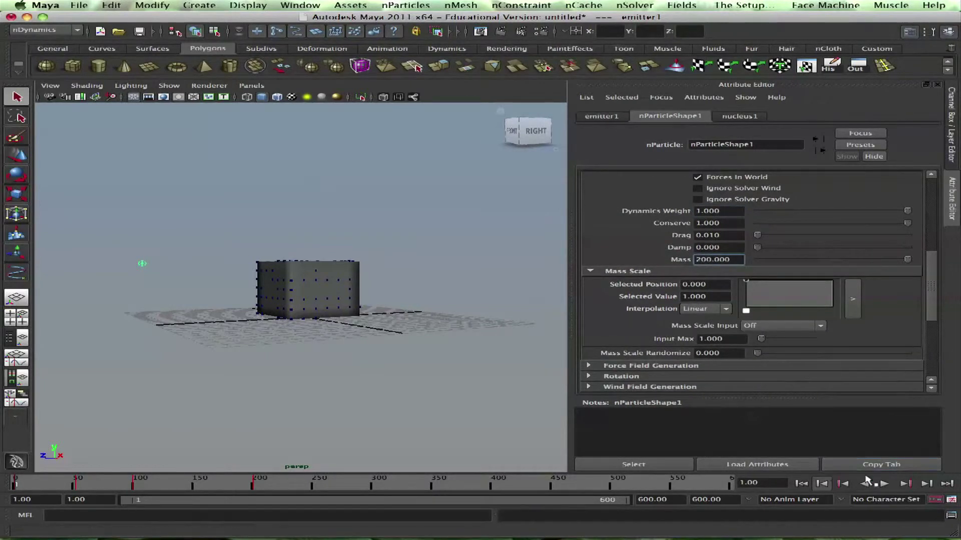
# Play the simulation, stop it to inspect the torn cube from several angles, and rewind to the start
pyautogui.click(884, 484)
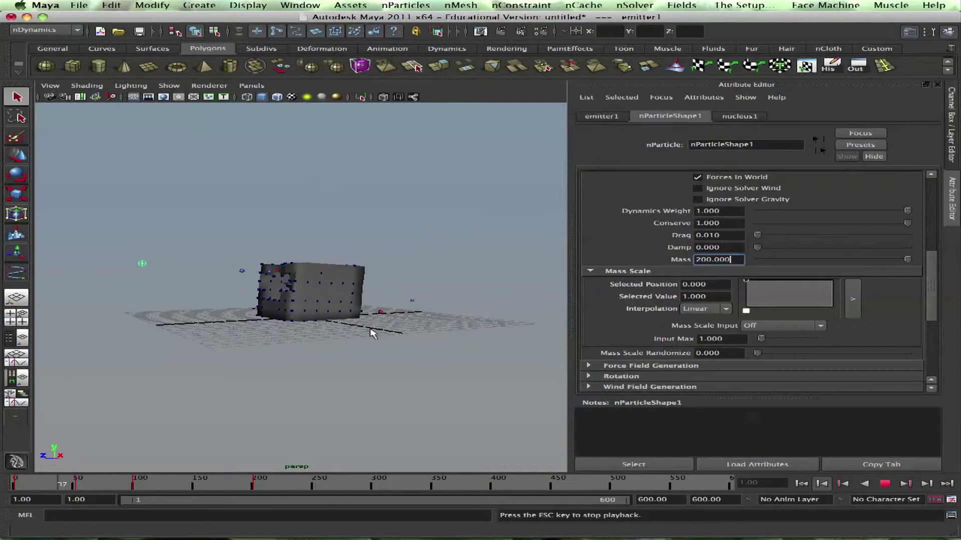
pyautogui.keyDown('alt'); pyautogui.moveTo(370, 329); pyautogui.dragTo(465, 367); pyautogui.keyUp('alt')
pyautogui.press('Escape')
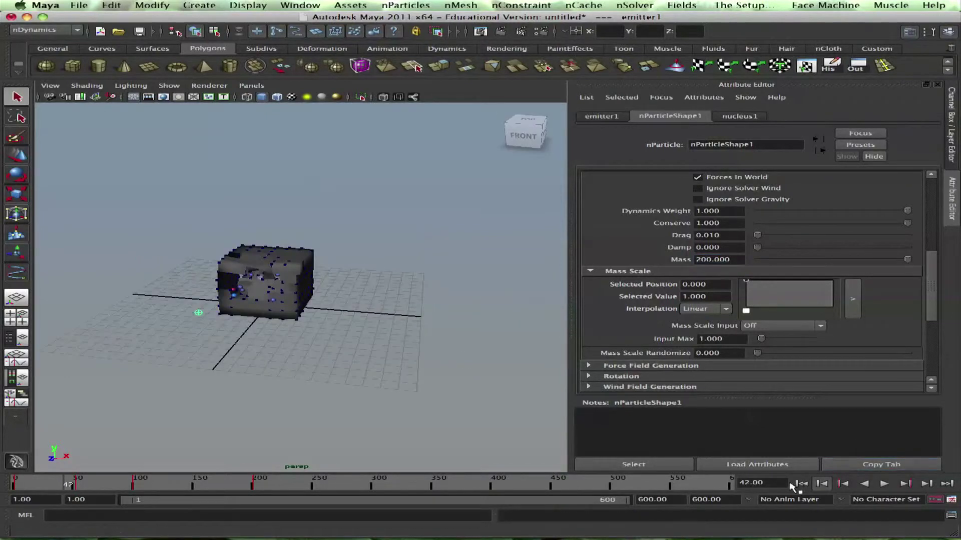
pyautogui.click(216, 238)
pyautogui.keyDown('alt'); pyautogui.moveTo(217, 238); pyautogui.dragTo(309, 246); pyautogui.keyUp('alt')
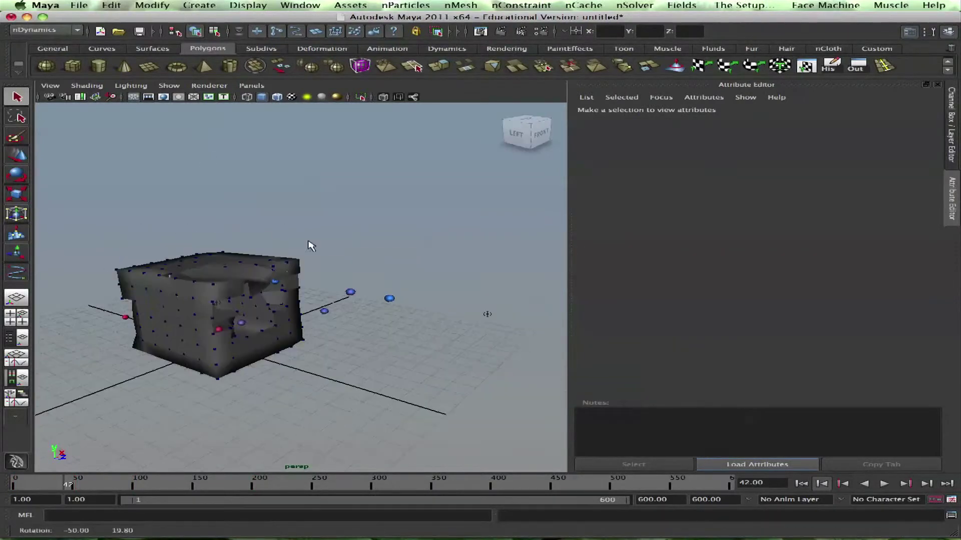
pyautogui.hotkey('alt', 'shift', 'v')
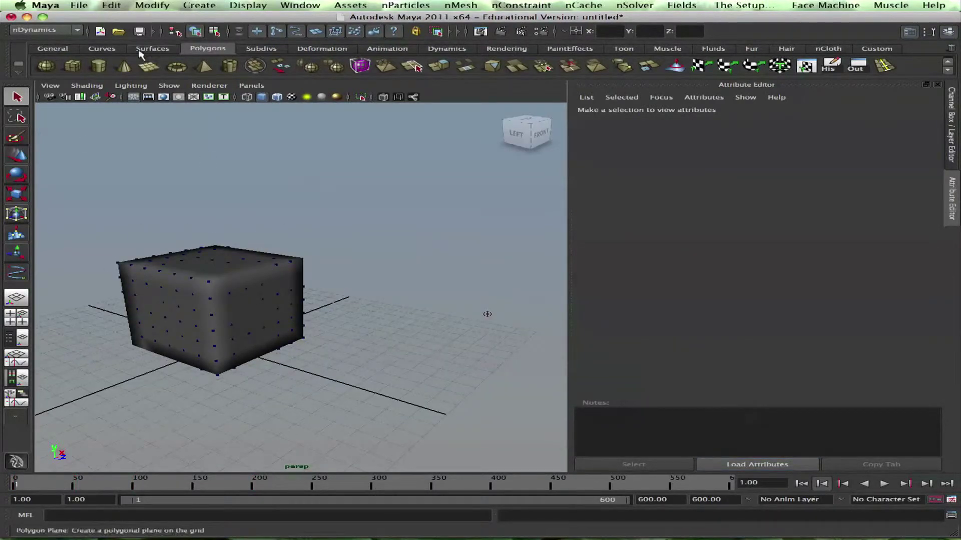
# Create a polygon cube inside the cloth cube, scale it up uniformly, and raise it about 3.1 cm
pyautogui.click(78, 68)
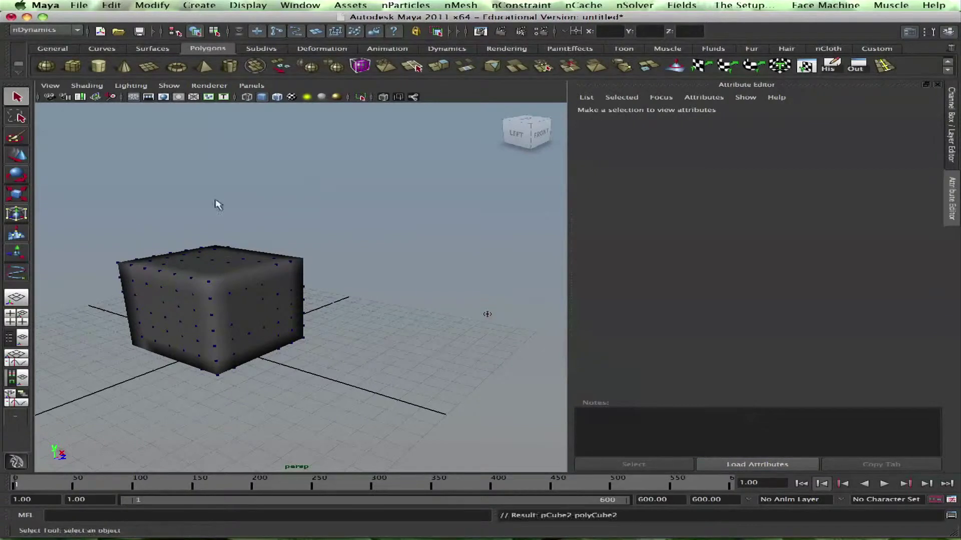
pyautogui.keyDown('alt'); pyautogui.moveTo(265, 320); pyautogui.dragTo(315, 249); pyautogui.keyUp('alt')
pyautogui.press('e')
pyautogui.press('r')
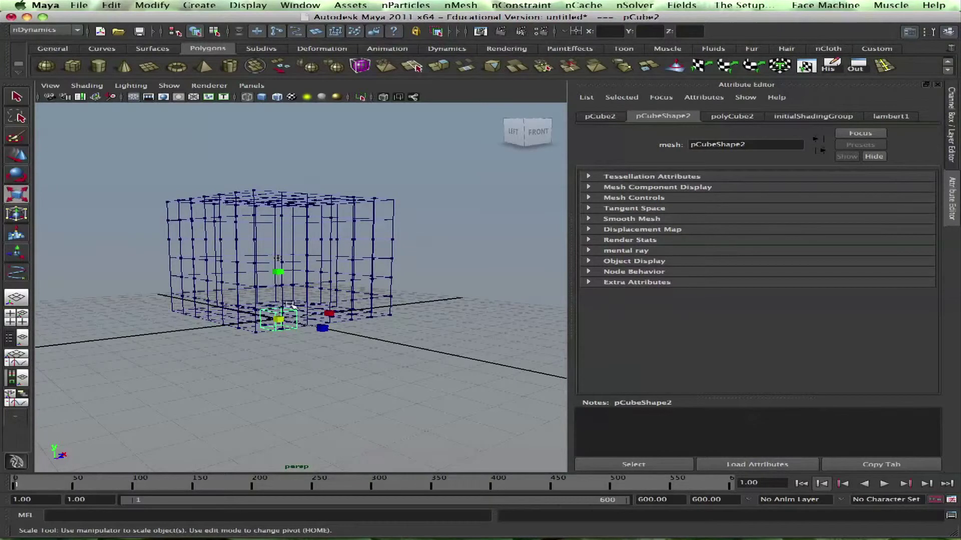
pyautogui.keyDown('alt'); pyautogui.moveTo(316, 290); pyautogui.dragTo(380, 287); pyautogui.keyUp('alt')
pyautogui.press('w')
pyautogui.moveTo(257, 284); pyautogui.dragTo(258, 219)
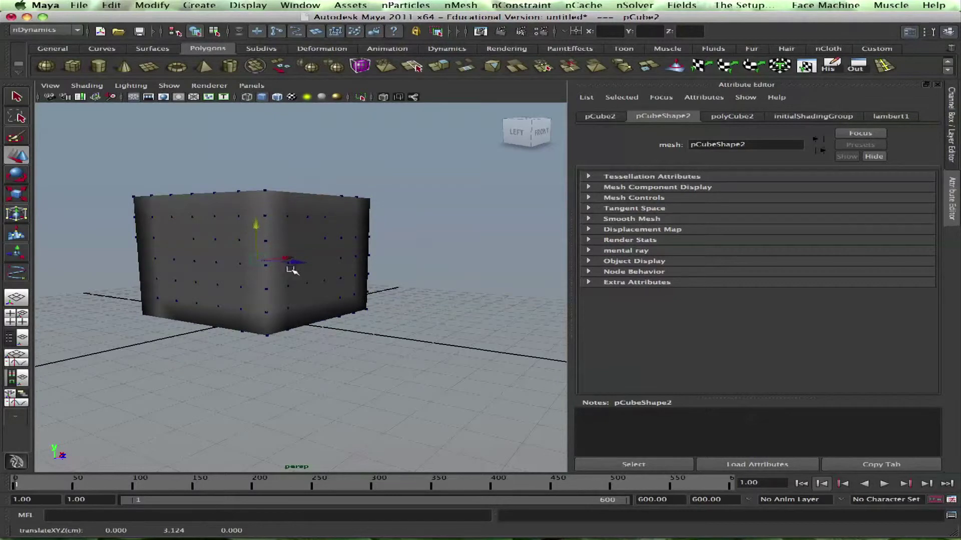
# Check the inner cube's fit in wireframe display and delete that cube
pyautogui.press('4')
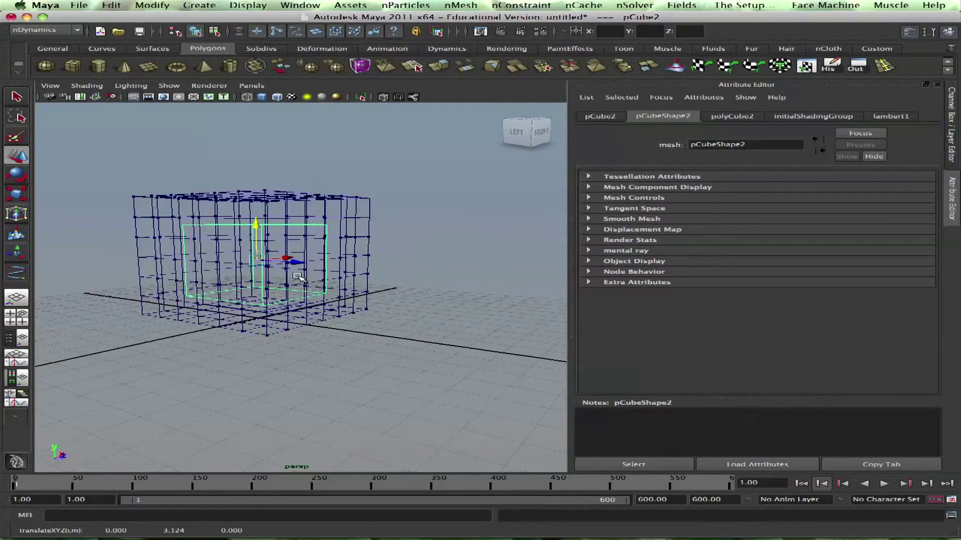
pyautogui.keyDown('alt'); pyautogui.moveTo(303, 289); pyautogui.dragTo(338, 275); pyautogui.keyUp('alt')
pyautogui.press('r')
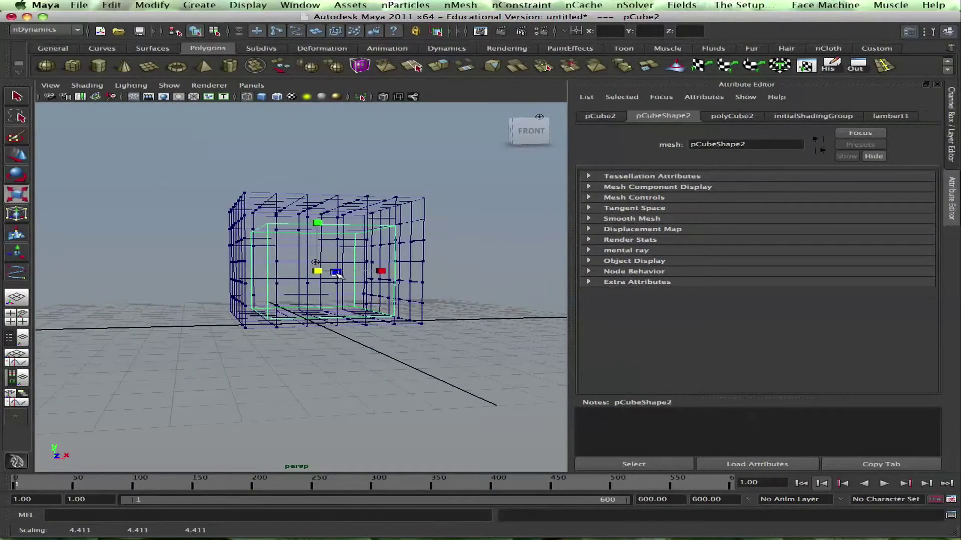
pyautogui.click(329, 281)
pyautogui.keyDown('alt'); pyautogui.moveTo(240, 294); pyautogui.dragTo(275, 248); pyautogui.keyUp('alt')
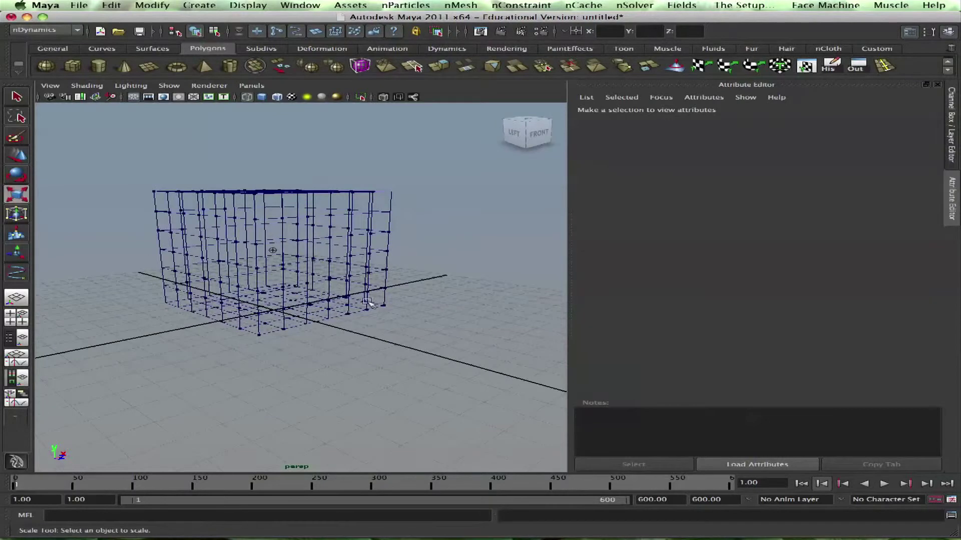
# Restore the shaded display and open the Outliner with nothing selected
pyautogui.scroll(-5, 281, 242)
pyautogui.press('5')
pyautogui.keyDown('alt'); pyautogui.moveTo(339, 248); pyautogui.dragTo(415, 278); pyautogui.keyUp('alt')
pyautogui.click(403, 290)
pyautogui.click(336, 200)
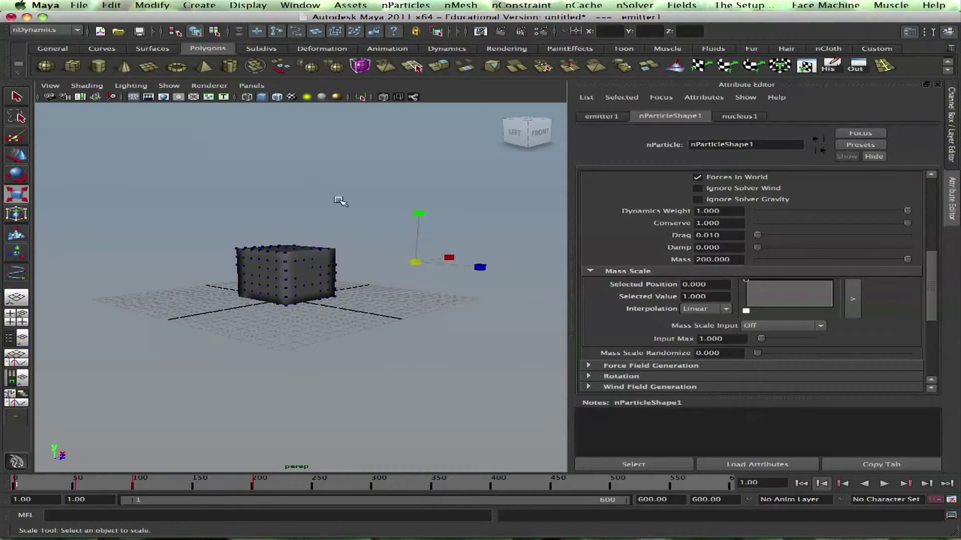
pyautogui.click(856, 66)
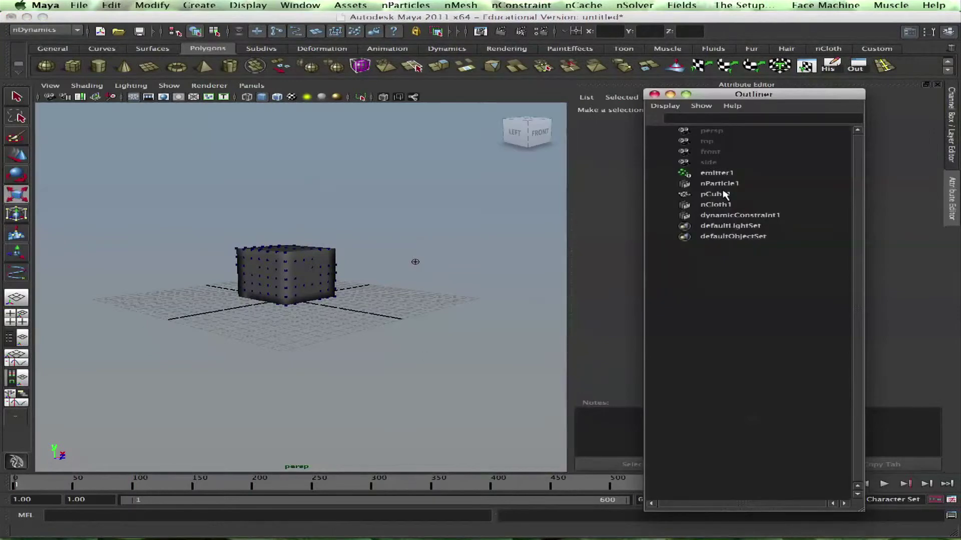
# Create a second nParticle emitter in the scene
pyautogui.click(716, 174)
pyautogui.click(406, 5)
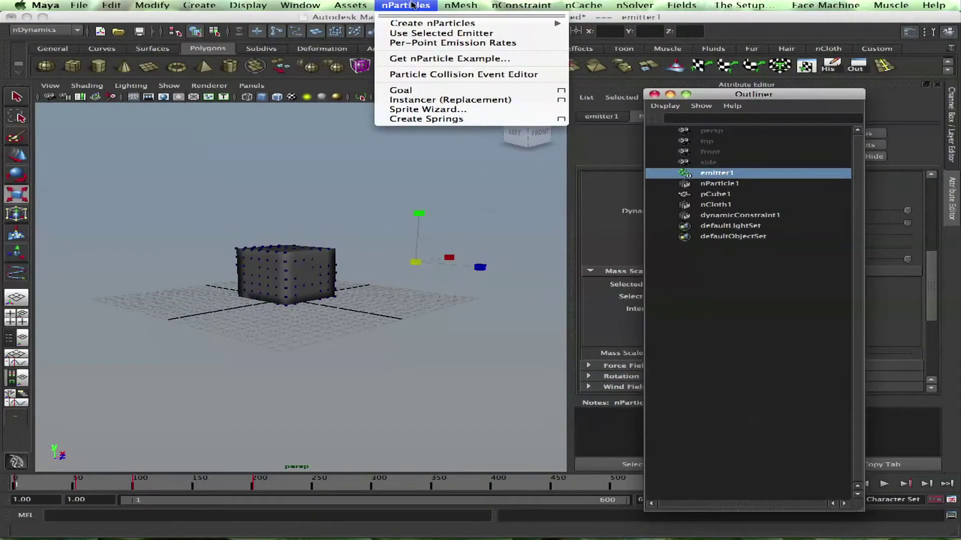
pyautogui.moveTo(422, 25)
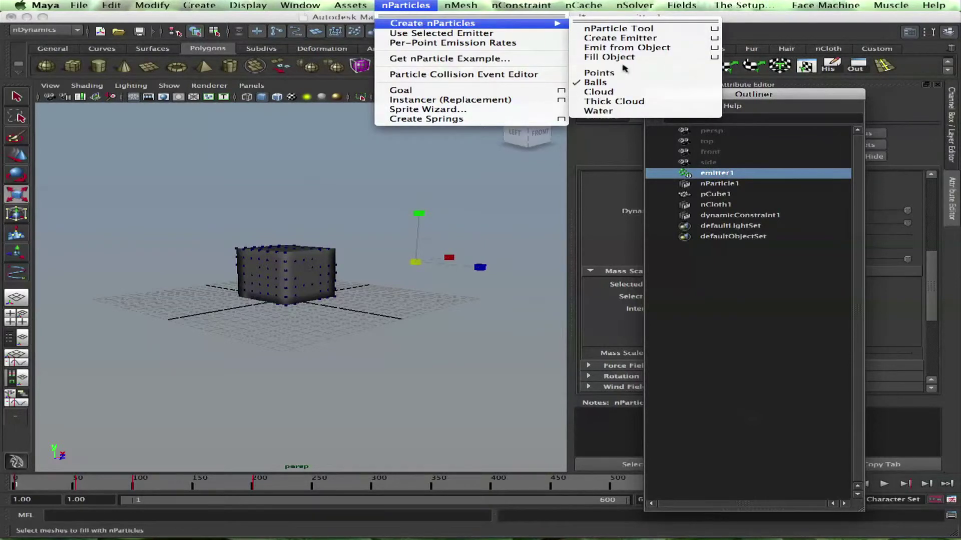
pyautogui.click(625, 38)
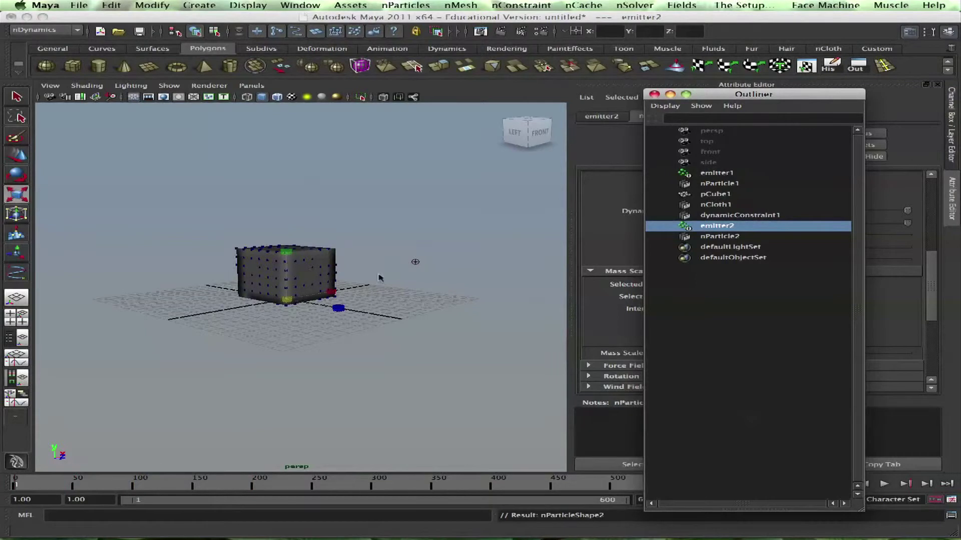
# Delete emitter2 from the scene and select nParticle2
pyautogui.press('w')
pyautogui.click(500, 269)
pyautogui.click(695, 227)
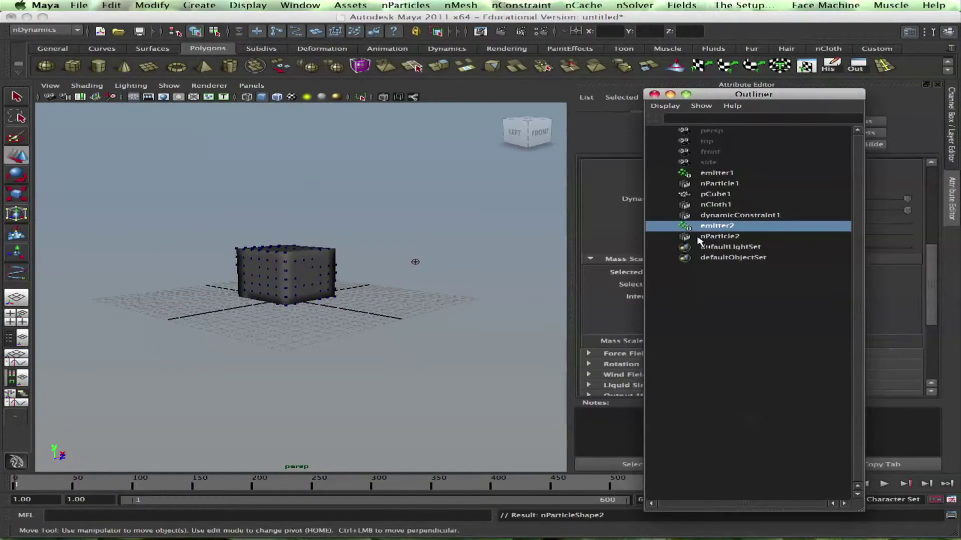
pyautogui.press('Delete')
pyautogui.click(703, 226)
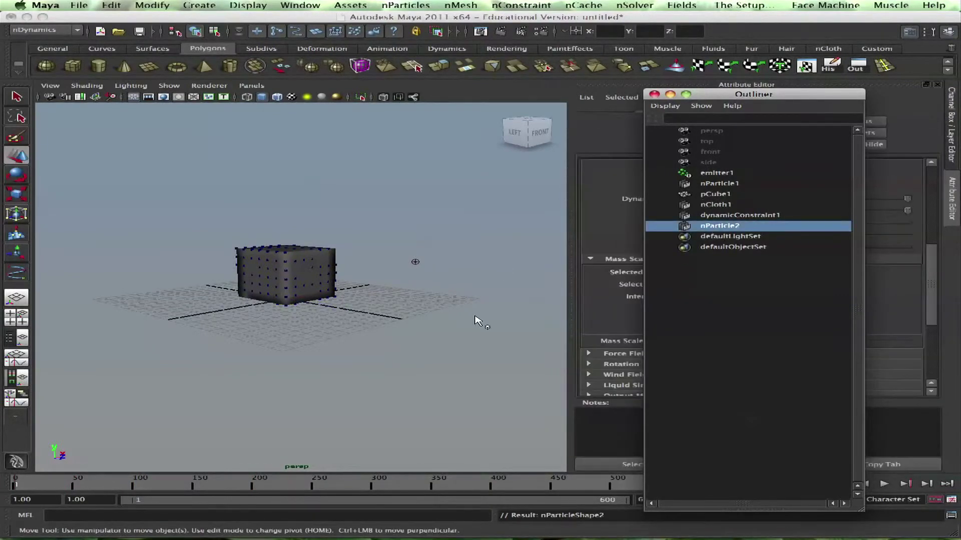
# Link nParticle2 to emitter1 in the Dynamic Relationships Editor, using the Emitters selection mode
pyautogui.click(300, 5)
pyautogui.moveTo(315, 45)
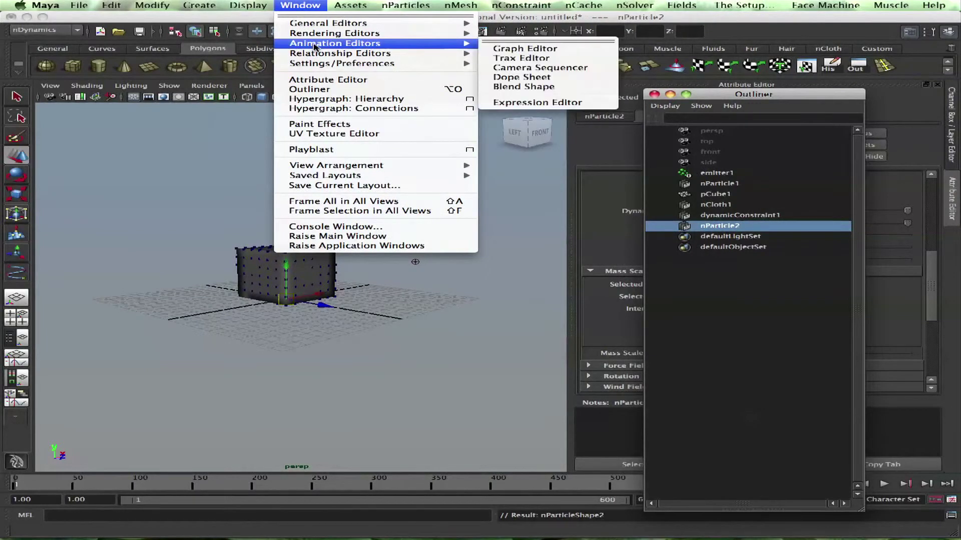
pyautogui.click(538, 146)
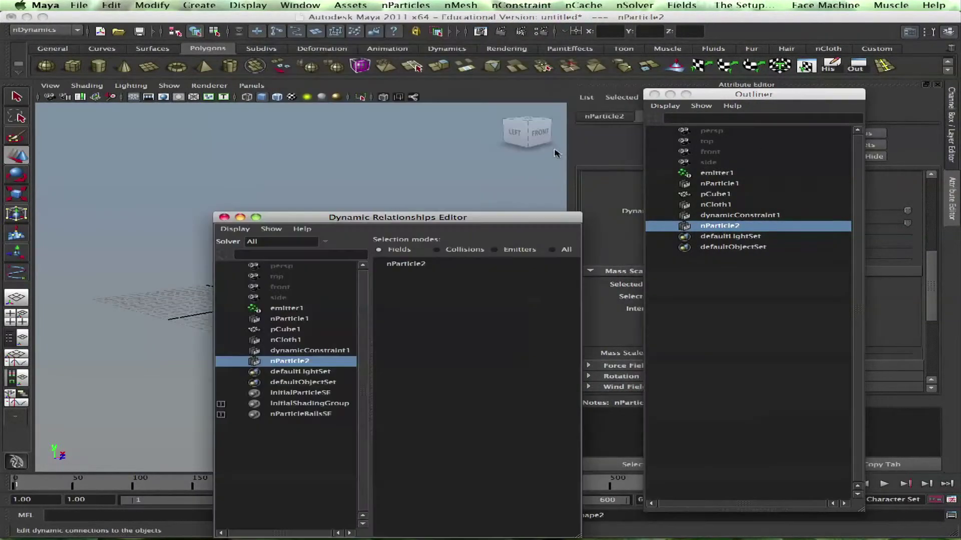
pyautogui.moveTo(384, 218); pyautogui.dragTo(334, 62)
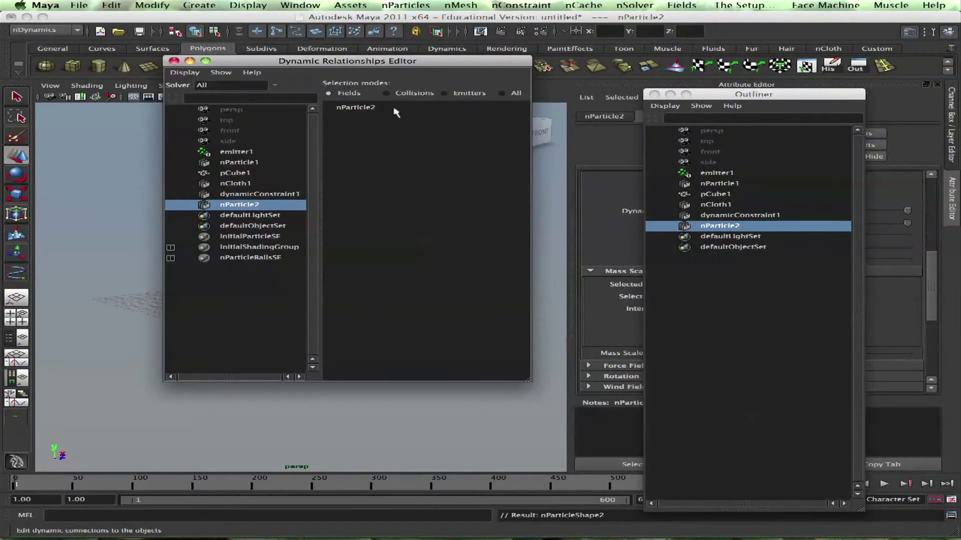
pyautogui.click(469, 95)
pyautogui.click(373, 118)
# Compare the emitter connections of nParticle1 and nParticle2 in the Dynamic Relationships Editor
pyautogui.moveTo(343, 60); pyautogui.dragTo(392, 177)
pyautogui.click(285, 280)
pyautogui.click(296, 321)
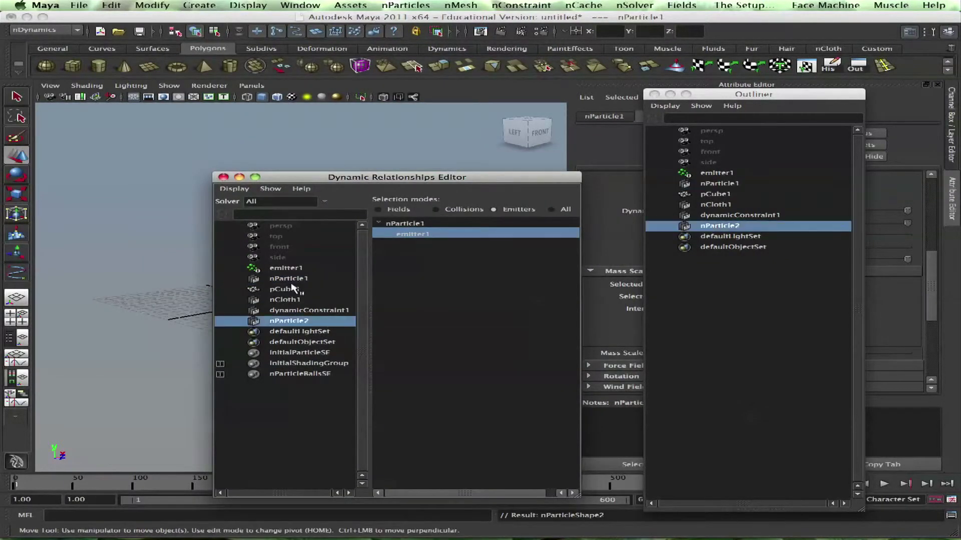
pyautogui.click(297, 281)
pyautogui.click(300, 319)
pyautogui.moveTo(289, 176); pyautogui.dragTo(164, 331)
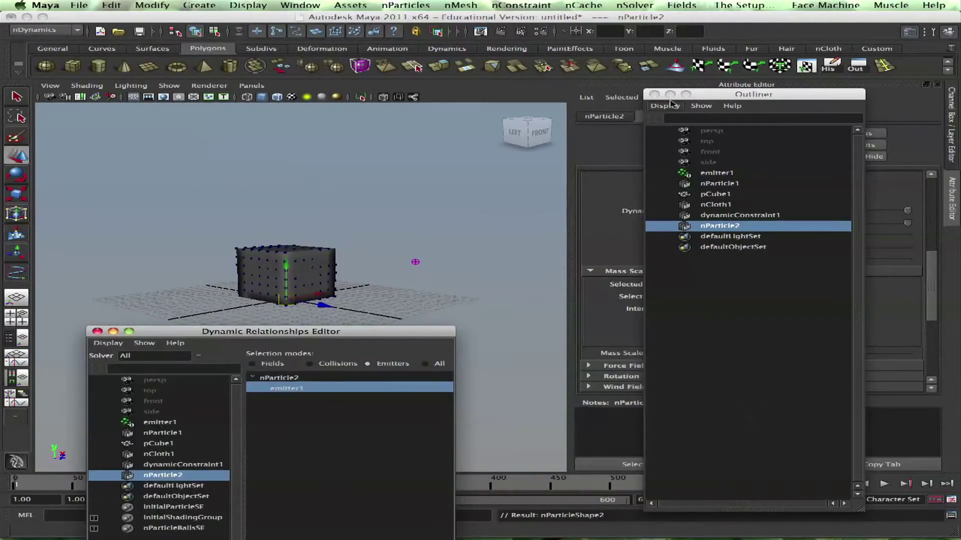
# Play the simulation briefly to check both nParticle objects emitting from emitter1, keeping the Attribute Editor uncovered
pyautogui.moveTo(670, 98); pyautogui.dragTo(724, 21)
pyautogui.click(884, 483)
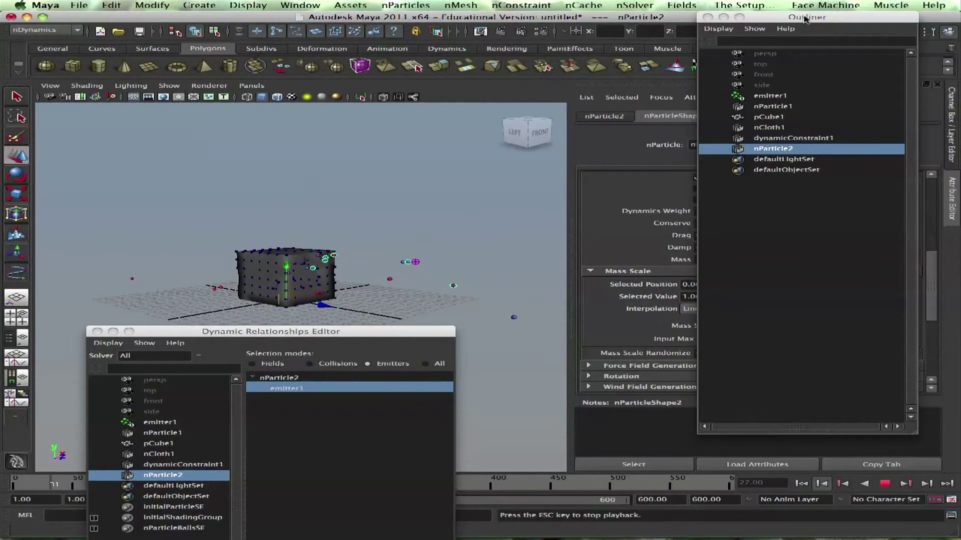
pyautogui.moveTo(804, 18); pyautogui.dragTo(177, 332)
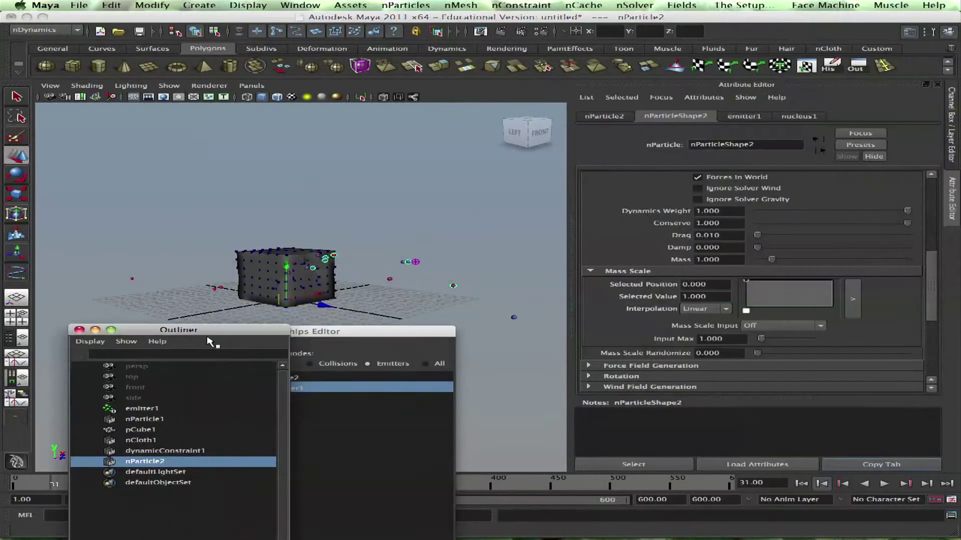
pyautogui.click(732, 119)
pyautogui.click(684, 119)
# Rename nParticle1 as Bullets
pyautogui.click(145, 419)
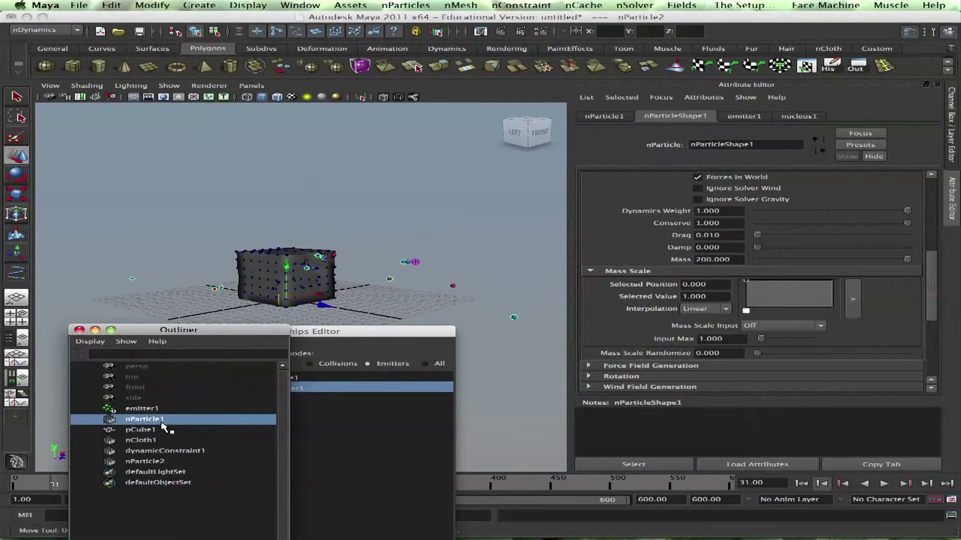
pyautogui.doubleClick(160, 419)
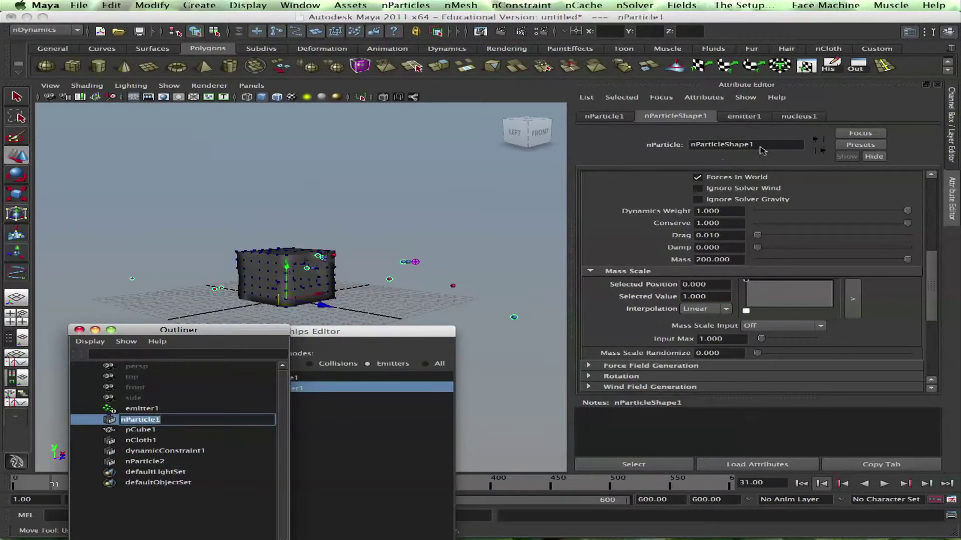
pyautogui.write('Bullets')
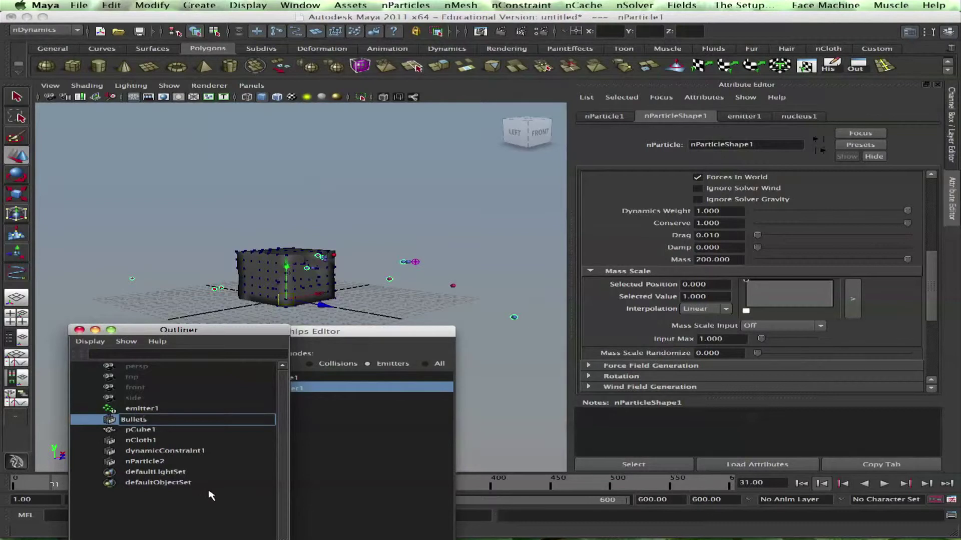
pyautogui.press('Return')
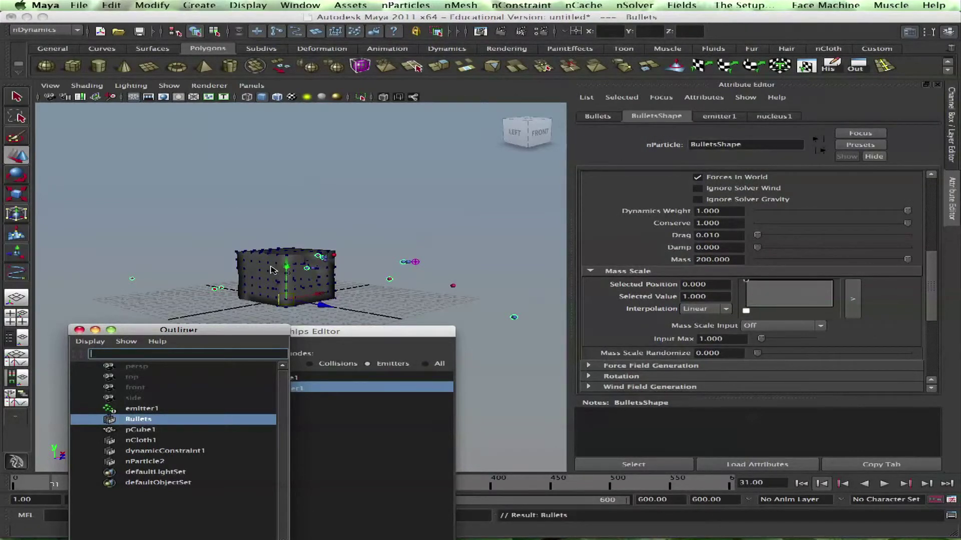
# Play the simulation from the start to check the particle impacts, and return to frame 1
pyautogui.click(801, 483)
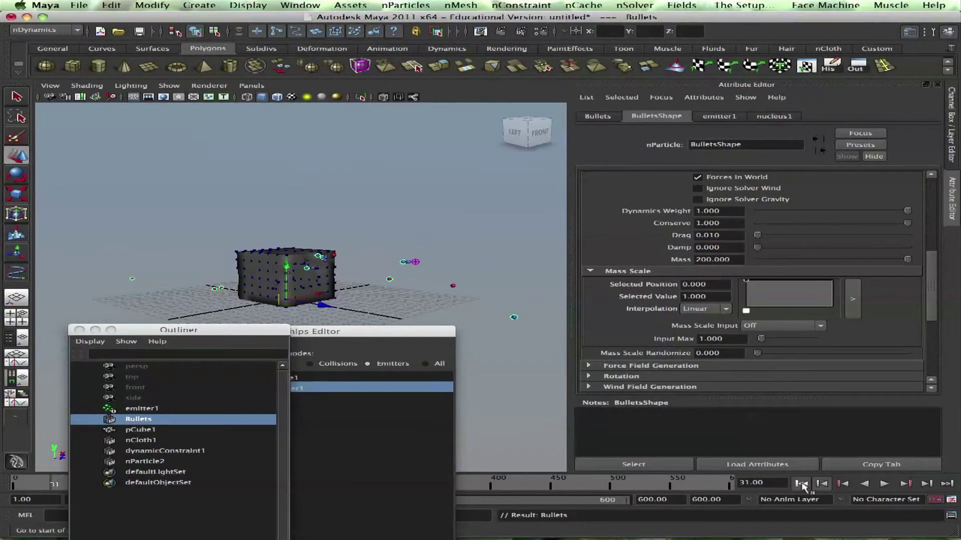
pyautogui.click(884, 484)
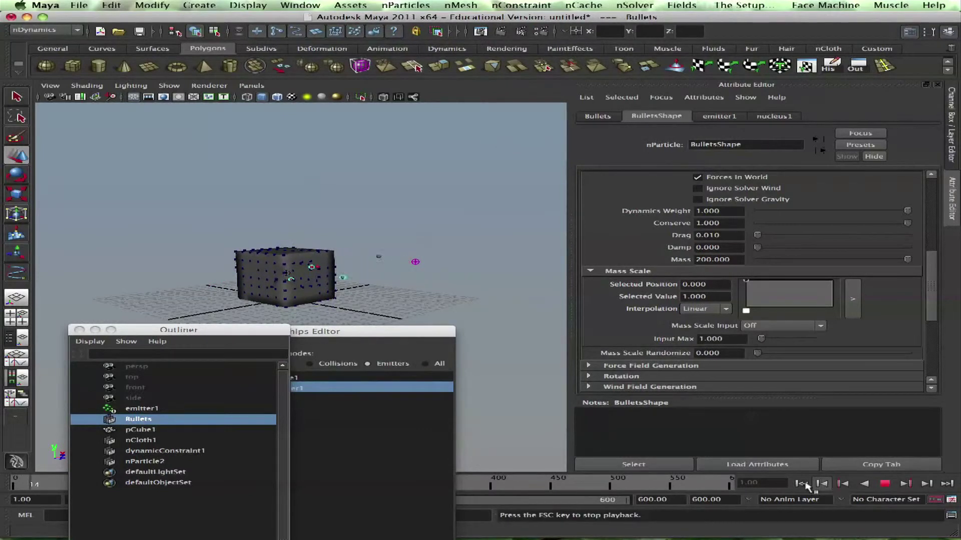
pyautogui.click(883, 483)
pyautogui.click(803, 484)
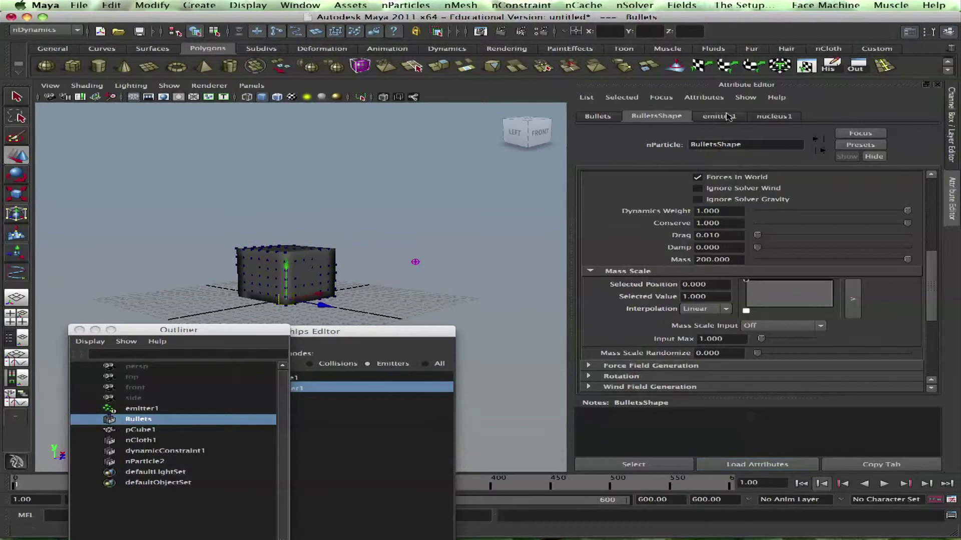
# Set the Bullets lifespan mode to Random range with a Lifespan Random of 0.6
pyautogui.click(933, 200)
pyautogui.click(728, 209)
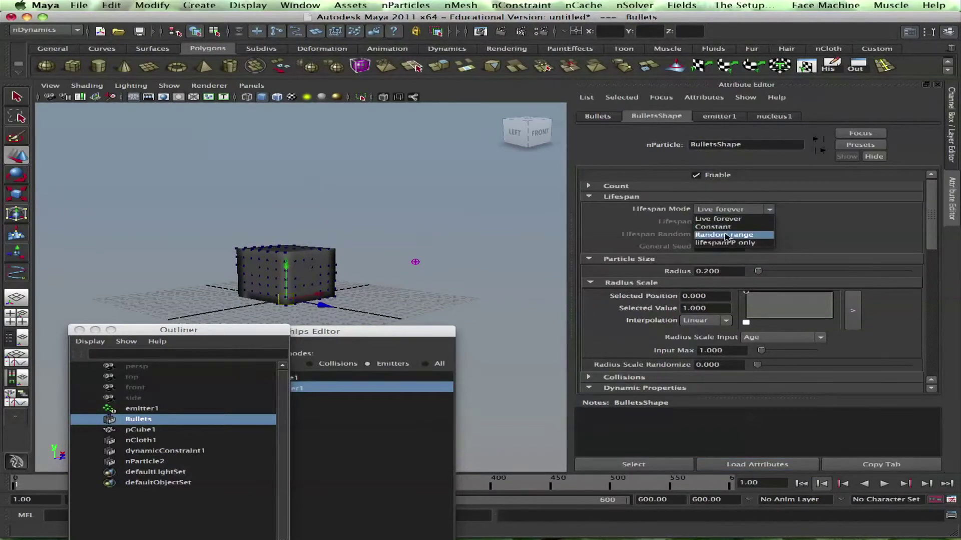
pyautogui.click(726, 235)
pyautogui.click(725, 235)
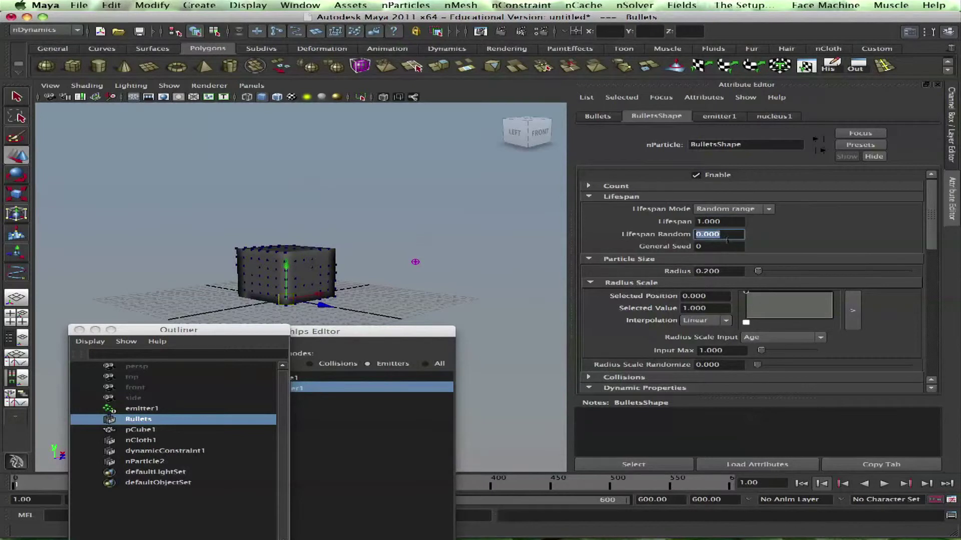
pyautogui.write('.6')
pyautogui.press('Return')
# Test the random lifespan in playback and reduce the Bullets Lifespan to 0.5 and finally 0.4
pyautogui.click(884, 484)
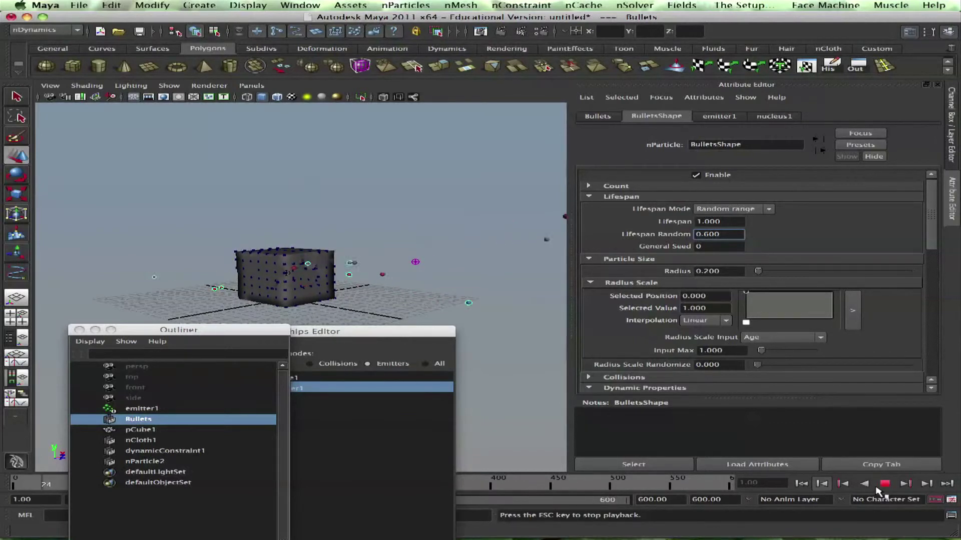
pyautogui.click(884, 483)
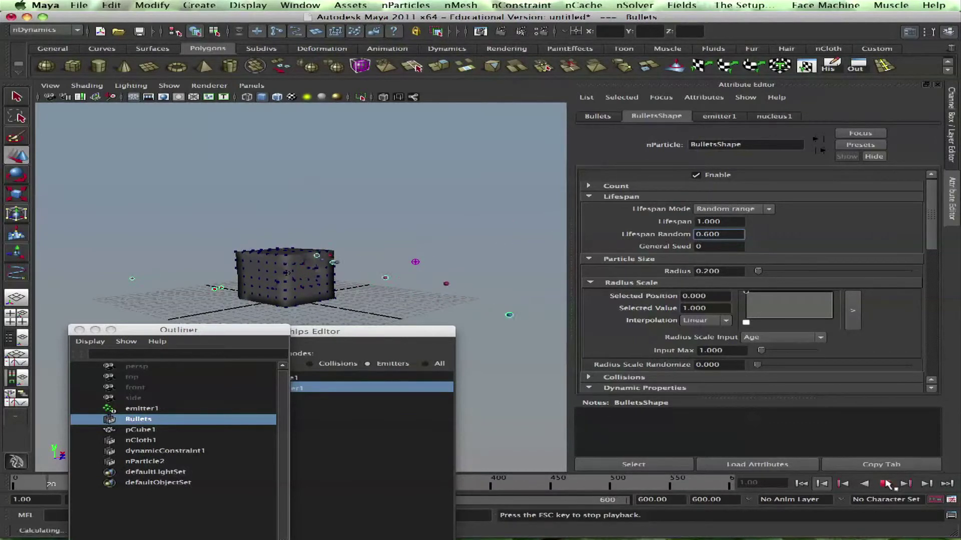
pyautogui.click(737, 223)
pyautogui.write('.5')
pyautogui.click(733, 235)
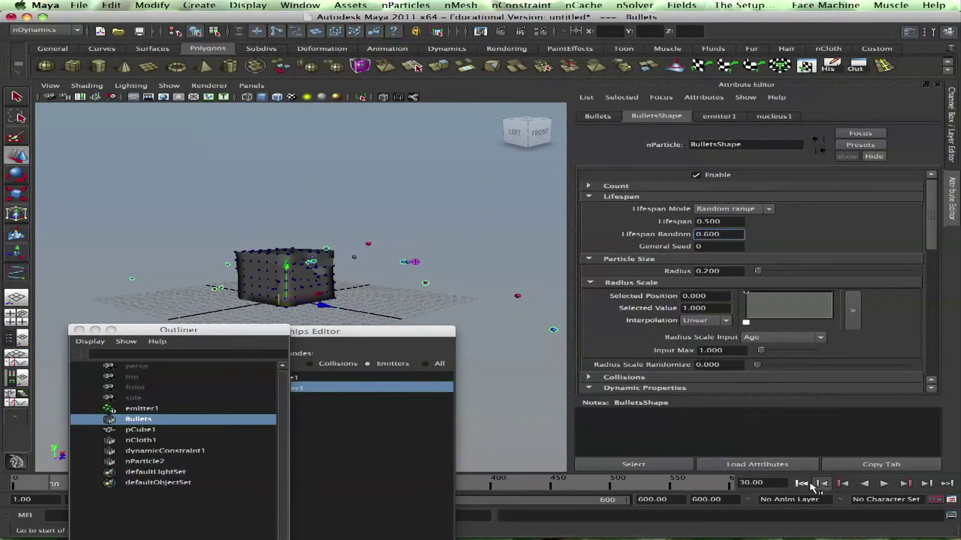
pyautogui.click(725, 223)
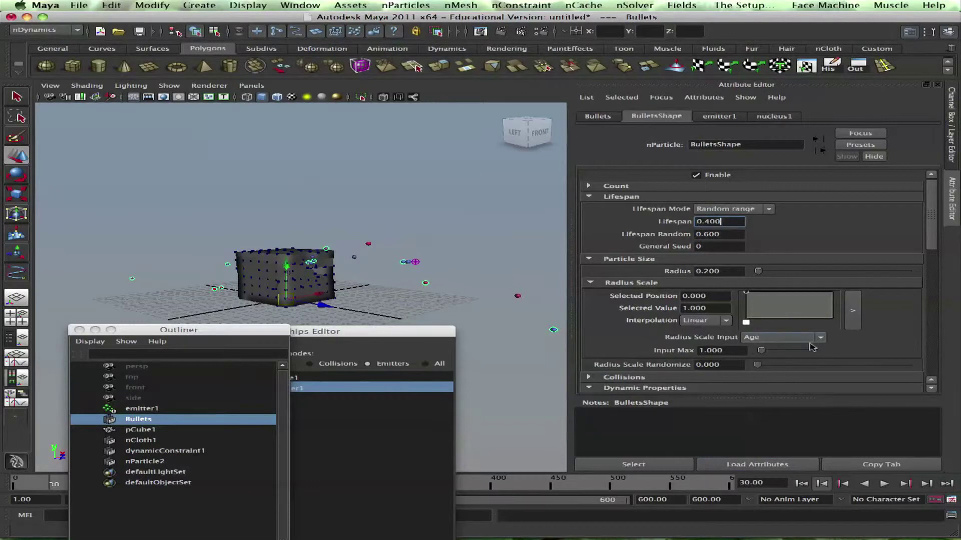
# Play the simulation to check how the shorter bullet lifespan behaves around the cube
pyautogui.click(884, 484)
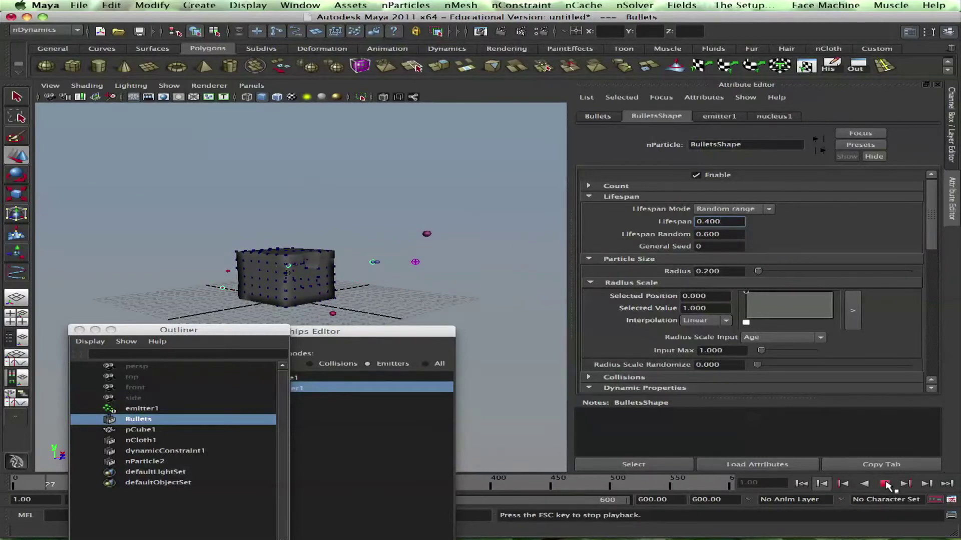
pyautogui.click(884, 484)
pyautogui.keyDown('alt'); pyautogui.moveTo(466, 244); pyautogui.dragTo(450, 232); pyautogui.keyUp('alt')
# Rename nParticle2 as sparkGen and close the Outliner and the Dynamic Relationships Editor
pyautogui.click(150, 461)
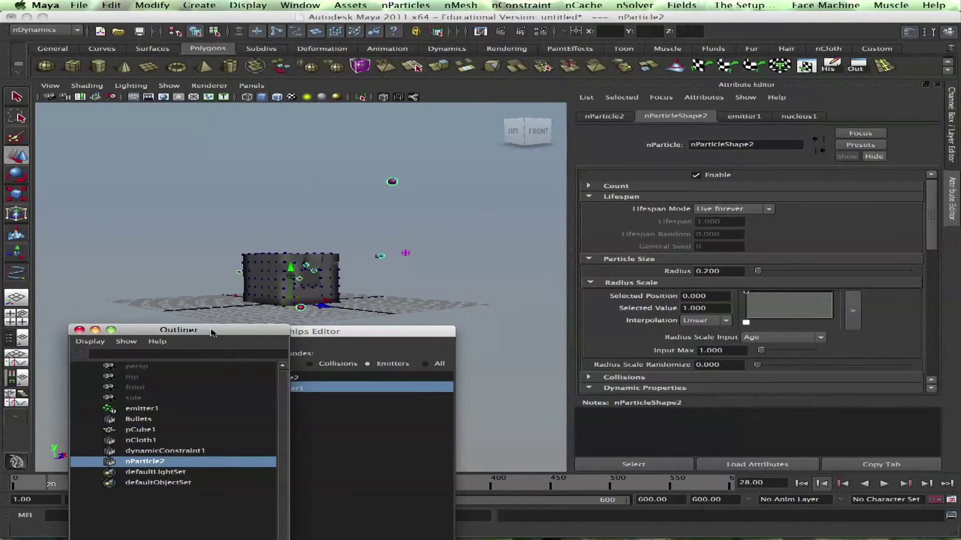
pyautogui.moveTo(212, 332); pyautogui.dragTo(637, 154)
pyautogui.doubleClick(594, 284)
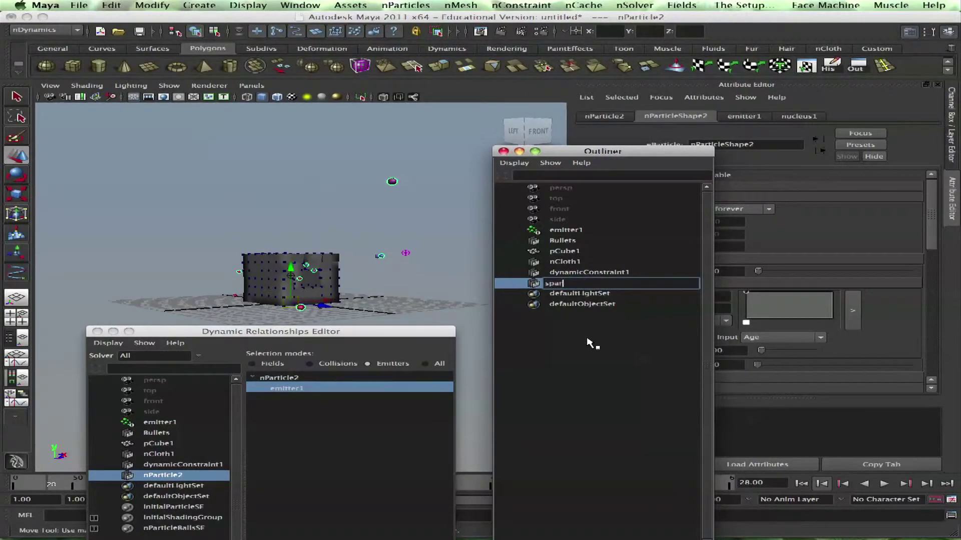
pyautogui.press('Return')
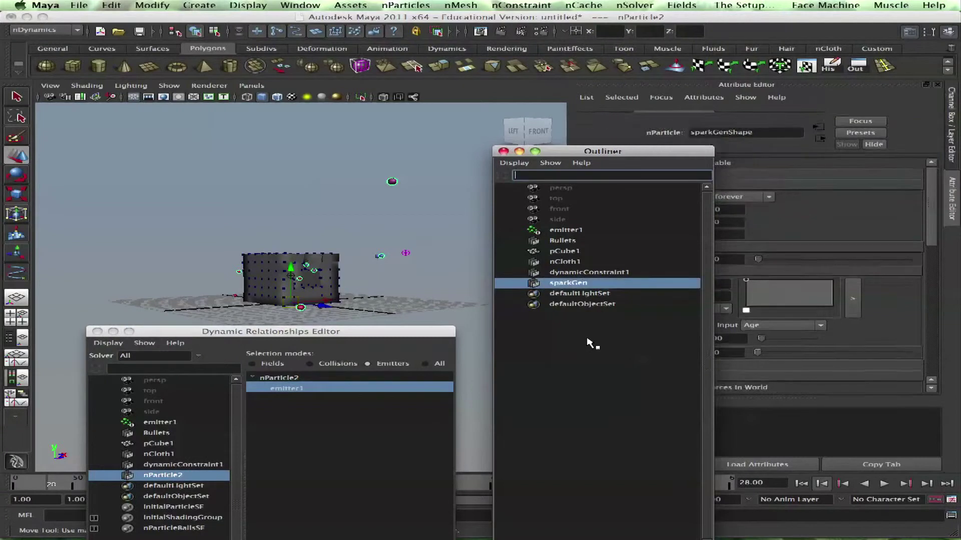
pyautogui.moveTo(496, 148); pyautogui.dragTo(484, 176)
pyautogui.click(490, 179)
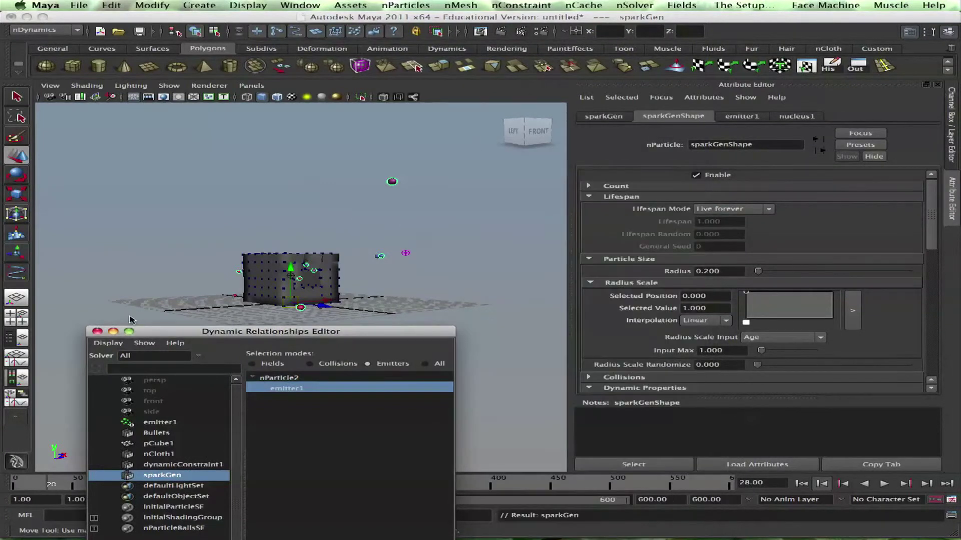
pyautogui.click(98, 332)
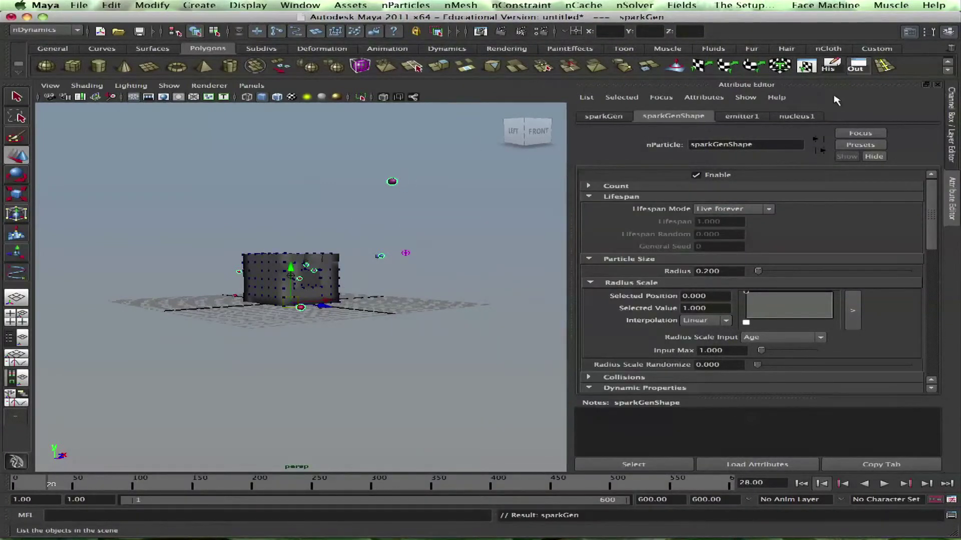
# Reopen the Outliner, select sparkGen, and play the simulation to watch its particles
pyautogui.click(856, 66)
pyautogui.click(549, 337)
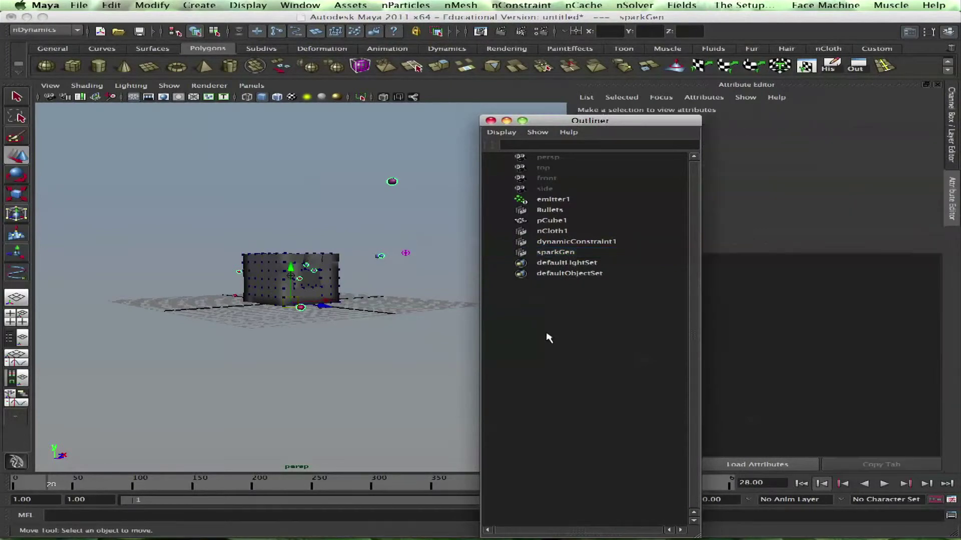
pyautogui.click(560, 252)
pyautogui.click(884, 484)
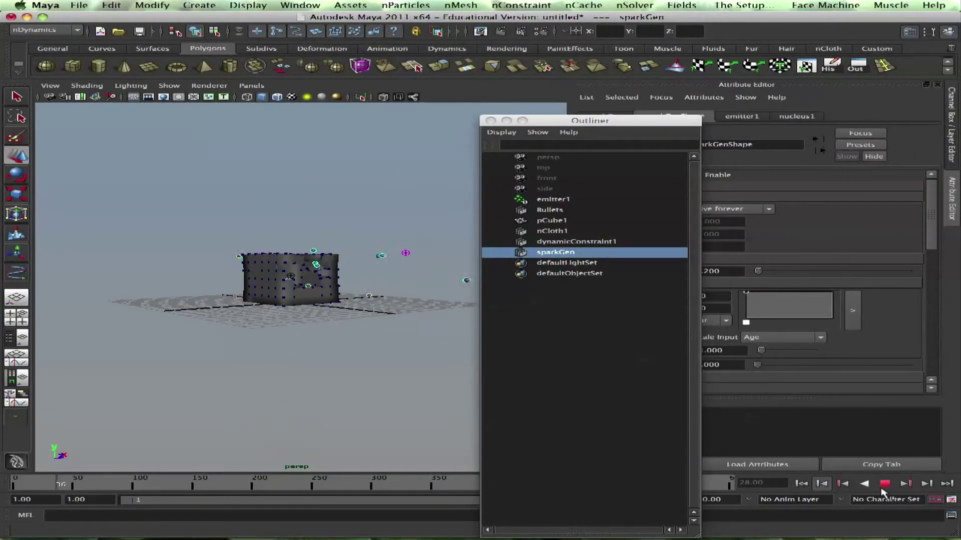
pyautogui.click(884, 484)
pyautogui.moveTo(623, 126); pyautogui.dragTo(534, 238)
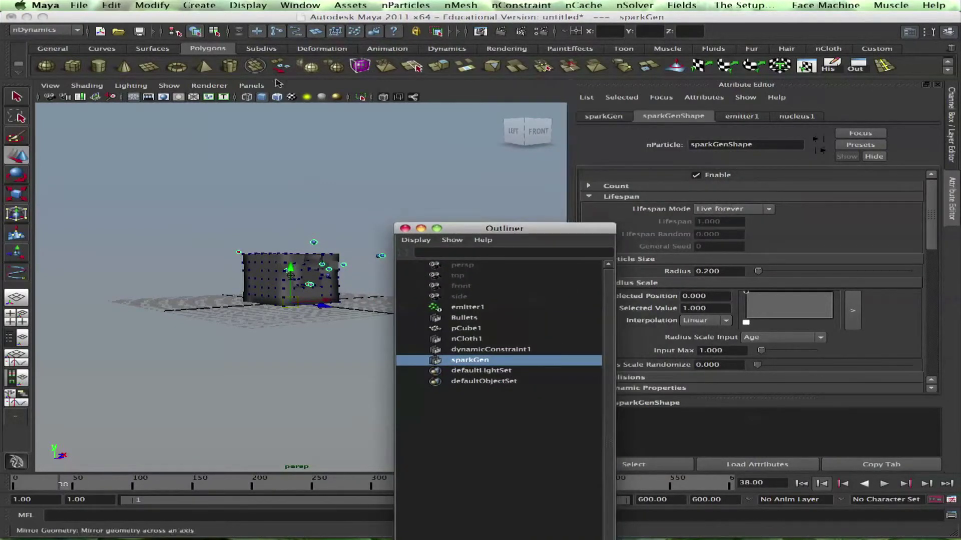
# Create a polygon ground plane under the cube, scale it uniformly to about 38, and leave it selected
pyautogui.click(149, 65)
pyautogui.press('r')
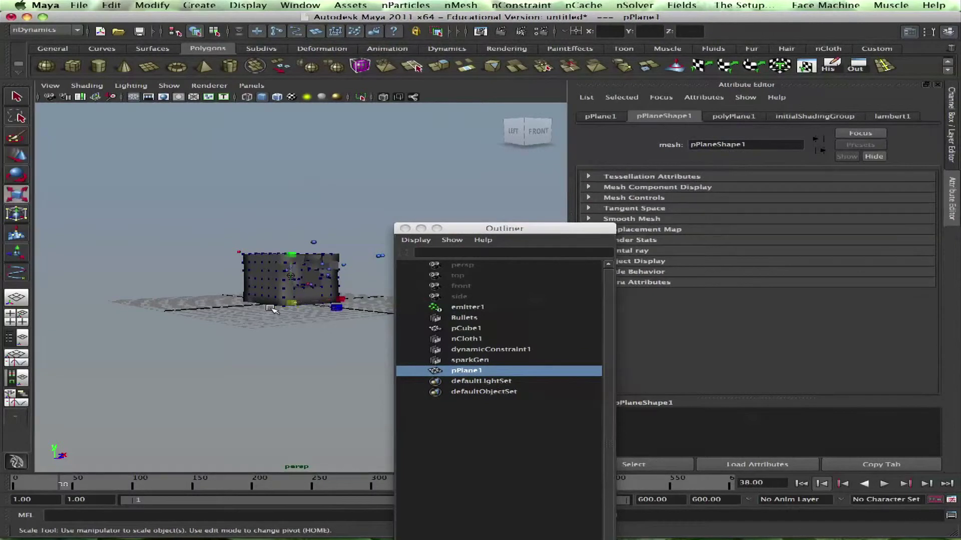
pyautogui.moveTo(290, 276); pyautogui.dragTo(547, 340)
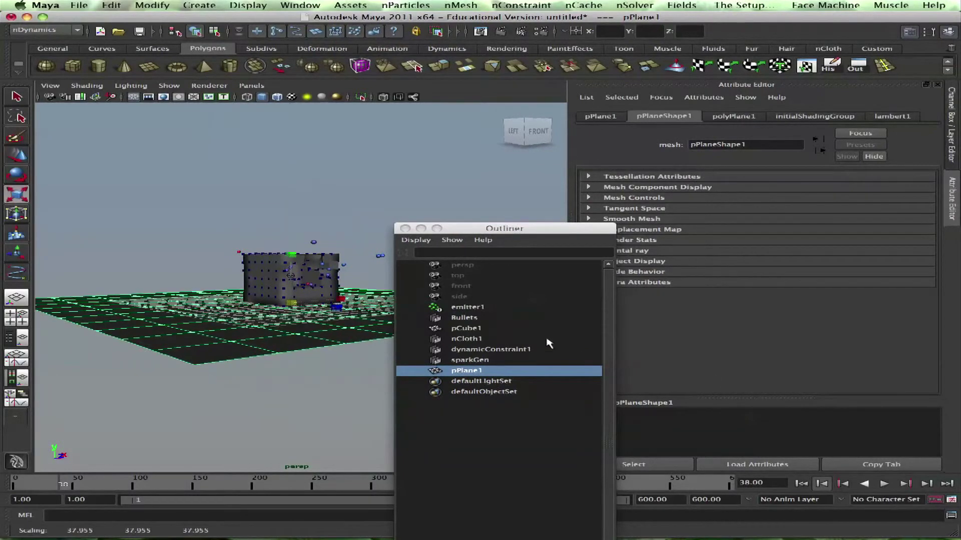
pyautogui.keyDown('alt'); pyautogui.moveTo(195, 286); pyautogui.dragTo(277, 320); pyautogui.keyUp('alt')
pyautogui.click(475, 446)
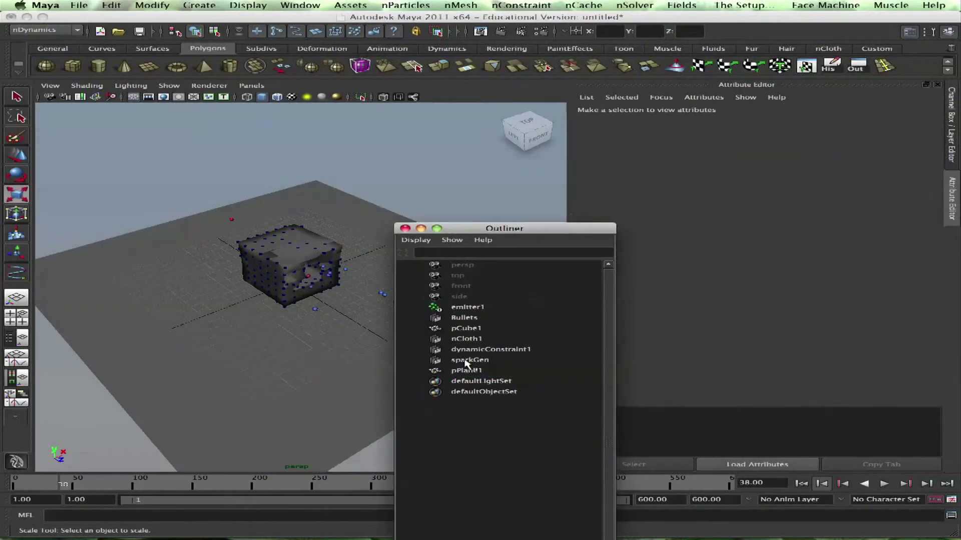
pyautogui.click(466, 370)
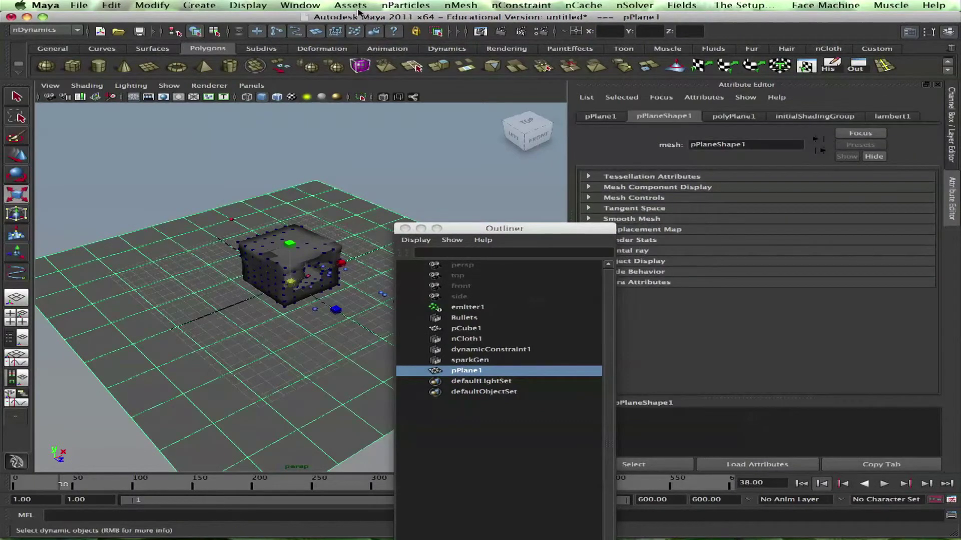
# Return to frame 1 and raise the ground plane about 0.24 along Y so it sits just beneath the cube
pyautogui.click(405, 5)
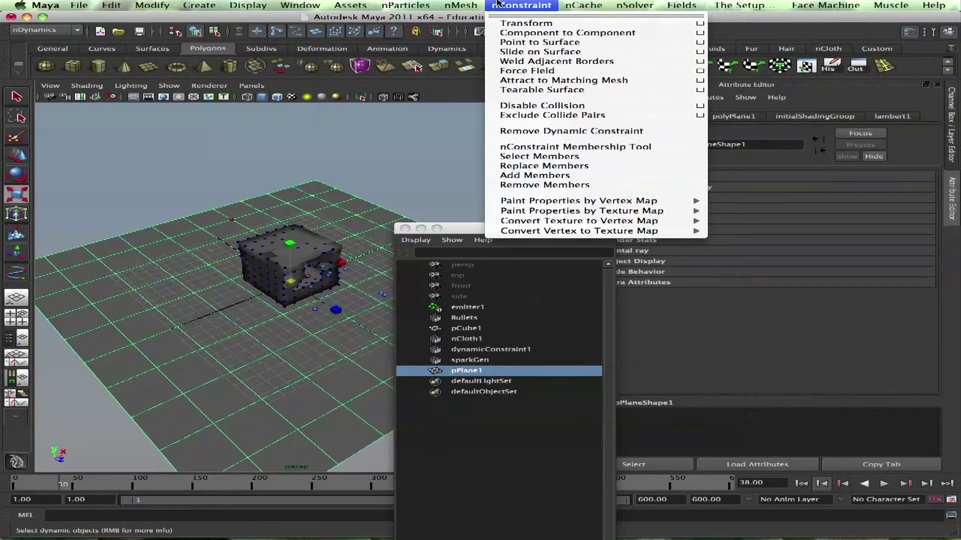
pyautogui.click(295, 170)
pyautogui.press('w')
pyautogui.keyDown('alt'); pyautogui.moveTo(274, 328); pyautogui.dragTo(285, 296); pyautogui.keyUp('alt')
pyautogui.press('space')
pyautogui.moveTo(414, 223); pyautogui.dragTo(511, 221)
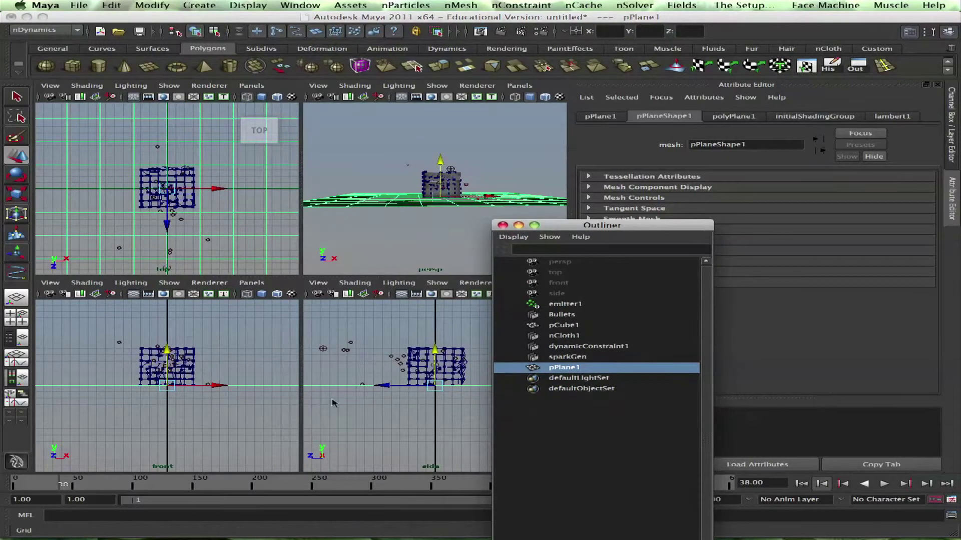
pyautogui.press('space')
pyautogui.keyDown('alt'); pyautogui.moveTo(343, 356); pyautogui.dragTo(453, 440, button='middle'); pyautogui.keyUp('alt')
pyautogui.keyDown('alt'); pyautogui.moveTo(332, 354); pyautogui.dragTo(380, 353, button='right'); pyautogui.keyUp('alt')
pyautogui.keyDown('alt'); pyautogui.moveTo(380, 354); pyautogui.dragTo(271, 273, button='middle'); pyautogui.keyUp('alt')
pyautogui.click(801, 484)
pyautogui.scroll(2, 371, 340)
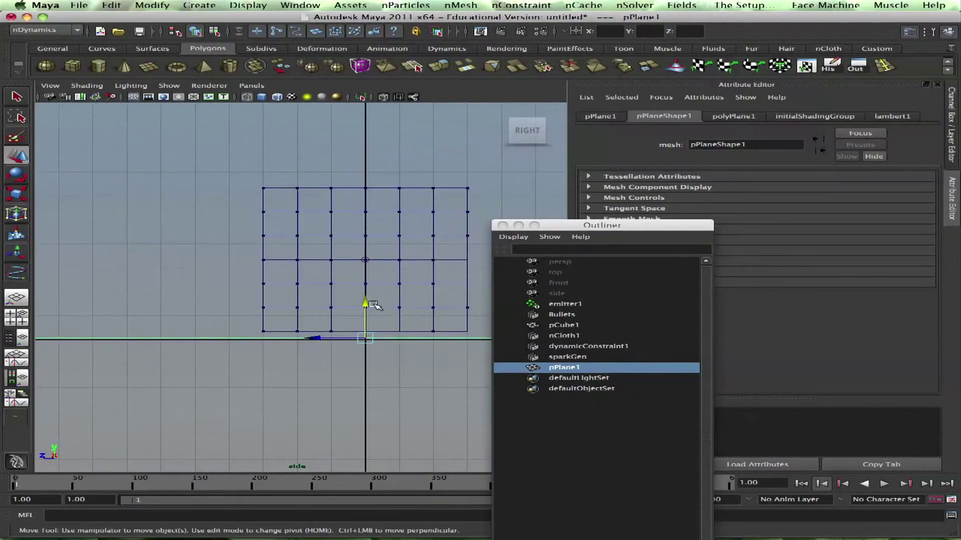
pyautogui.moveTo(375, 305); pyautogui.dragTo(369, 299)
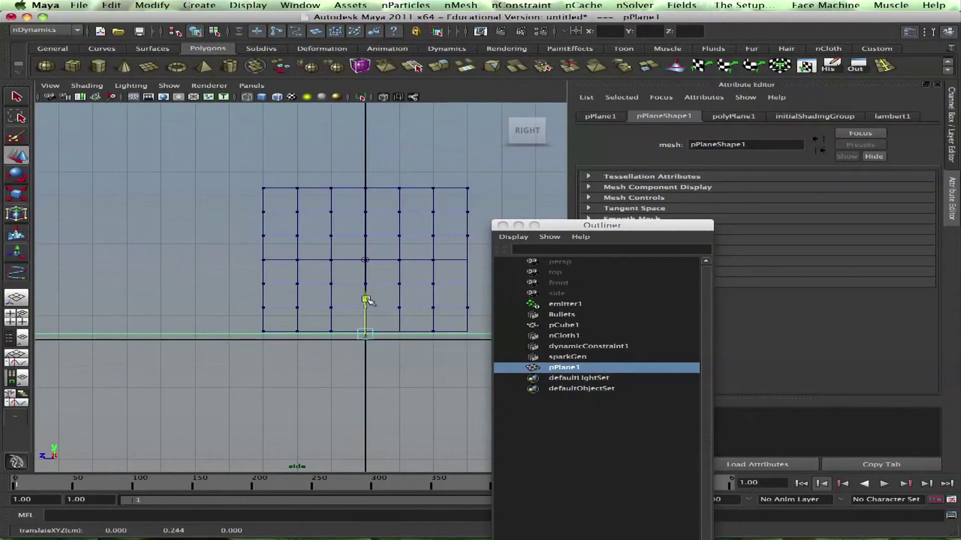
# Check the gravity and ground plane attributes of the nucleus1 solver attached to sparkGen
pyautogui.click(893, 115)
pyautogui.click(567, 356)
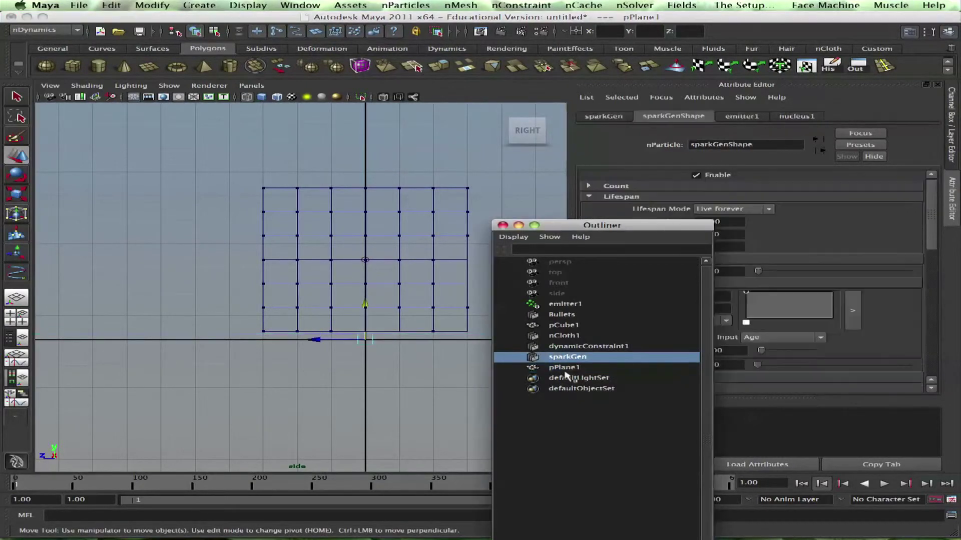
pyautogui.click(564, 368)
pyautogui.click(567, 357)
pyautogui.click(796, 116)
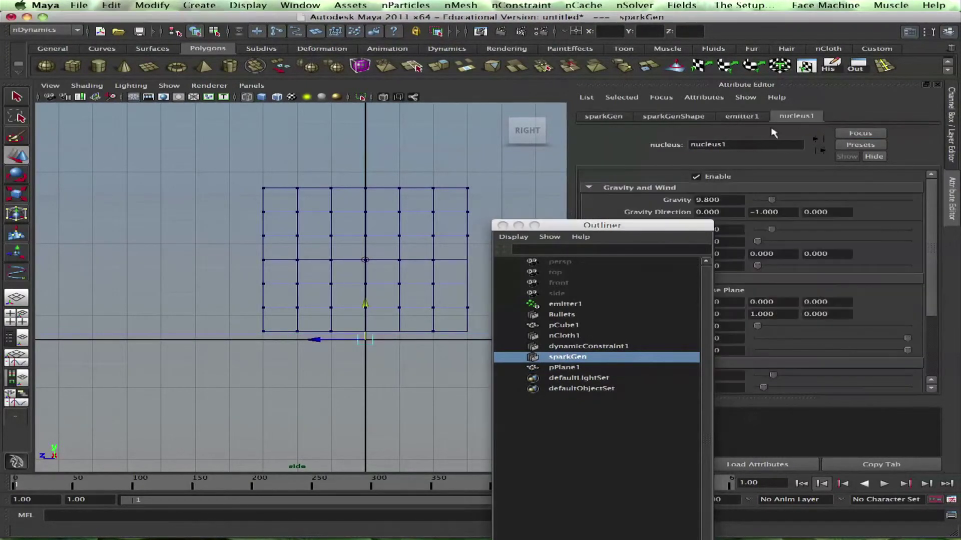
pyautogui.moveTo(600, 225); pyautogui.dragTo(692, 124)
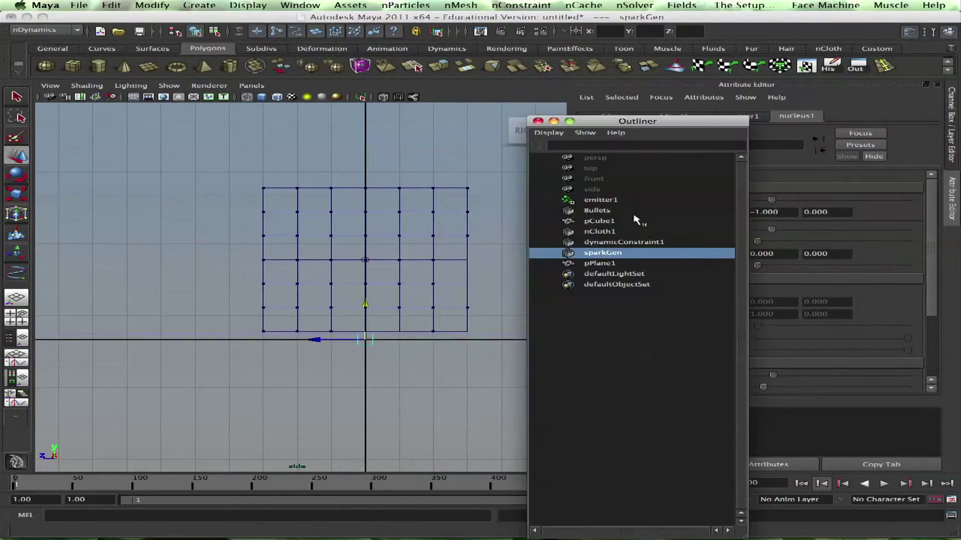
# Select the ground plane in the perspective view and make it a passive collider
pyautogui.click(213, 221)
pyautogui.press('space')
pyautogui.press('space')
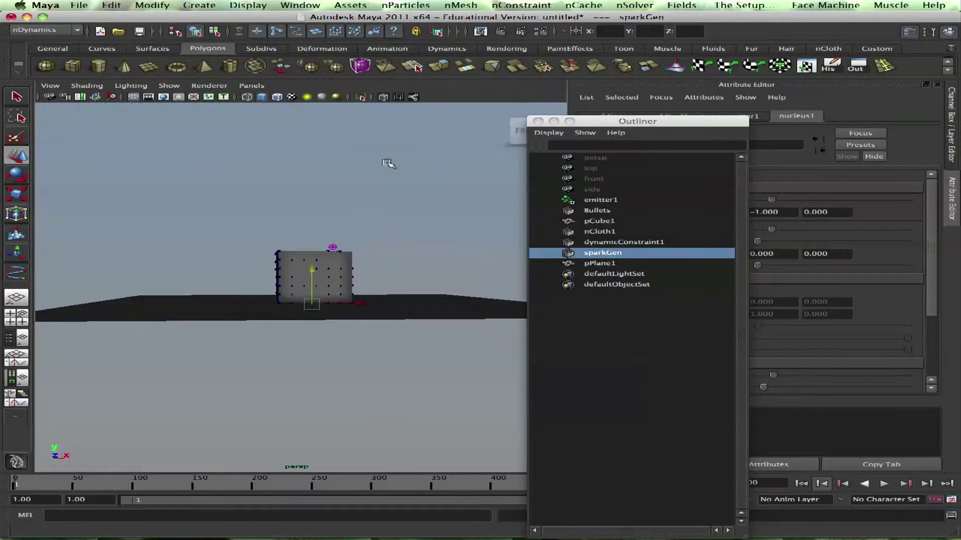
pyautogui.keyDown('alt'); pyautogui.moveTo(359, 197); pyautogui.dragTo(381, 223); pyautogui.keyUp('alt')
pyautogui.click(382, 223)
pyautogui.click(420, 5)
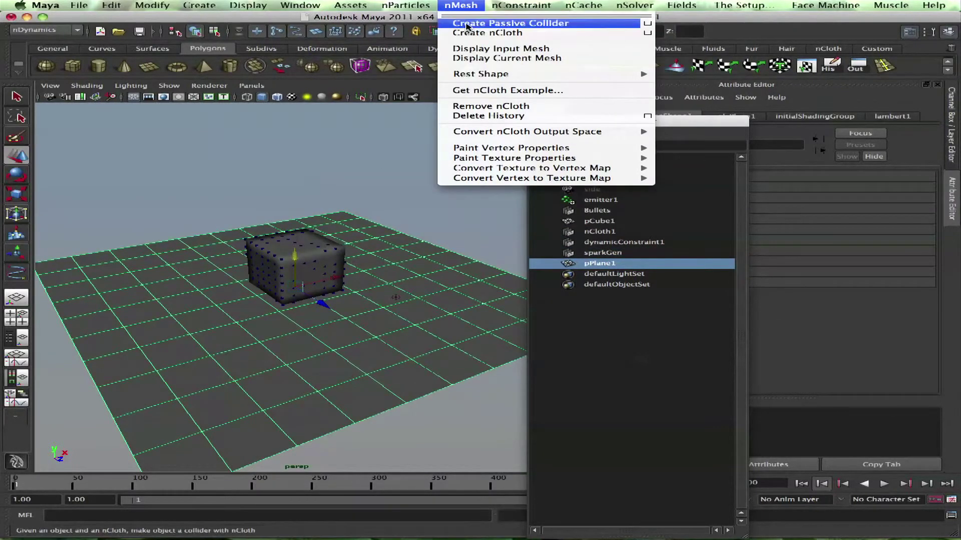
pyautogui.click(468, 24)
# Select the ground plane, play the simulation briefly to check the new collider, and rewind to the first frame
pyautogui.click(454, 159)
pyautogui.click(330, 262)
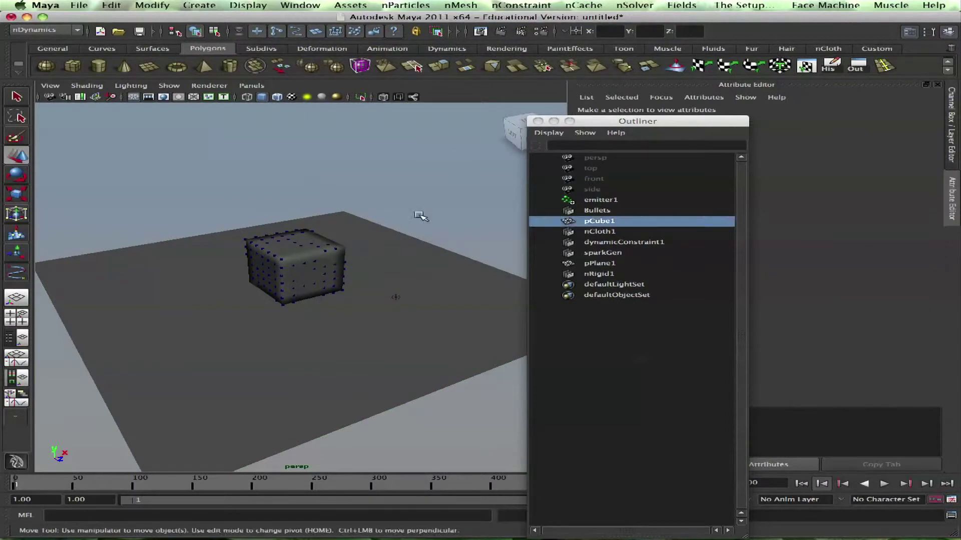
pyautogui.click(409, 244)
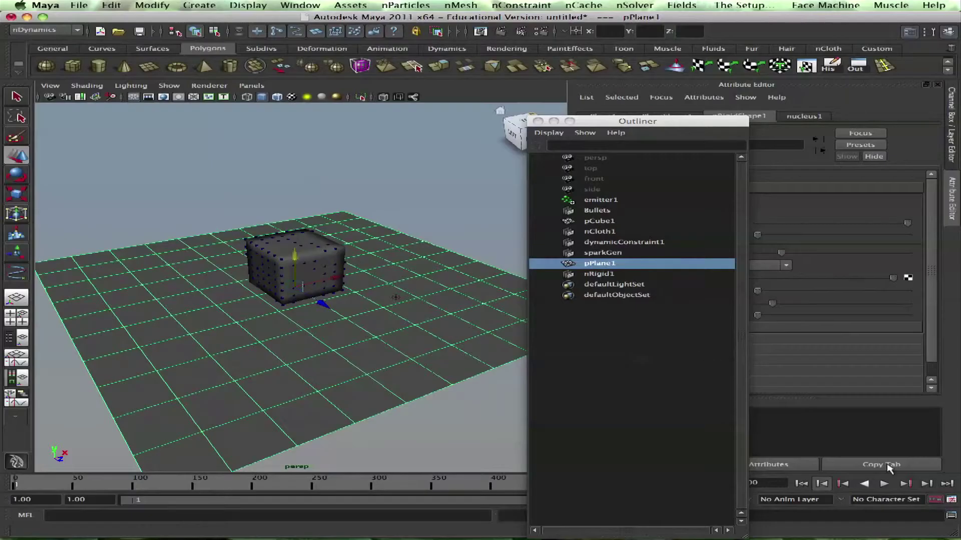
pyautogui.click(885, 483)
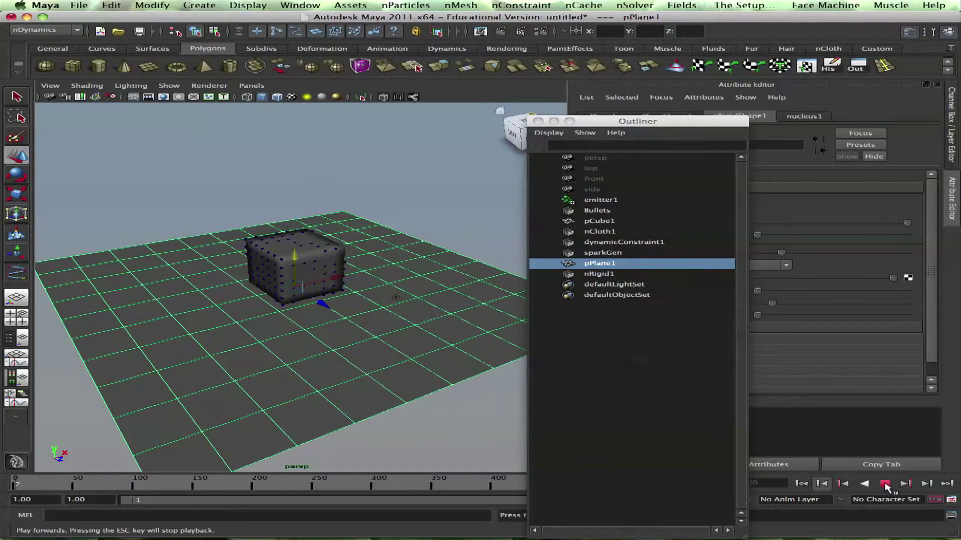
pyautogui.click(884, 483)
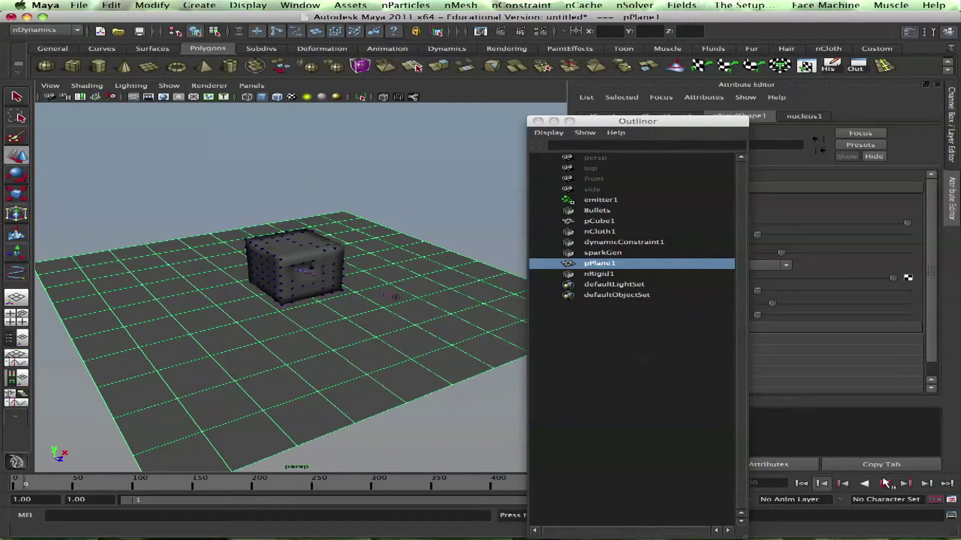
pyautogui.click(801, 483)
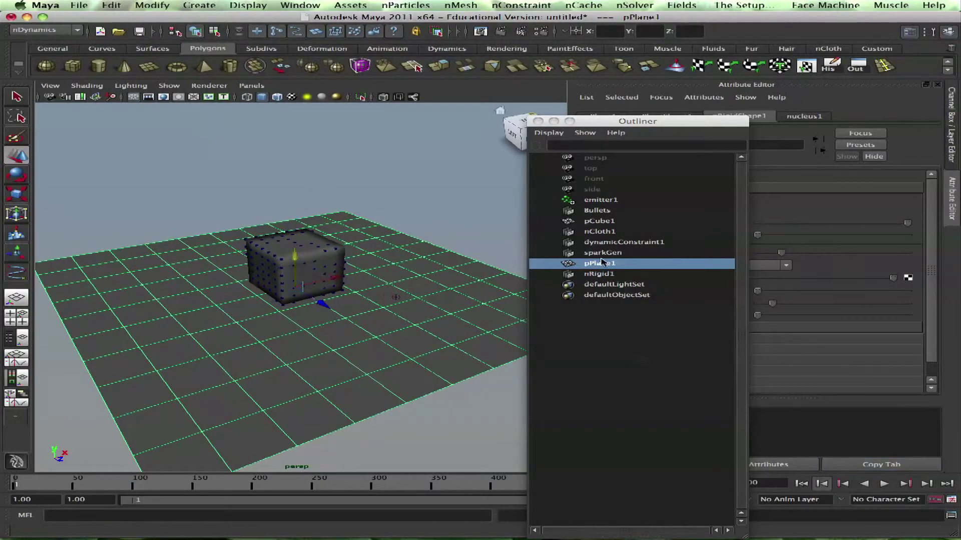
# Select the Bullets nParticle object and hide it
pyautogui.click(606, 264)
pyautogui.click(603, 241)
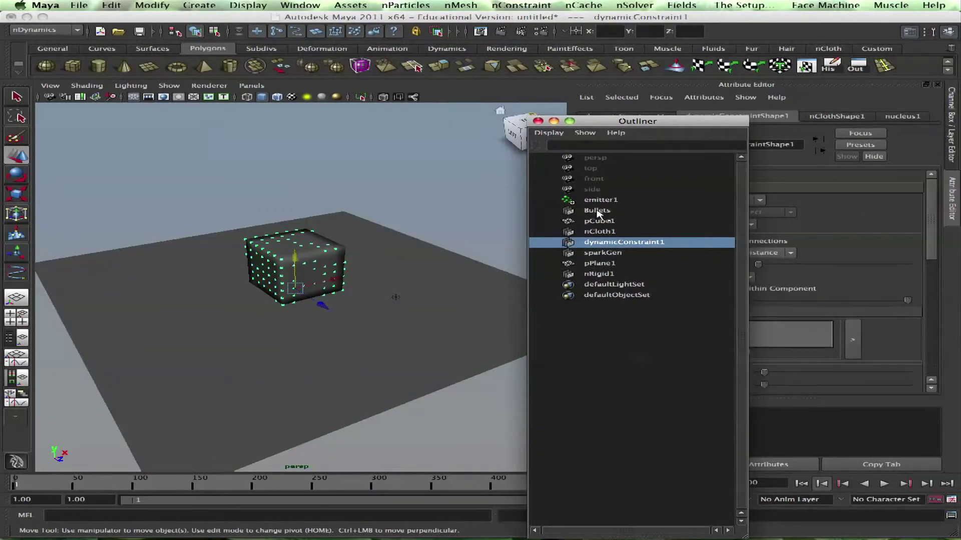
pyautogui.click(603, 211)
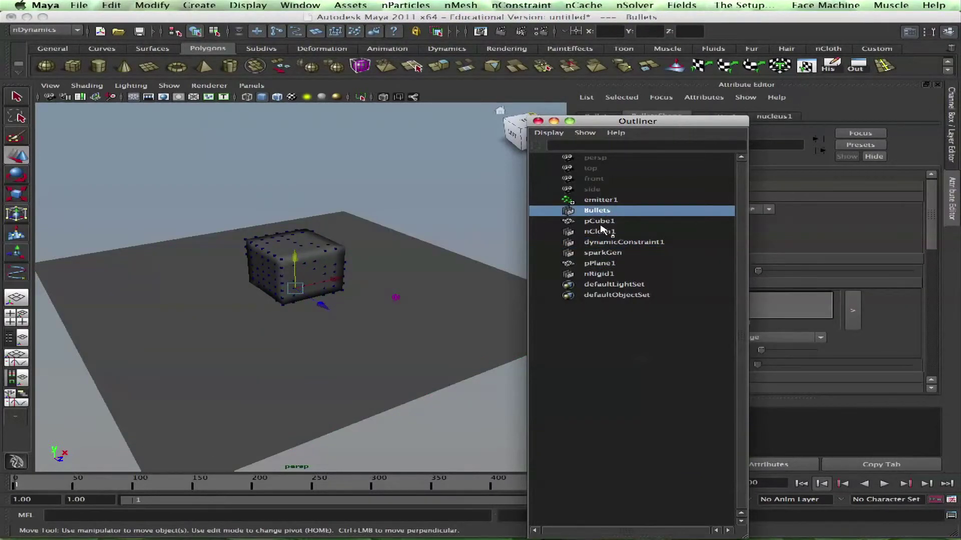
# Select sparkGen and play the simulation to watch how its particles behave around the cube and plane
pyautogui.click(596, 254)
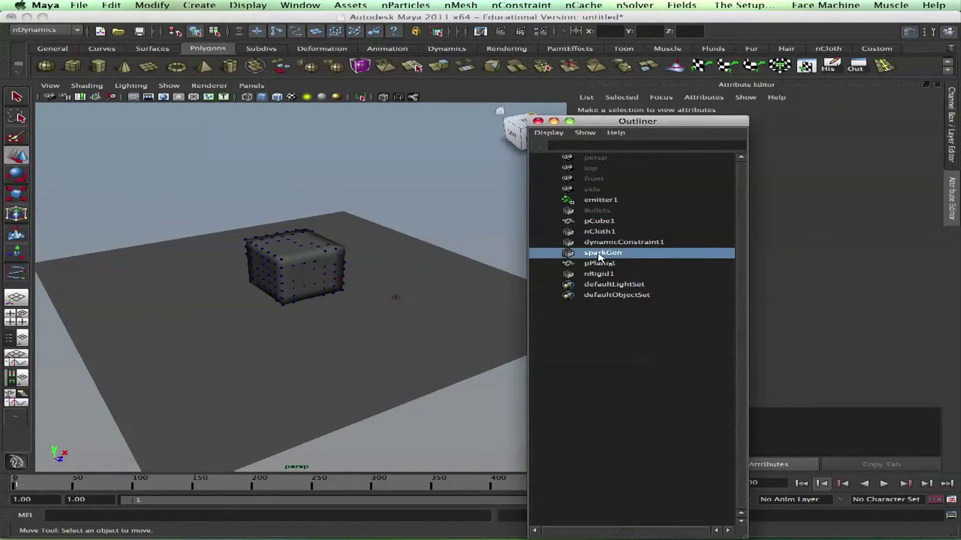
pyautogui.click(883, 486)
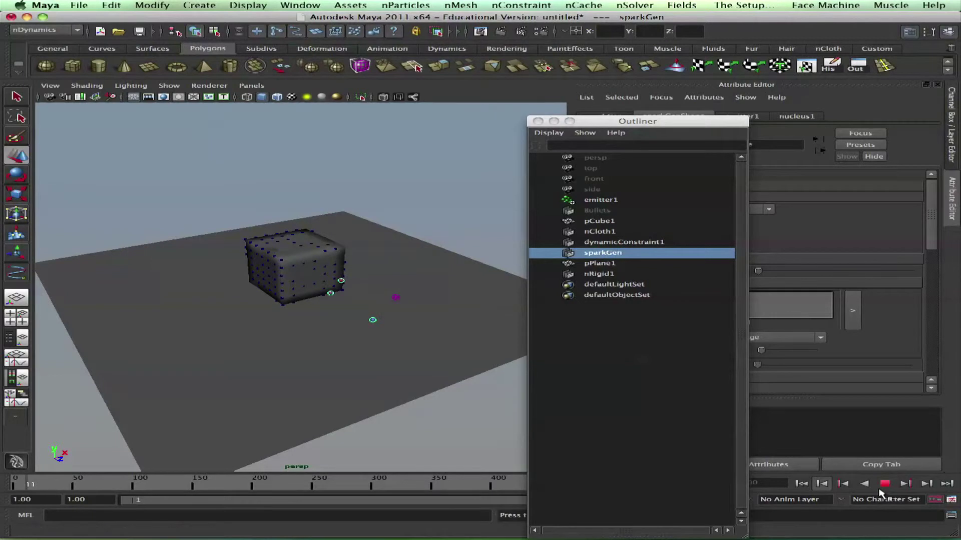
pyautogui.click(885, 484)
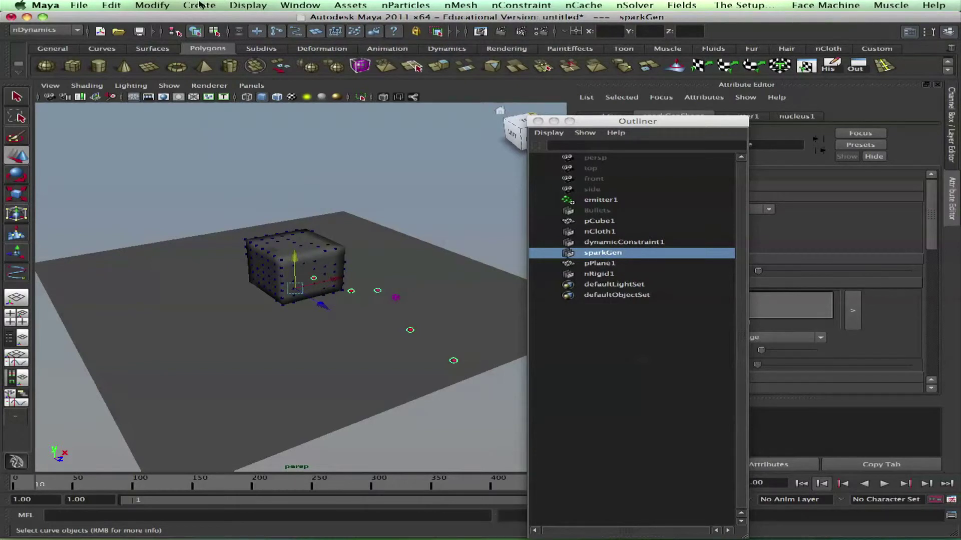
# Open the Particle Collision Event Editor for sparkGen and set up an Emit event in which the original particle dies
pyautogui.click(404, 6)
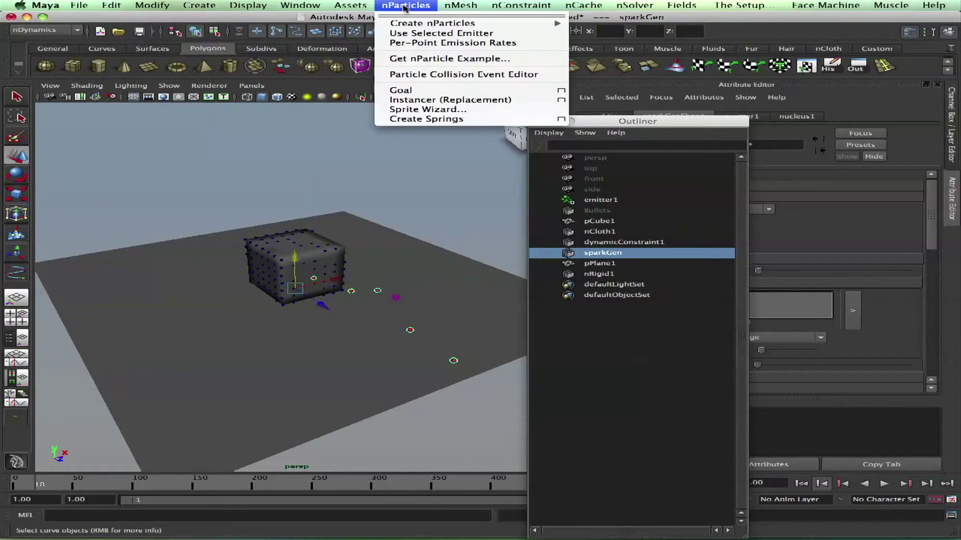
pyautogui.click(437, 75)
pyautogui.moveTo(271, 134); pyautogui.dragTo(230, 43)
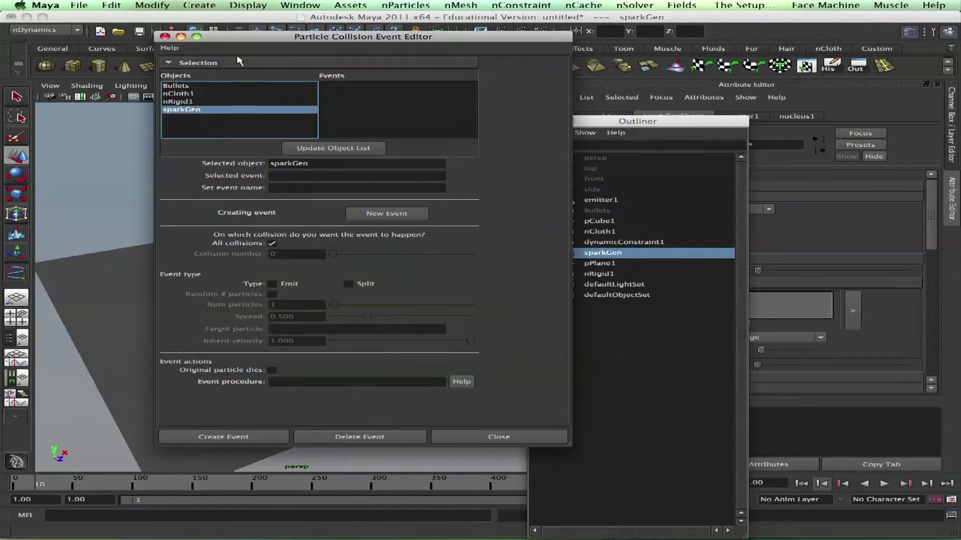
pyautogui.click(194, 110)
pyautogui.click(272, 371)
pyautogui.click(272, 284)
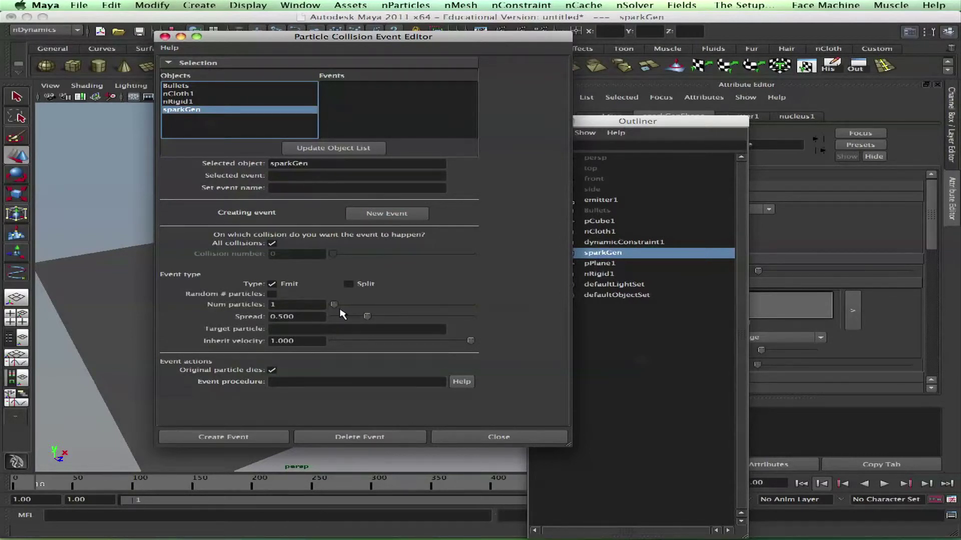
# Create the sparkGen collision event with Num particles at 1 and Spread at 0.5, and close the event editor
pyautogui.click(293, 304)
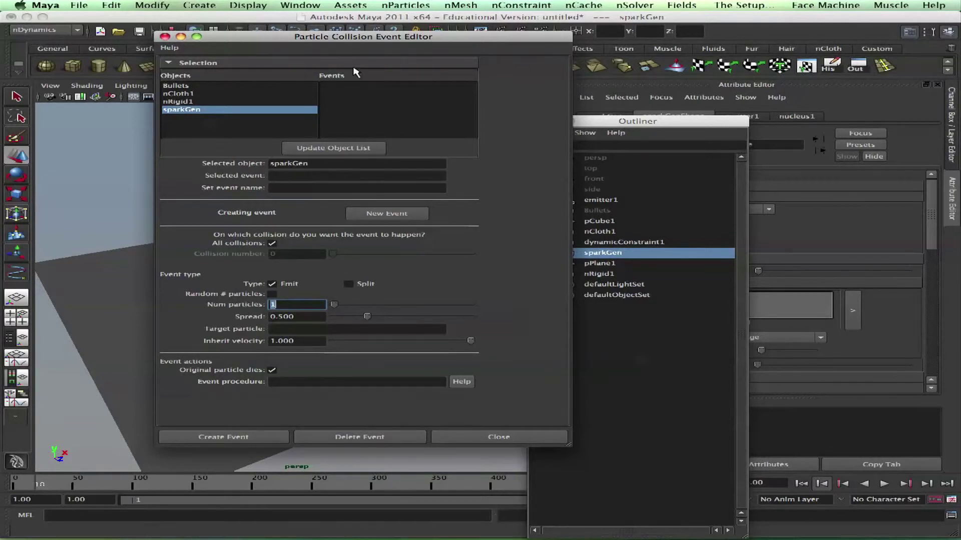
pyautogui.moveTo(443, 37); pyautogui.dragTo(580, 17)
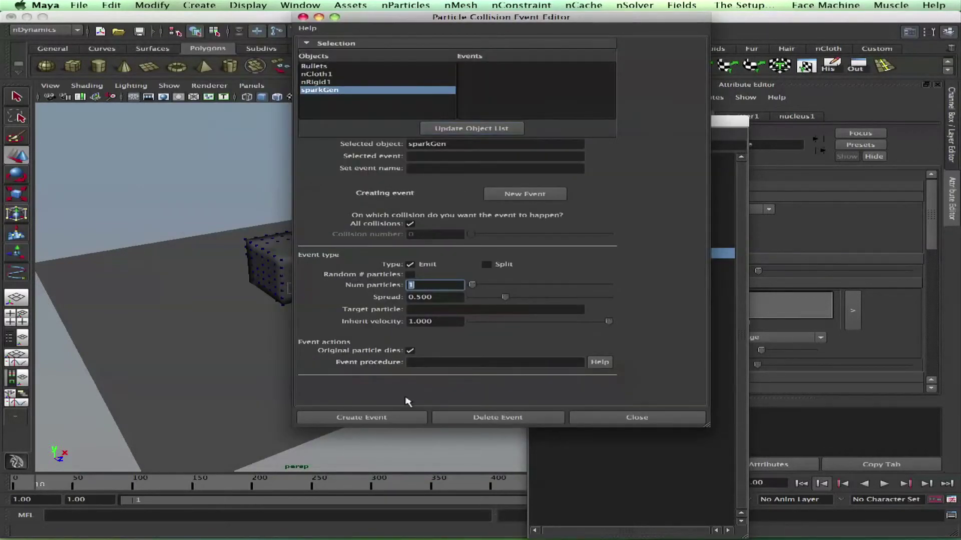
pyautogui.click(409, 417)
pyautogui.click(637, 418)
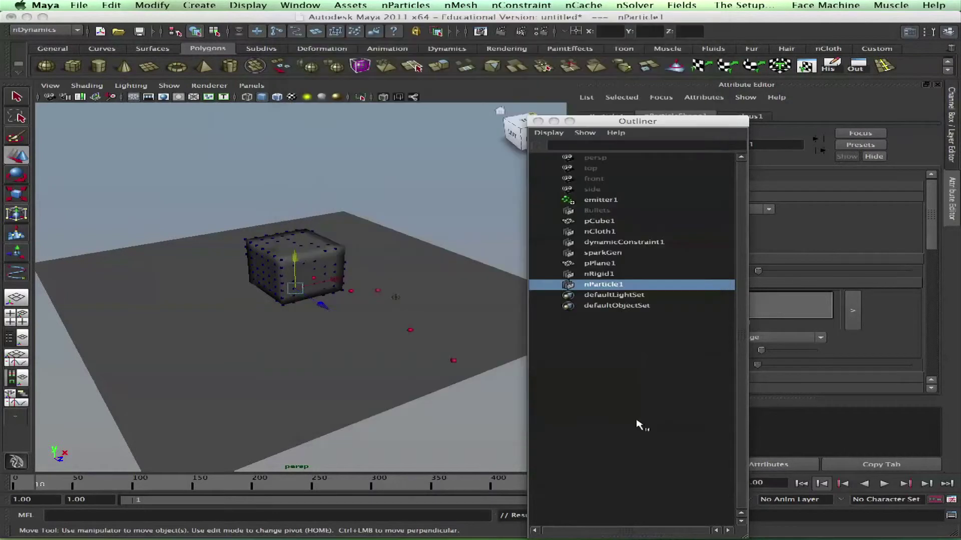
# Play the simulation twice from the start to check the particles emitted by sparkGen's collisions
pyautogui.click(884, 484)
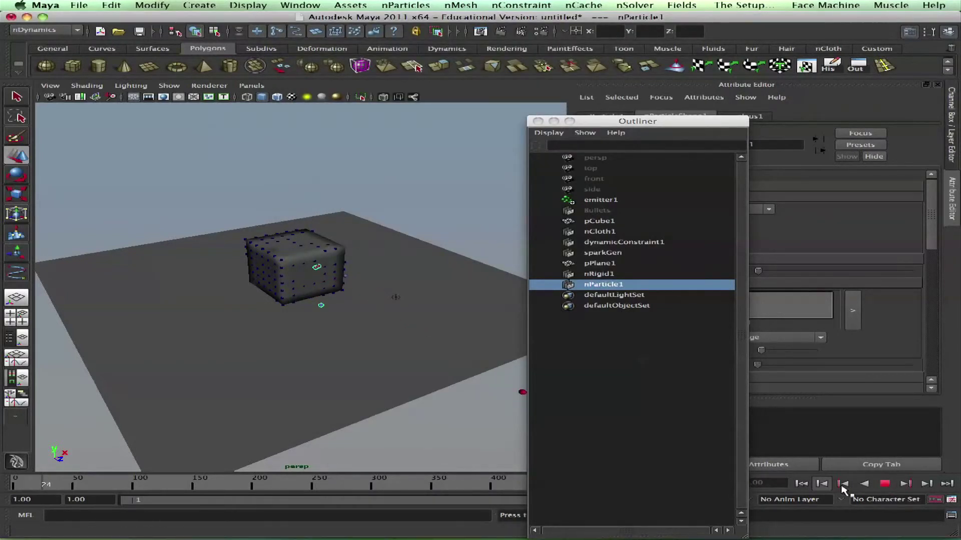
pyautogui.click(805, 483)
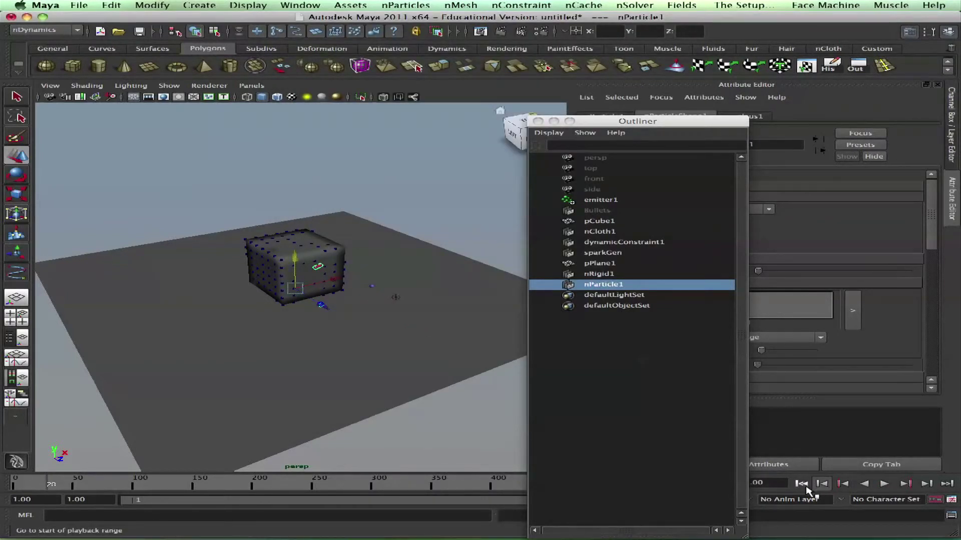
pyautogui.click(803, 483)
pyautogui.click(885, 484)
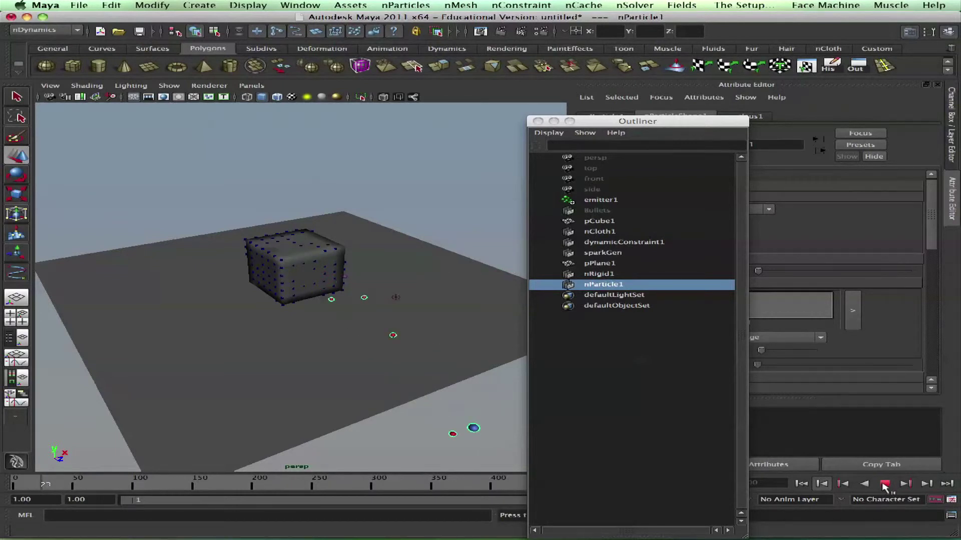
pyautogui.click(884, 484)
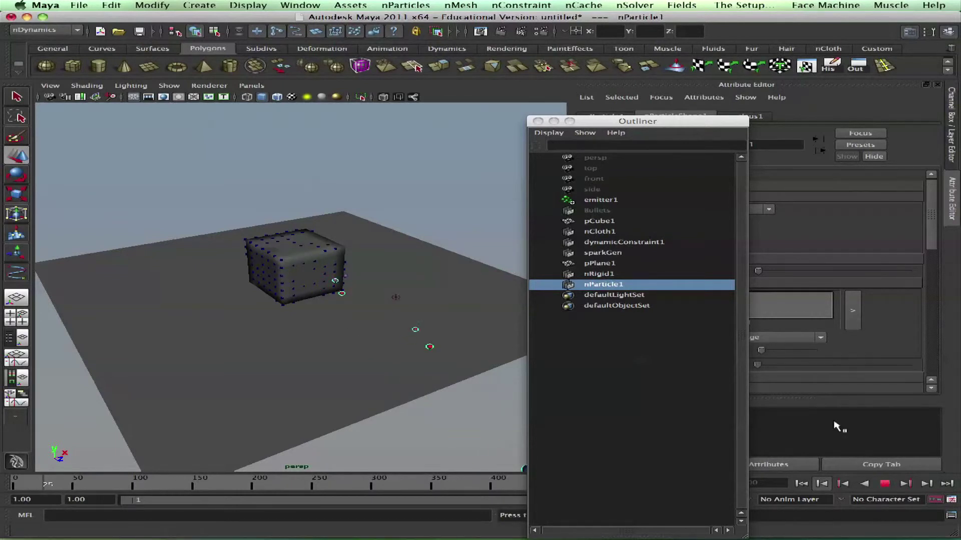
# Set nParticle1's lifespan mode to Random range, with Lifespan 0.05 and Lifespan Random 0.1
pyautogui.click(604, 274)
pyautogui.click(603, 253)
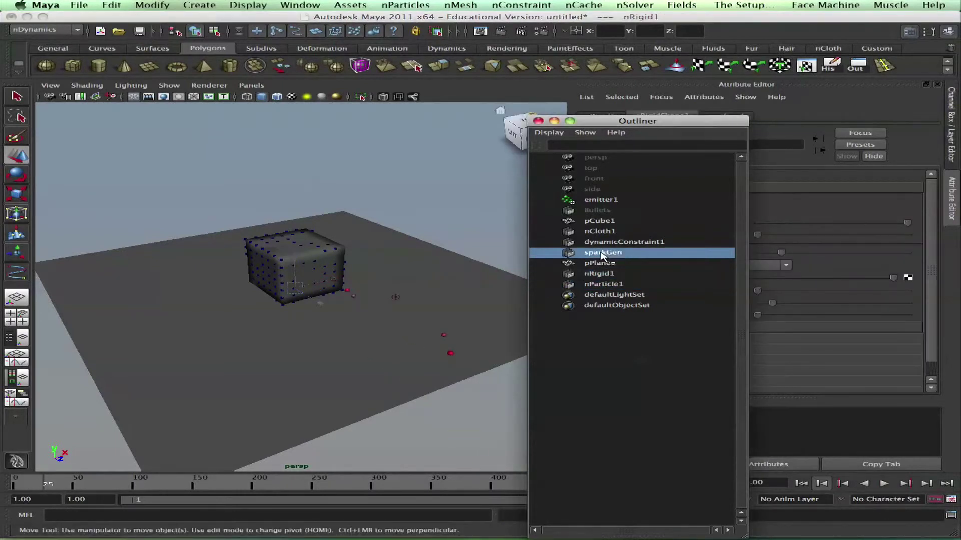
pyautogui.click(604, 284)
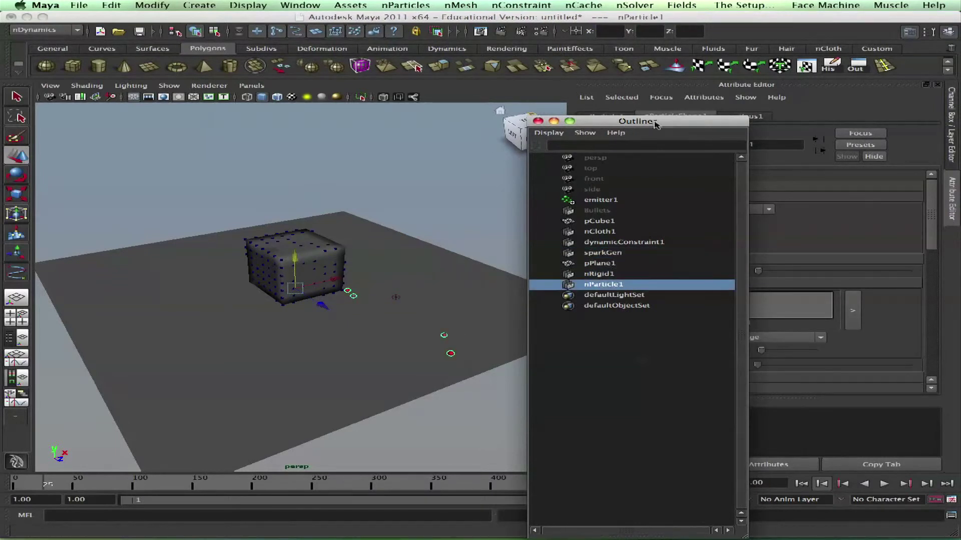
pyautogui.moveTo(651, 122); pyautogui.dragTo(404, 130)
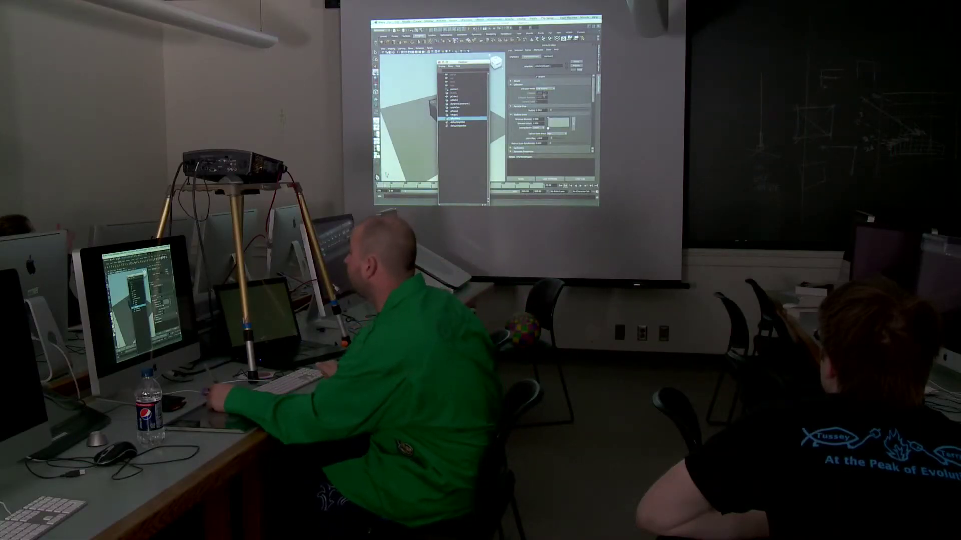
pyautogui.click(730, 209)
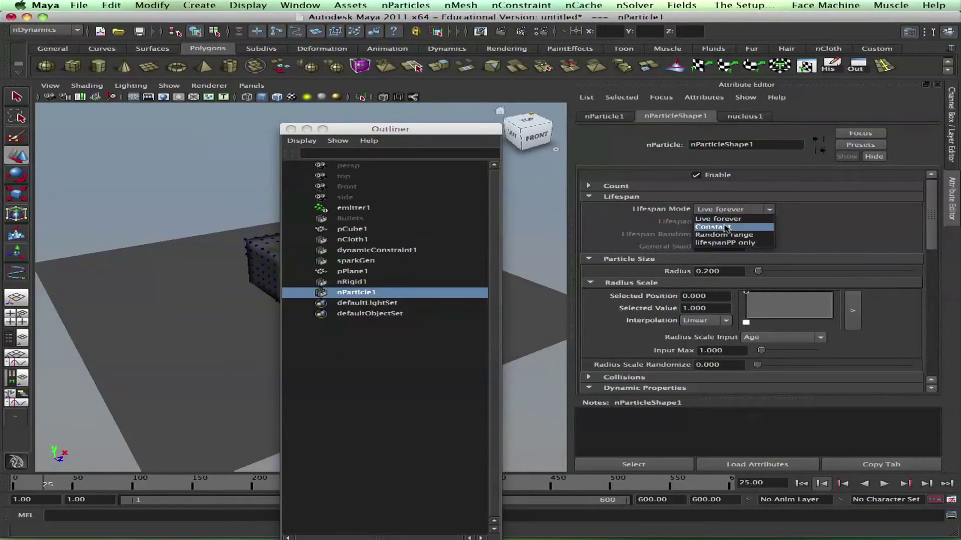
pyautogui.click(724, 234)
pyautogui.click(722, 222)
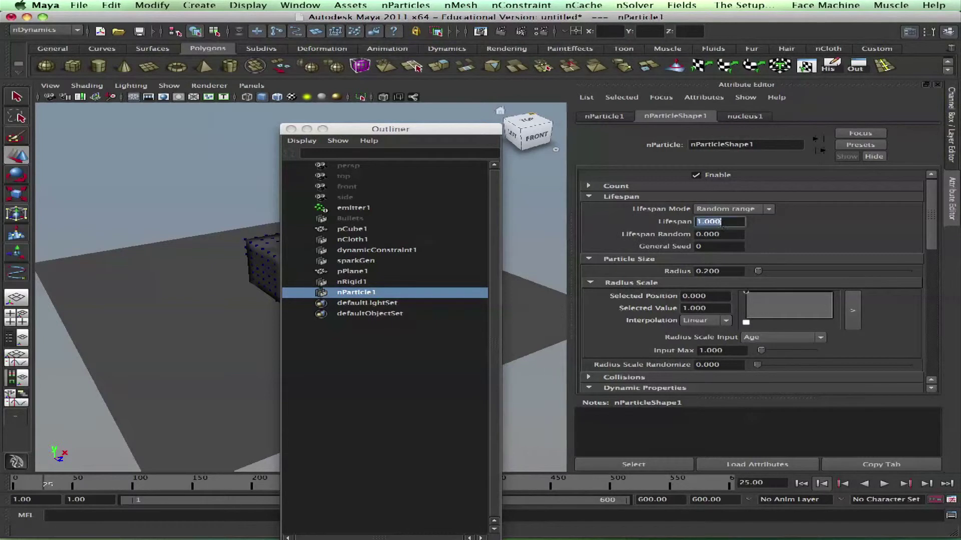
pyautogui.click(729, 234)
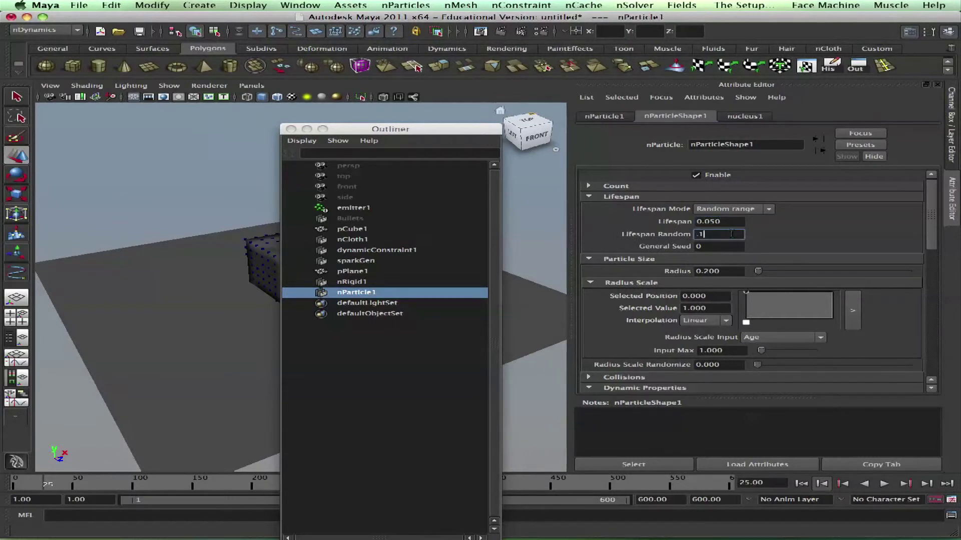
# Play the simulation from the start to check how long the nParticle1 sparks live, and rewind it
pyautogui.moveTo(474, 127); pyautogui.dragTo(756, 55)
pyautogui.click(801, 483)
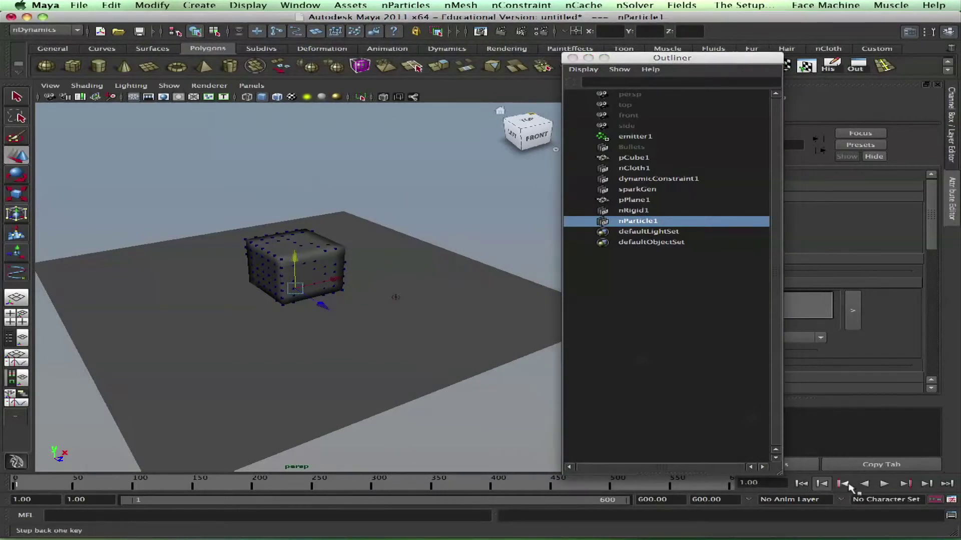
pyautogui.click(884, 484)
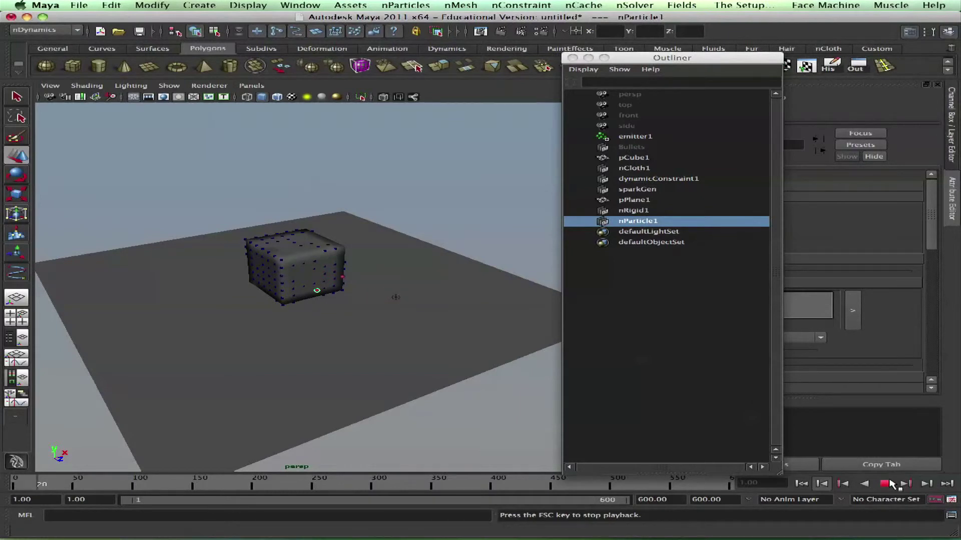
pyautogui.click(802, 485)
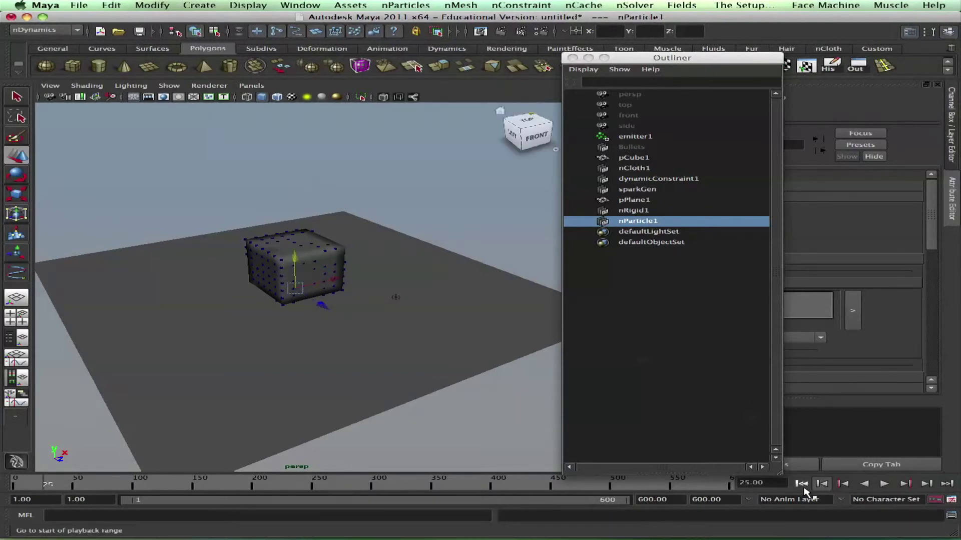
# Switch to the Dynamics menu set and look through the fluid effects and fluid cache commands
pyautogui.moveTo(642, 57); pyautogui.dragTo(633, 213)
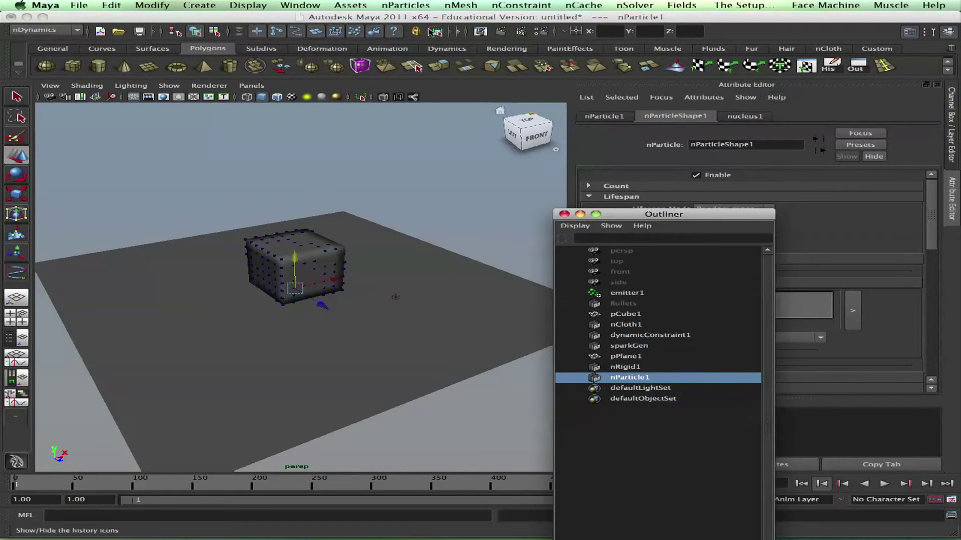
pyautogui.click(75, 33)
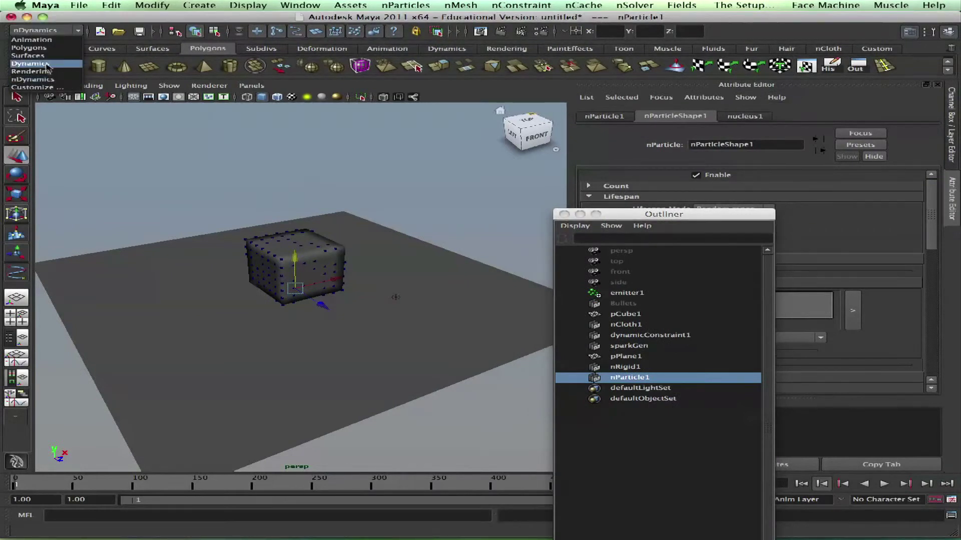
pyautogui.click(30, 70)
pyautogui.click(453, 6)
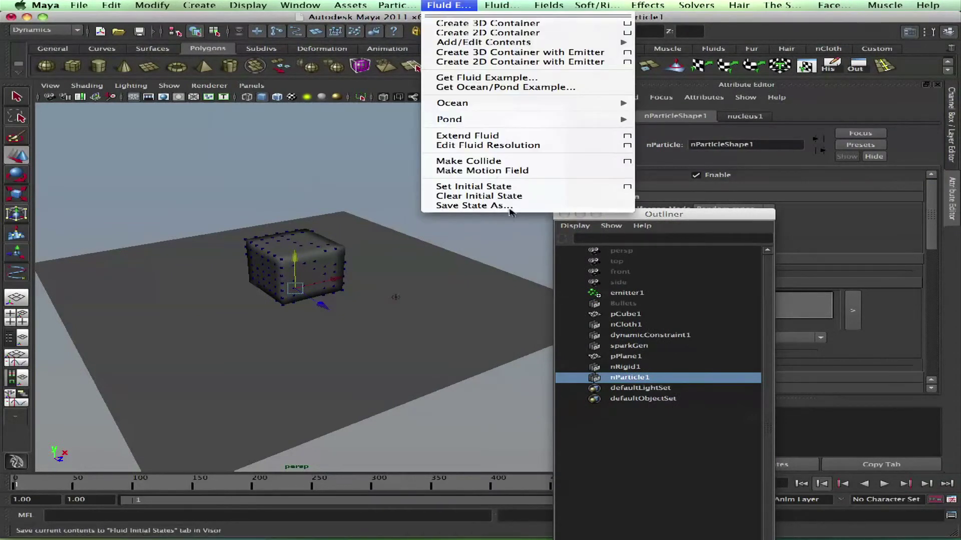
pyautogui.moveTo(504, 8)
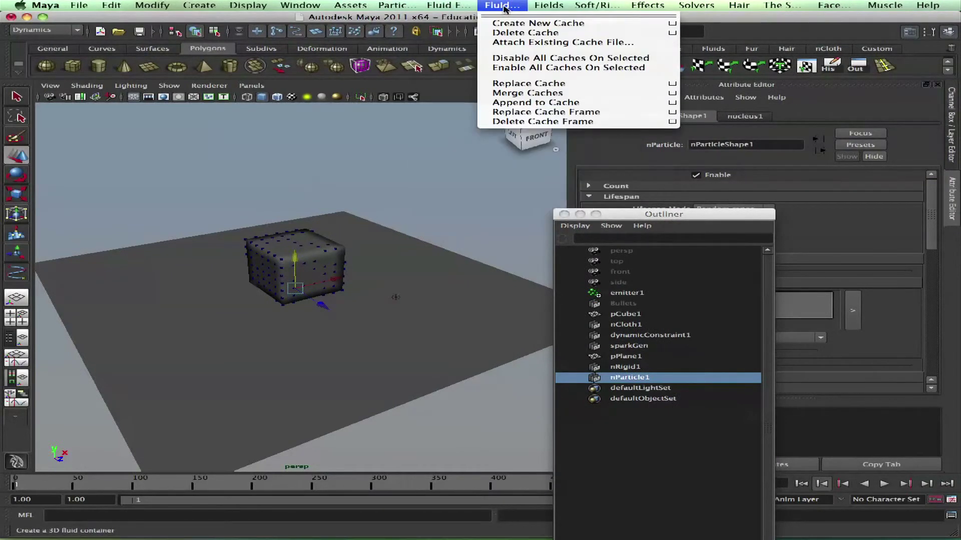
pyautogui.click(445, 6)
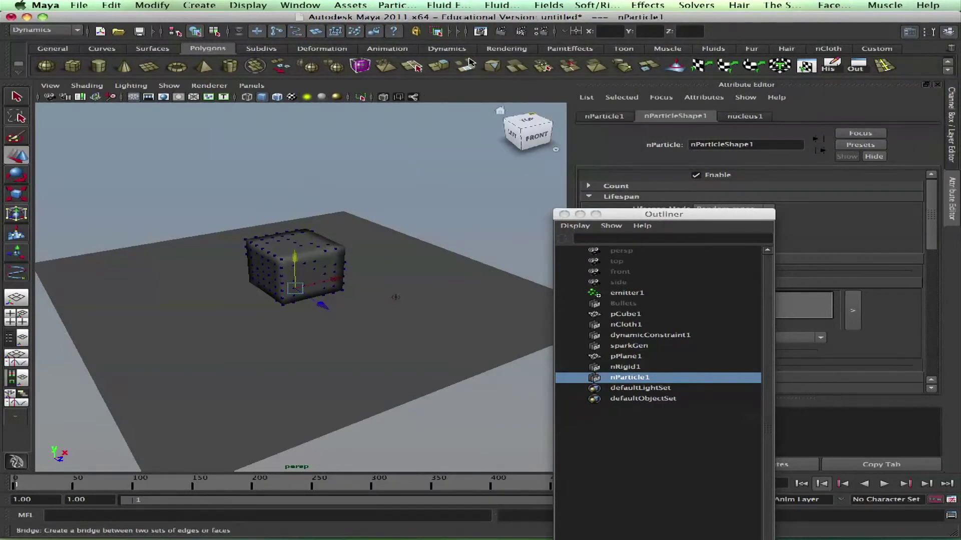
# Save the scene as a Maya Binary file named "KillThe Cube" in the project's scenes folder
pyautogui.hotkey('ctrl', 's')
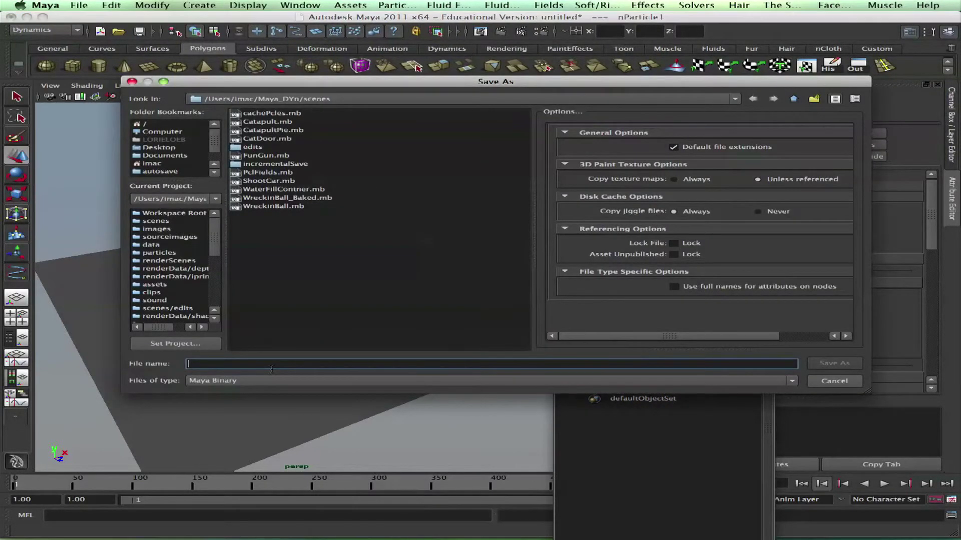
pyautogui.write('KillThe C')
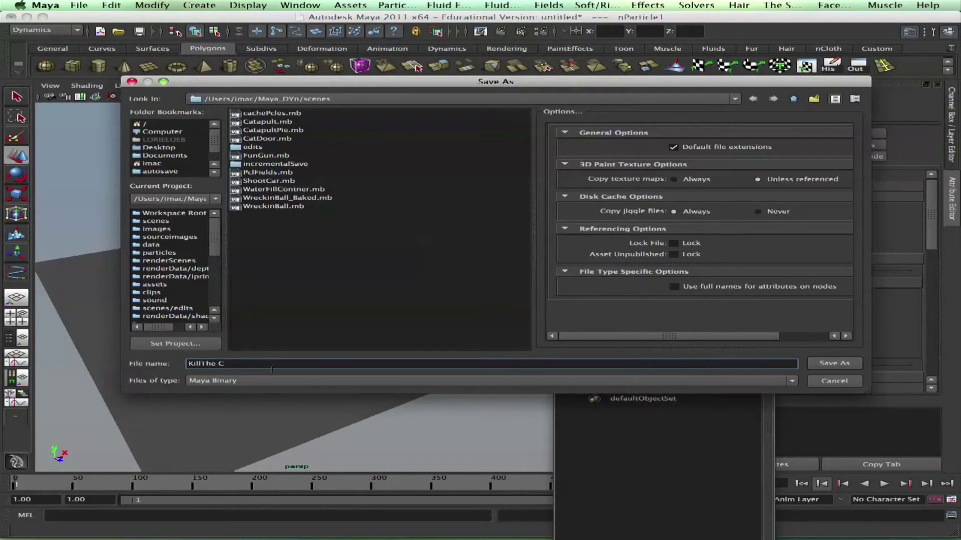
pyautogui.write('ube')
pyautogui.press('Return')
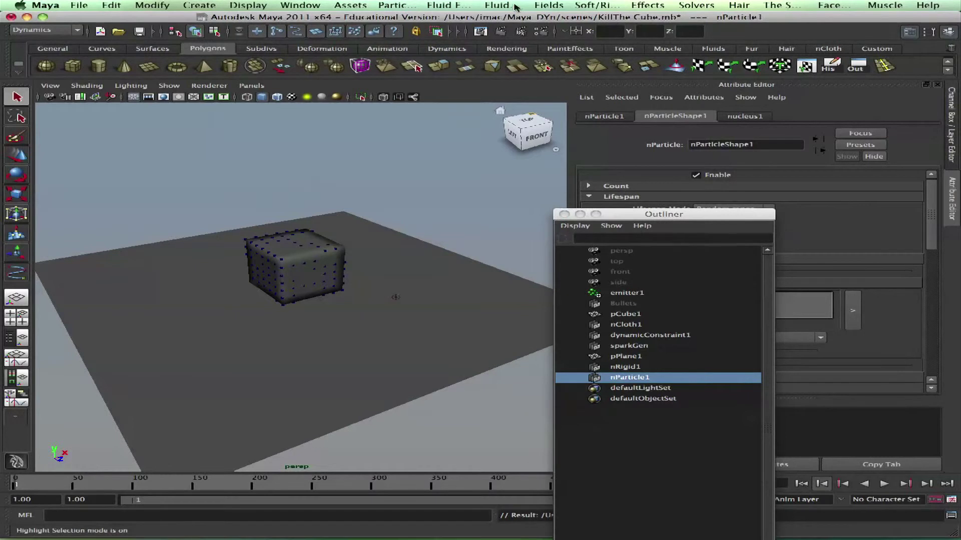
# Import the TurbulentFlame.ma fluid example from the Fire folder into the scene and close the Visor
pyautogui.click(496, 6)
pyautogui.moveTo(449, 6)
pyautogui.click(547, 83)
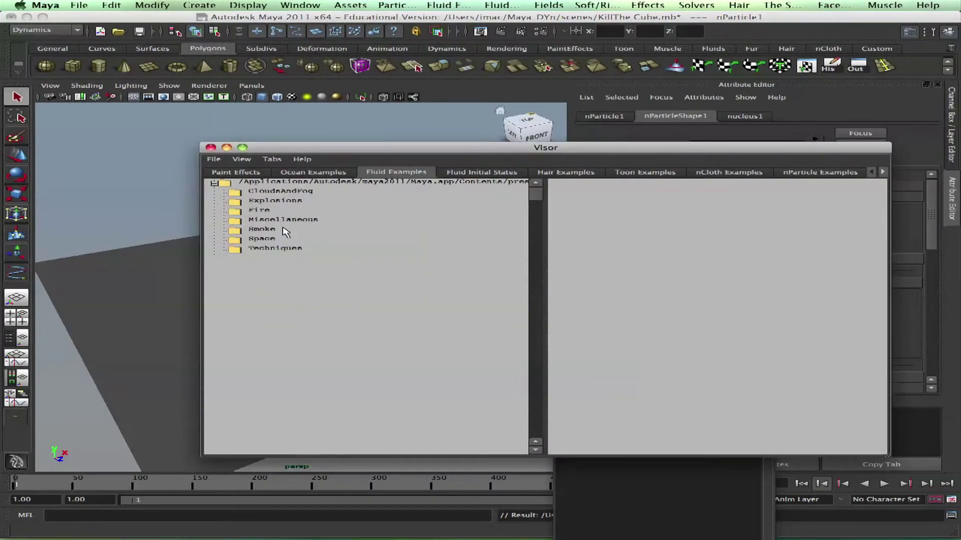
pyautogui.click(262, 211)
pyautogui.moveTo(463, 155); pyautogui.dragTo(392, 42)
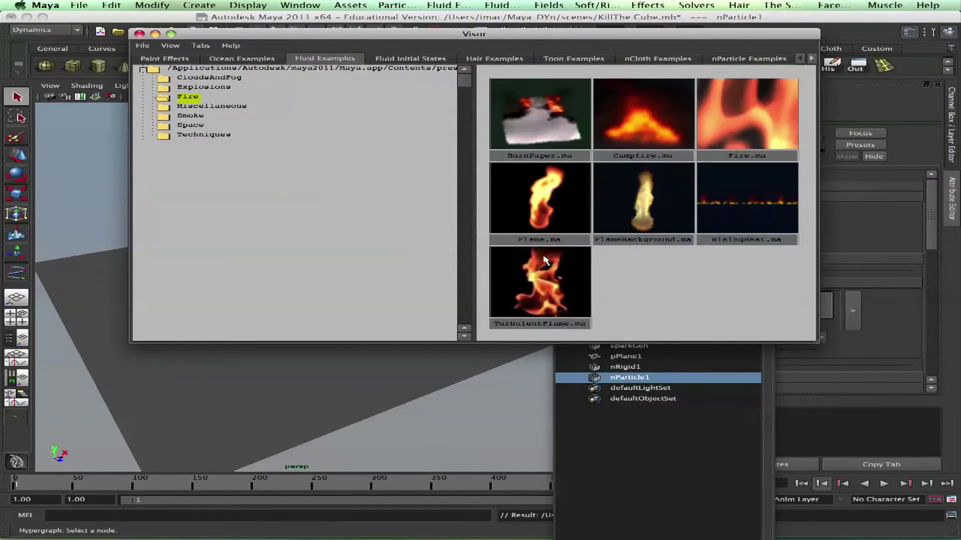
pyautogui.rightClick(538, 289)
pyautogui.click(556, 293)
pyautogui.moveTo(334, 38); pyautogui.dragTo(746, 220)
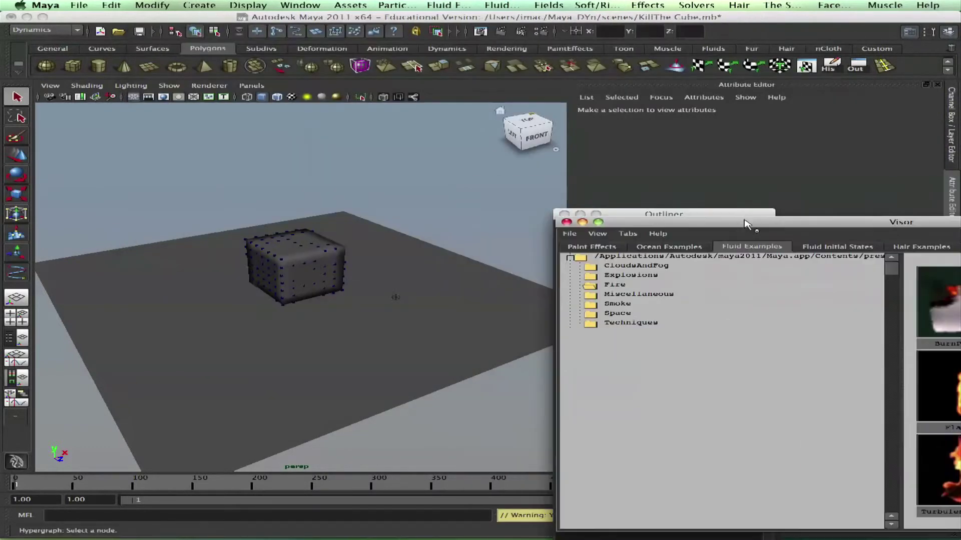
pyautogui.moveTo(620, 219); pyautogui.dragTo(674, 162)
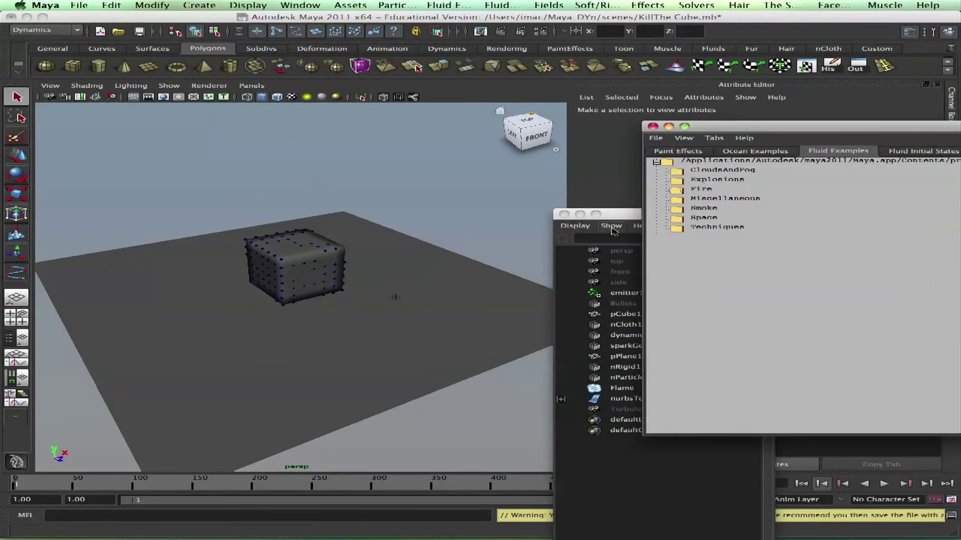
pyautogui.click(653, 126)
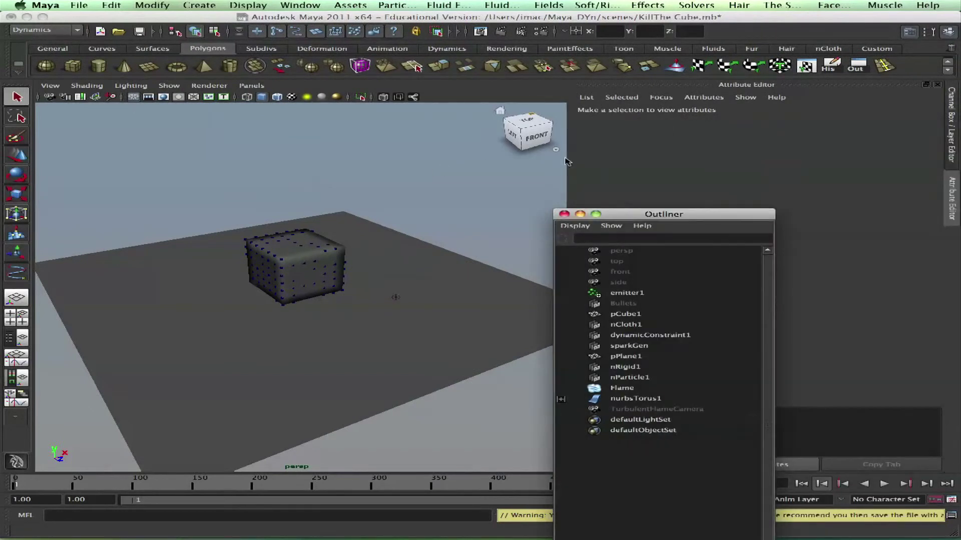
# Show the scene in wireframe and delete the imported nurbsTorus1 and TurbulentFlameCamera
pyautogui.click(387, 160)
pyautogui.press('4')
pyautogui.moveTo(339, 303)
pyautogui.keyDown('alt'); pyautogui.mouseDown()
pyautogui.moveTo(295, 280)
pyautogui.moveTo(315, 320)
pyautogui.moveTo(320, 300)
pyautogui.mouseUp(); pyautogui.keyUp('alt')
pyautogui.keyDown('alt'); pyautogui.moveTo(320, 300); pyautogui.dragTo(428, 395, button='right'); pyautogui.keyUp('alt')
pyautogui.keyDown('alt'); pyautogui.moveTo(428, 395); pyautogui.dragTo(391, 269, button='middle'); pyautogui.keyUp('alt')
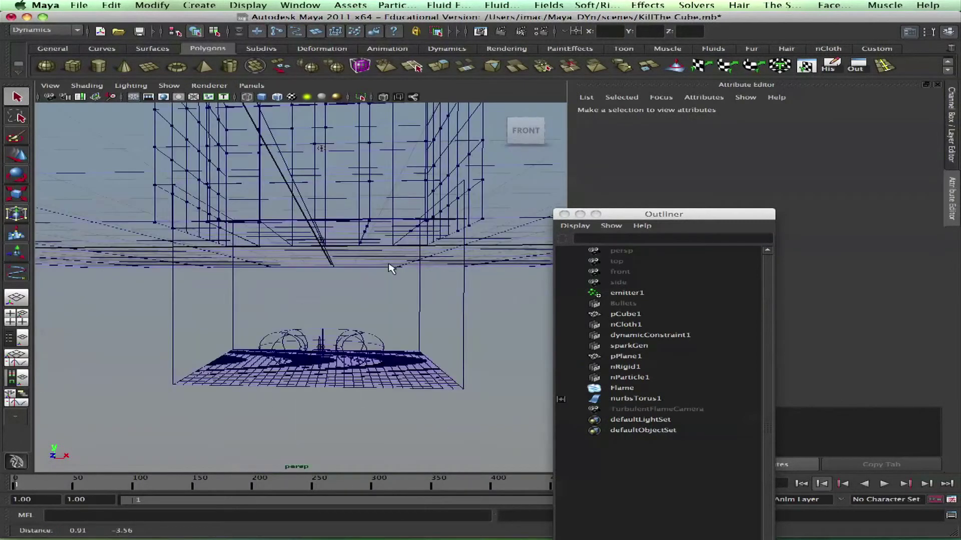
pyautogui.keyDown('alt'); pyautogui.moveTo(390, 268); pyautogui.dragTo(386, 365, button='right'); pyautogui.keyUp('alt')
pyautogui.click(384, 353)
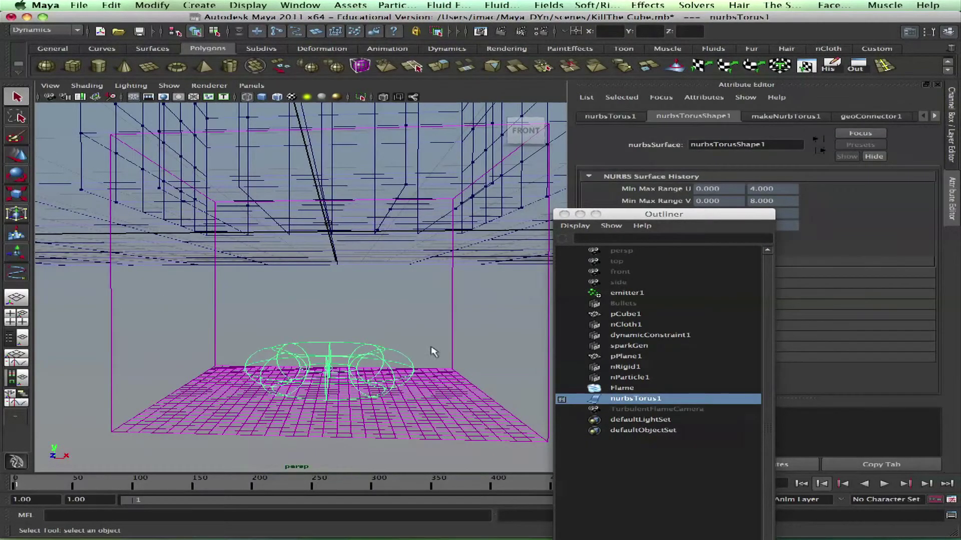
pyautogui.click(633, 400)
pyautogui.press('Delete')
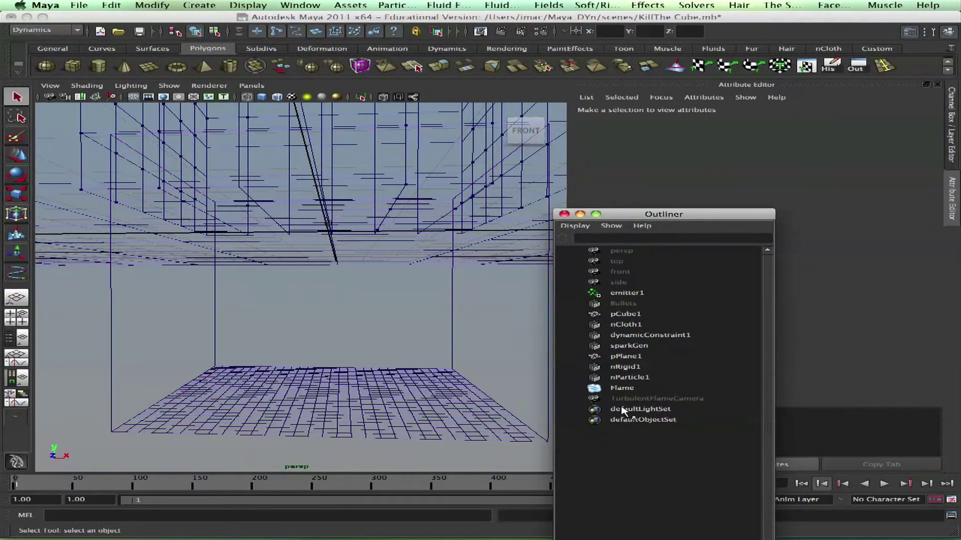
pyautogui.click(624, 399)
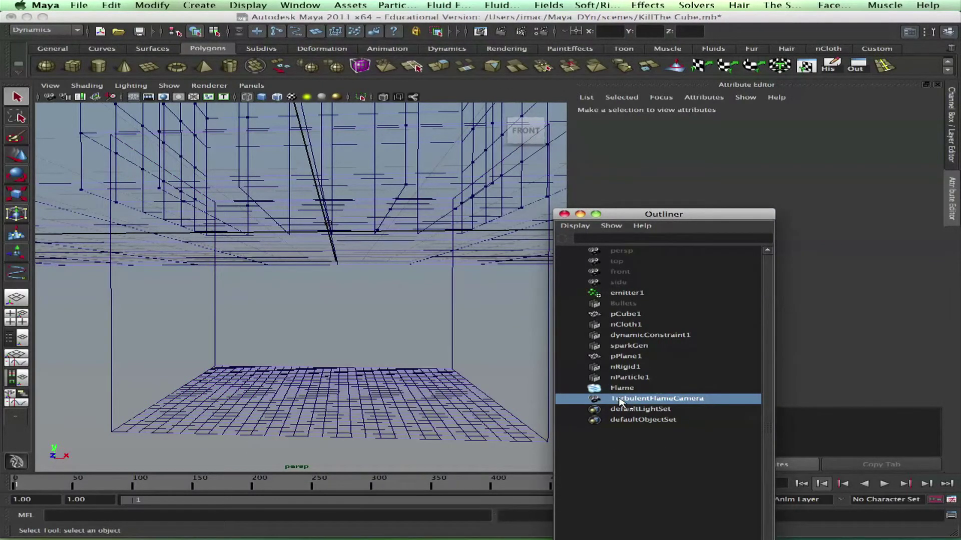
pyautogui.press('Delete')
# Raise the Flame fluid container about 4.06 cm in Y to the cube's level and return to shaded display
pyautogui.click(624, 389)
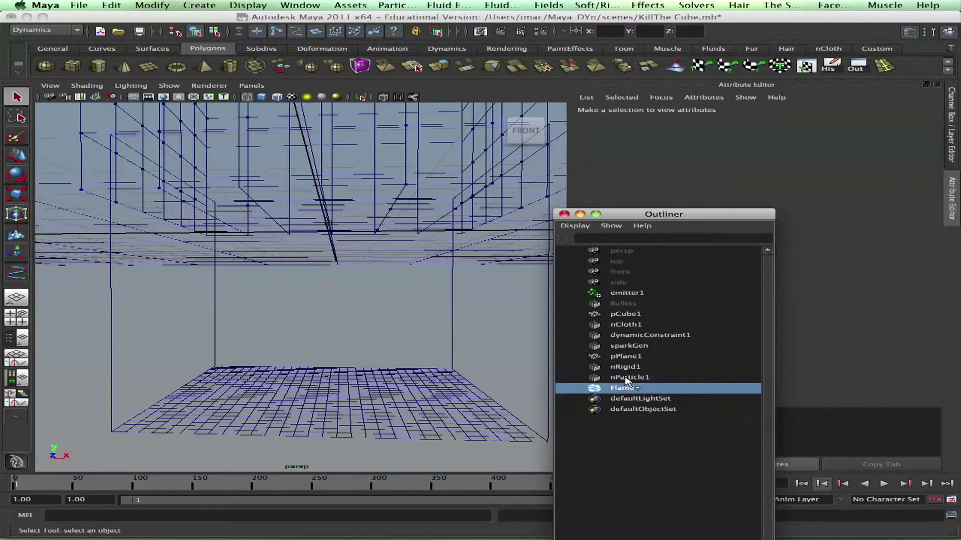
pyautogui.keyDown('alt'); pyautogui.moveTo(460, 348); pyautogui.dragTo(379, 310, button='right'); pyautogui.keyUp('alt')
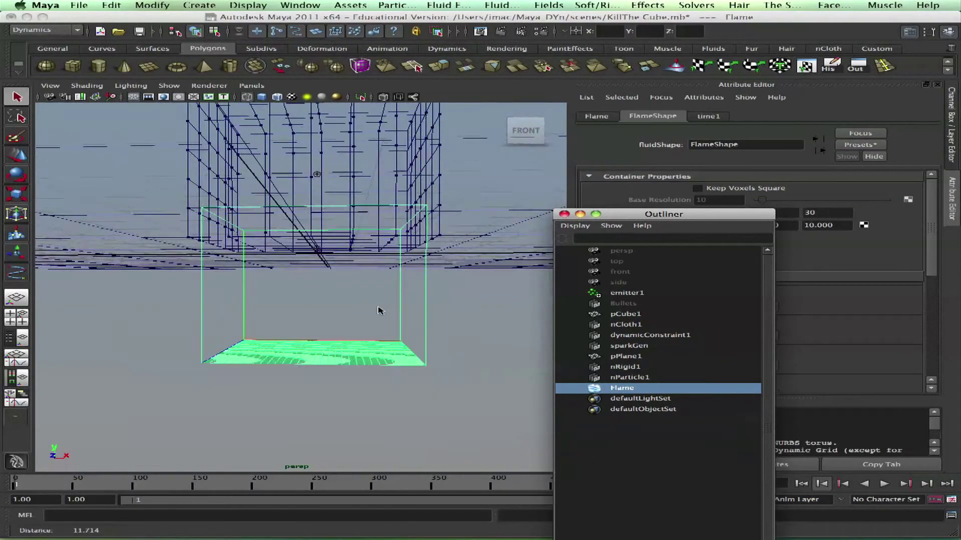
pyautogui.keyDown('alt'); pyautogui.moveTo(379, 310); pyautogui.dragTo(422, 316); pyautogui.keyUp('alt')
pyautogui.click(638, 295)
pyautogui.keyDown('alt'); pyautogui.moveTo(494, 292); pyautogui.dragTo(380, 271, button='right'); pyautogui.keyUp('alt')
pyautogui.moveTo(380, 270)
pyautogui.keyDown('alt'); pyautogui.mouseDown()
pyautogui.moveTo(351, 249)
pyautogui.moveTo(282, 245)
pyautogui.moveTo(285, 227)
pyautogui.mouseUp(); pyautogui.keyUp('alt')
pyautogui.click(622, 388)
pyautogui.press('w')
pyautogui.press('5')
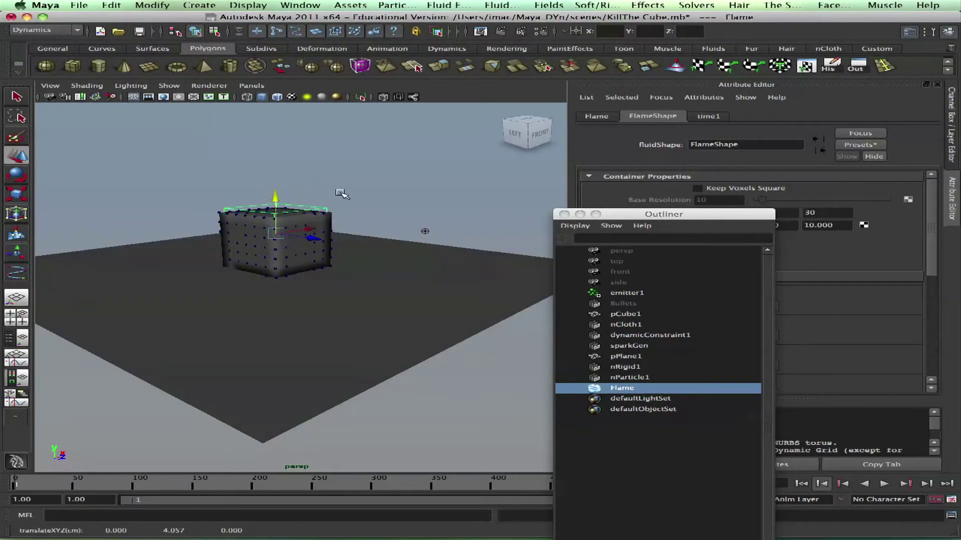
# Set the Flame container's size to 30 × 30 × 30 and raise it so its base sits at the ground plane
pyautogui.moveTo(625, 213); pyautogui.dragTo(421, 335)
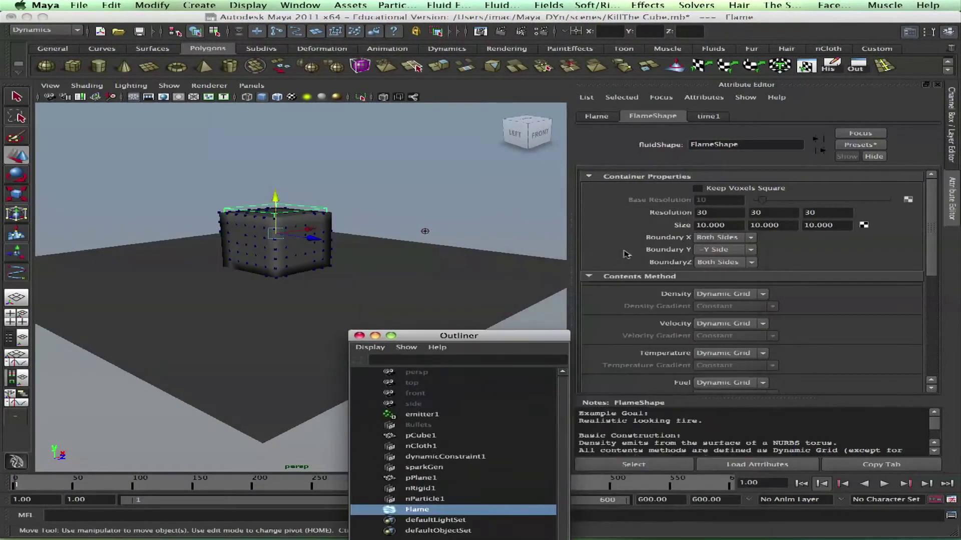
pyautogui.click(715, 225)
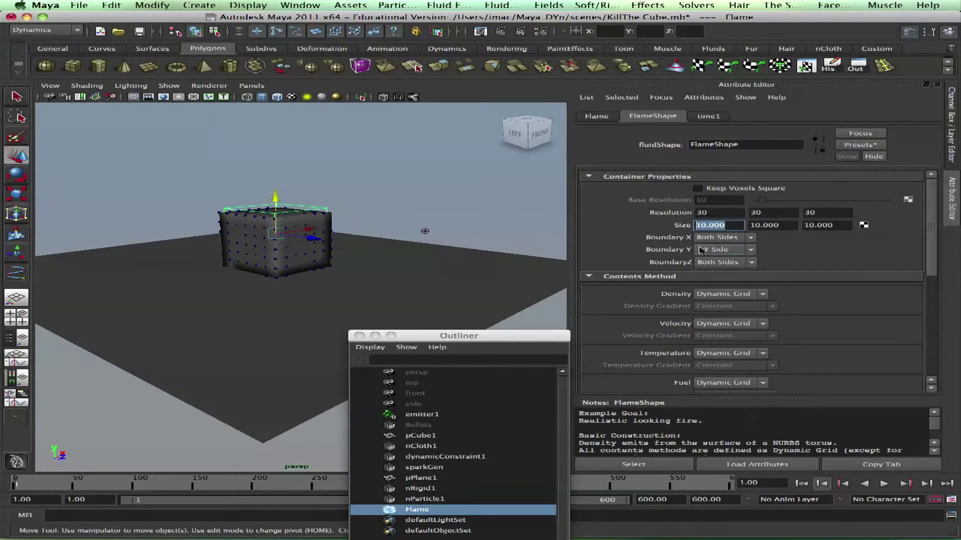
pyautogui.write('30')
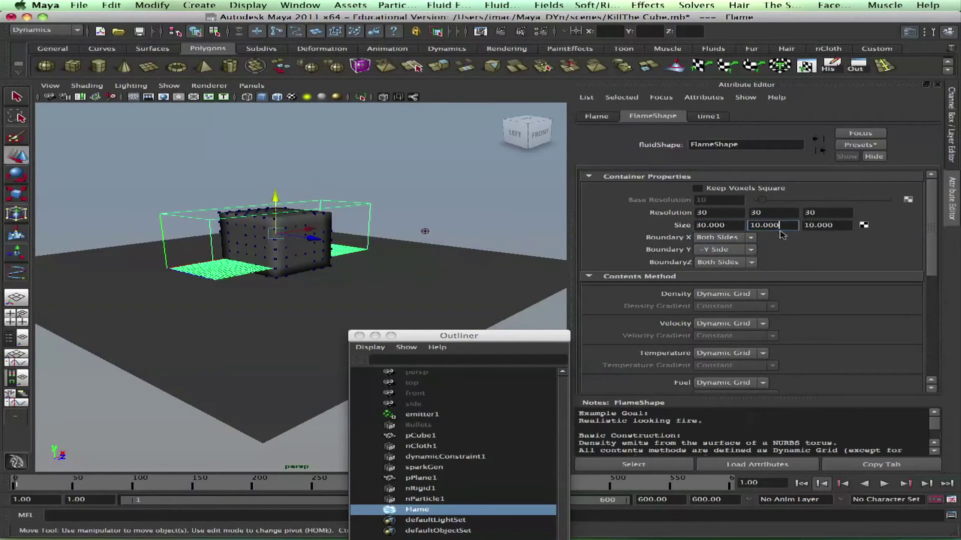
pyautogui.press('Tab')
pyautogui.write('30')
pyautogui.press('Tab')
pyautogui.write('30')
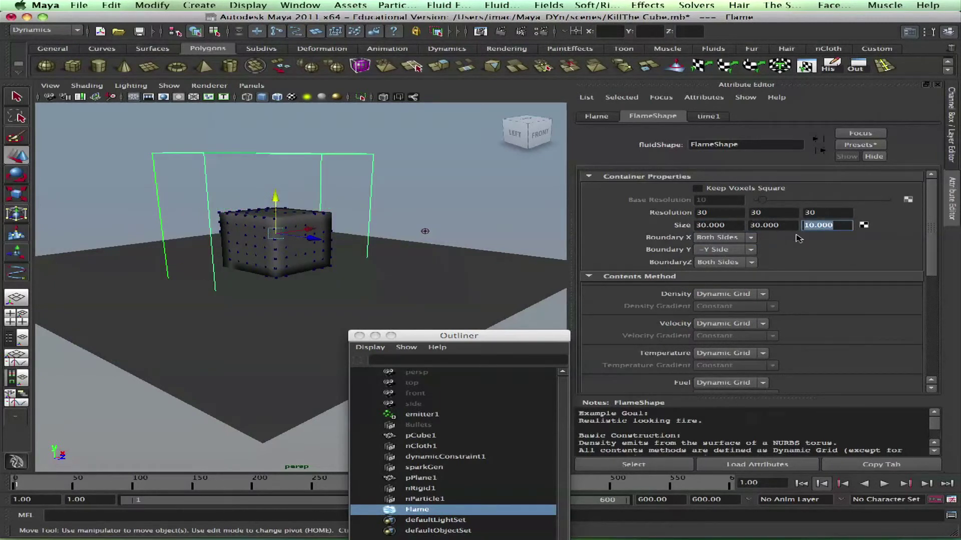
pyautogui.press('Return')
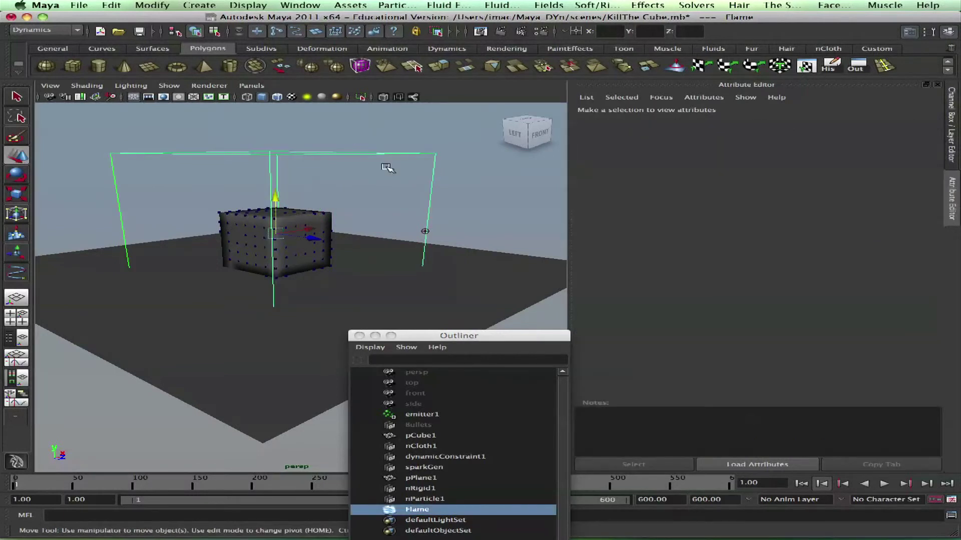
pyautogui.moveTo(276, 202); pyautogui.dragTo(277, 158)
pyautogui.keyDown('alt'); pyautogui.moveTo(411, 231); pyautogui.dragTo(384, 175); pyautogui.keyUp('alt')
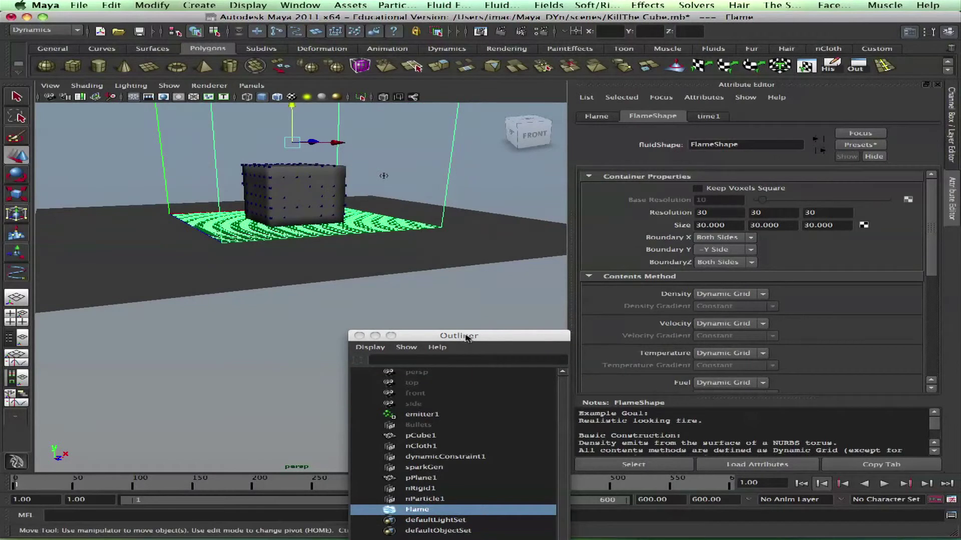
# Set the Particle Render Type of nParticle1 to Points in its Shading attributes
pyautogui.moveTo(465, 336); pyautogui.dragTo(635, 170)
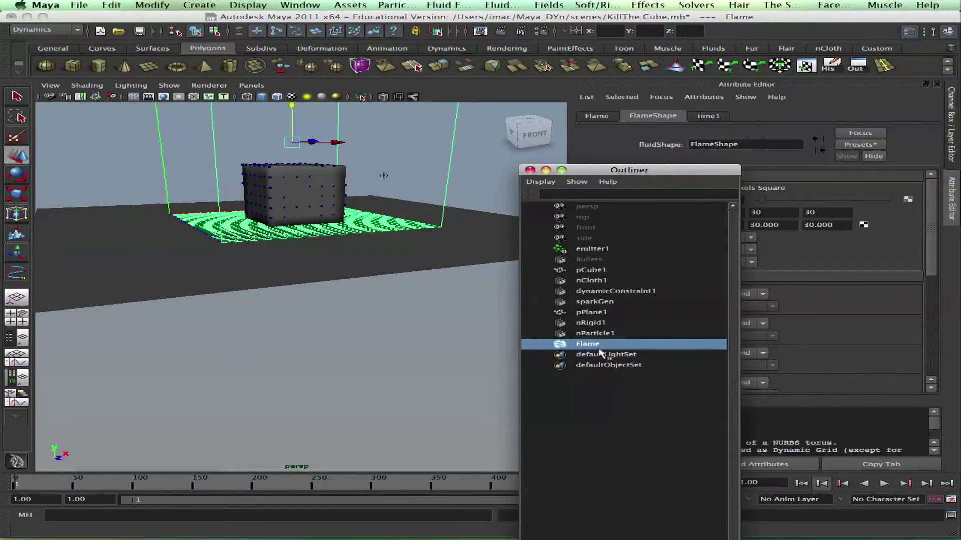
pyautogui.click(594, 334)
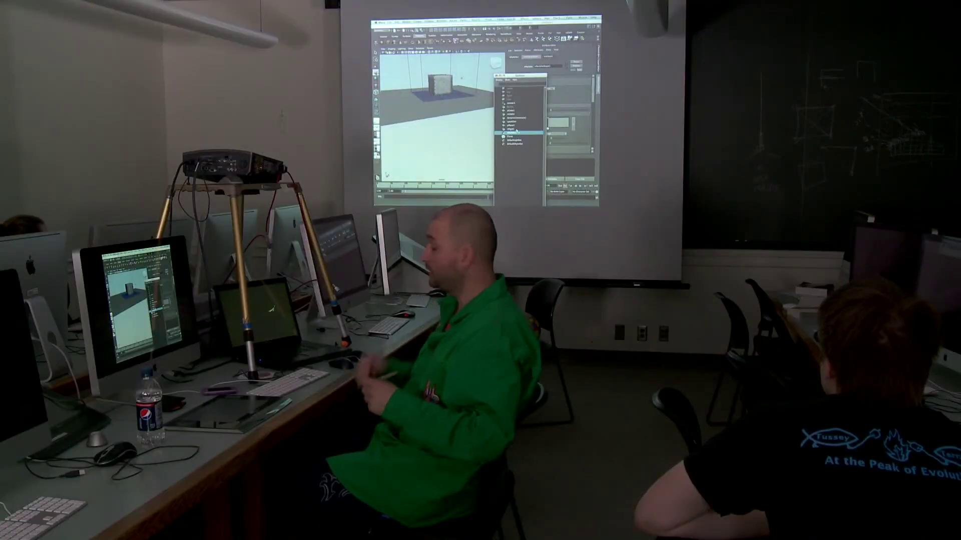
pyautogui.doubleClick(584, 334)
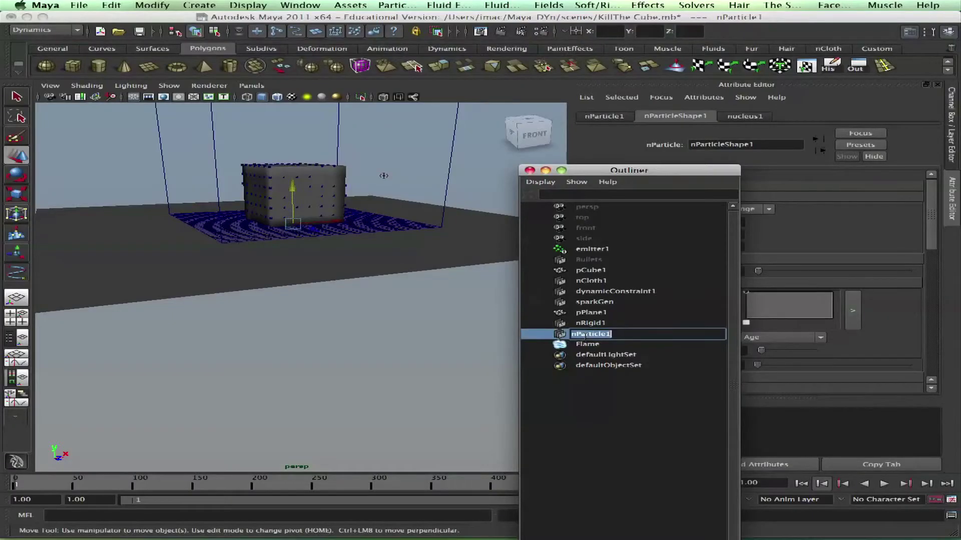
pyautogui.moveTo(665, 170); pyautogui.dragTo(468, 151)
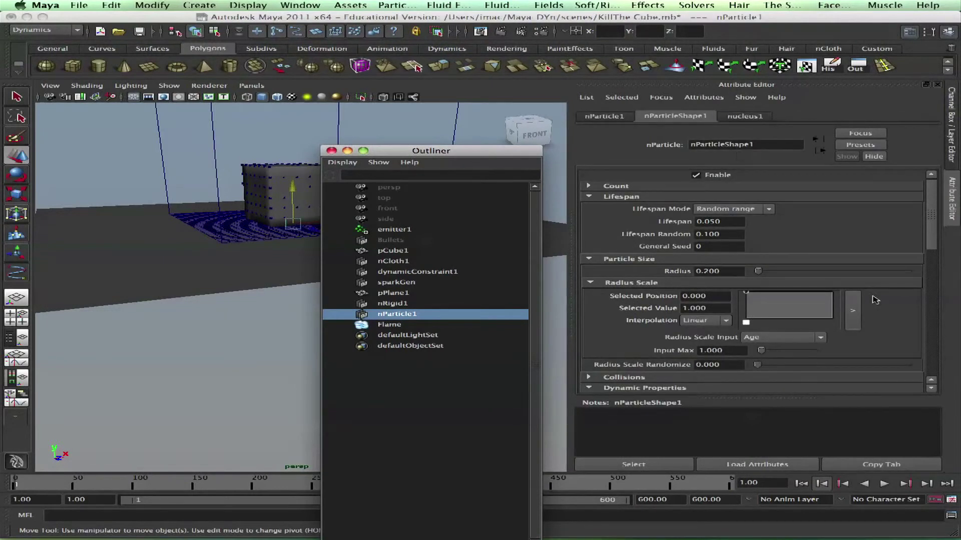
pyautogui.moveTo(930, 254); pyautogui.dragTo(935, 278)
pyautogui.moveTo(935, 259); pyautogui.dragTo(940, 352)
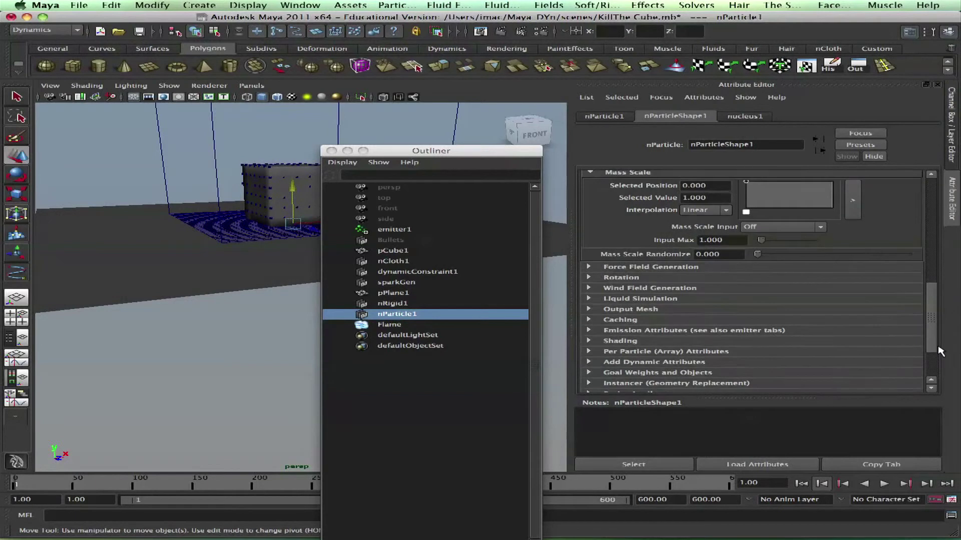
pyautogui.moveTo(931, 310); pyautogui.dragTo(934, 259)
pyautogui.click(617, 326)
pyautogui.click(622, 220)
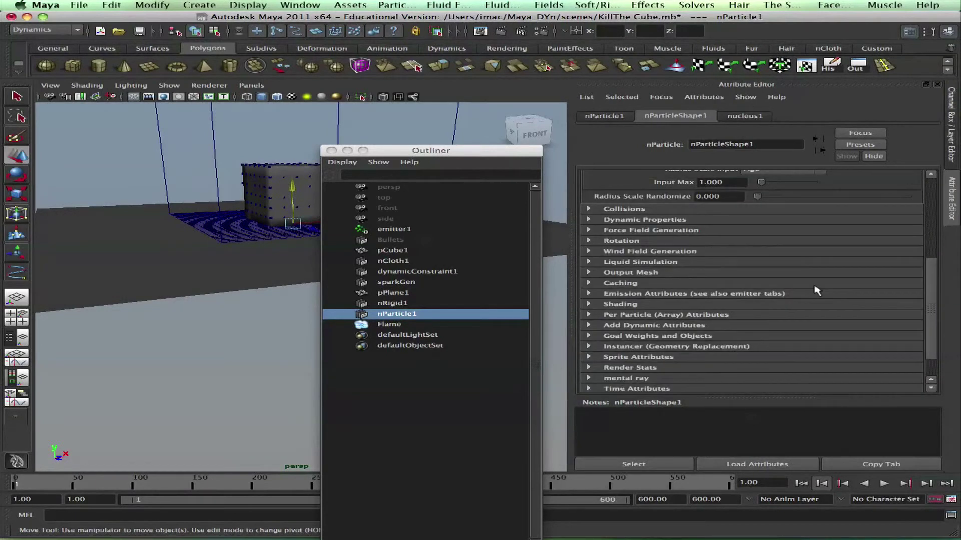
pyautogui.click(655, 305)
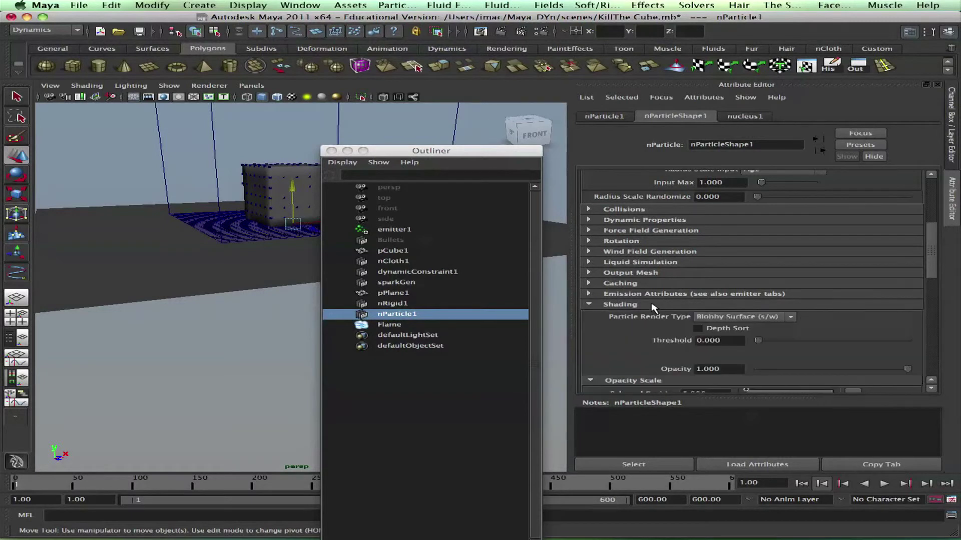
pyautogui.click(743, 317)
pyautogui.click(739, 355)
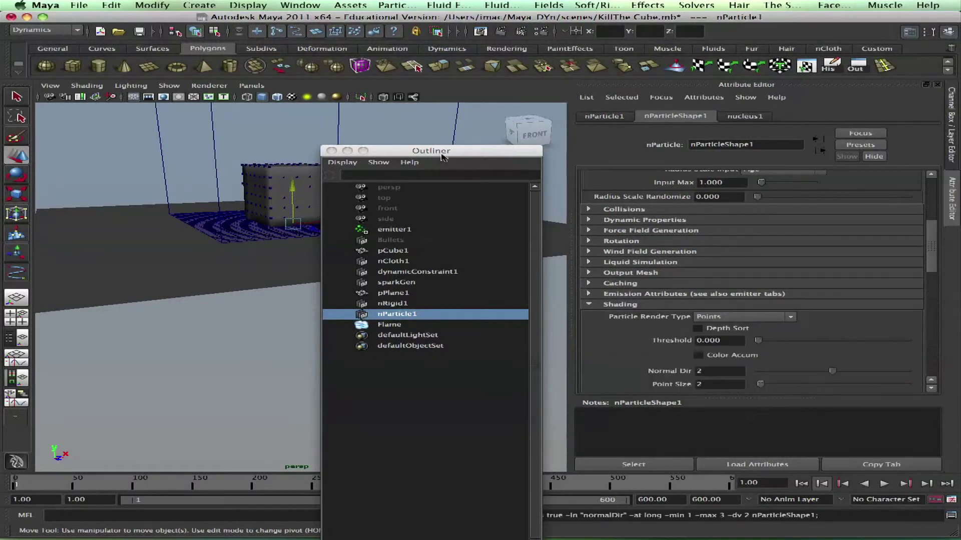
# Select nParticle1 together with the Flame container and make the particles emit fluid with Emit from Object
pyautogui.moveTo(431, 151); pyautogui.dragTo(780, 135)
pyautogui.keyDown('ctrl'); pyautogui.click(748, 299); pyautogui.keyUp('ctrl')
pyautogui.click(748, 300)
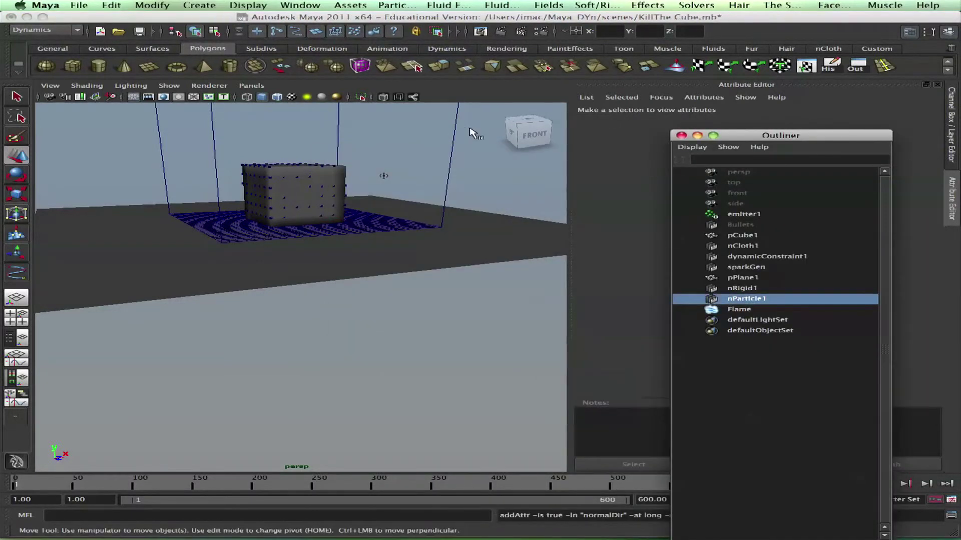
pyautogui.keyDown('ctrl'); pyautogui.click(740, 309); pyautogui.keyUp('ctrl')
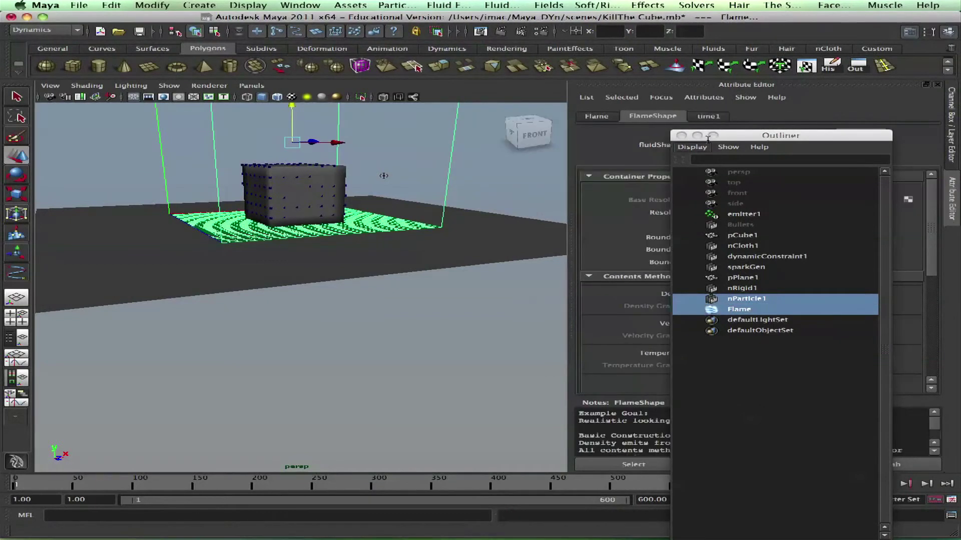
pyautogui.click(756, 147)
pyautogui.moveTo(746, 138); pyautogui.dragTo(766, 64)
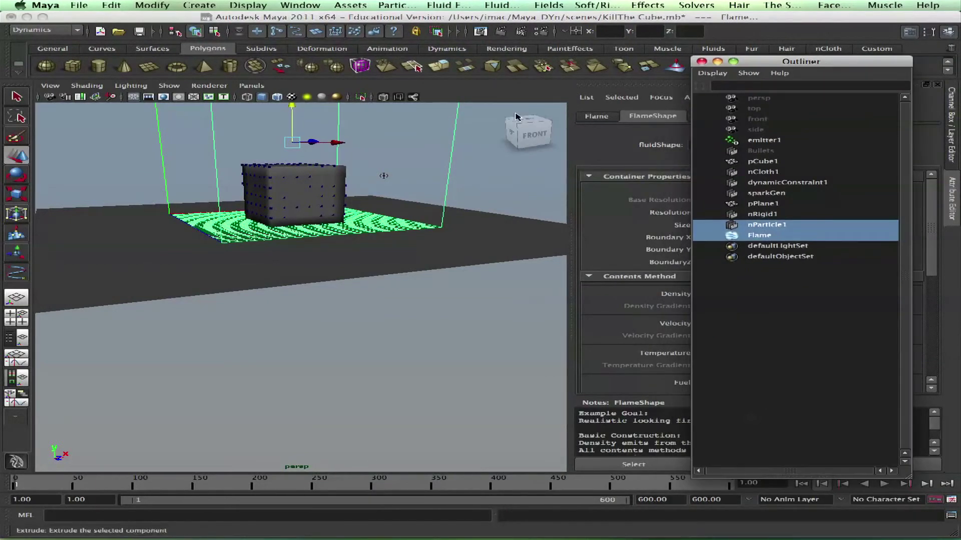
pyautogui.click(455, 5)
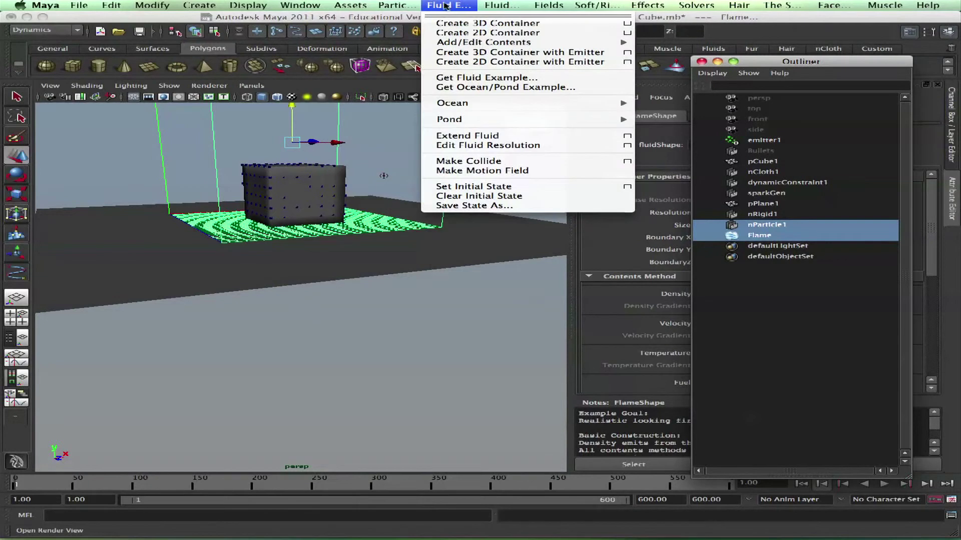
pyautogui.moveTo(455, 7)
pyautogui.moveTo(574, 104)
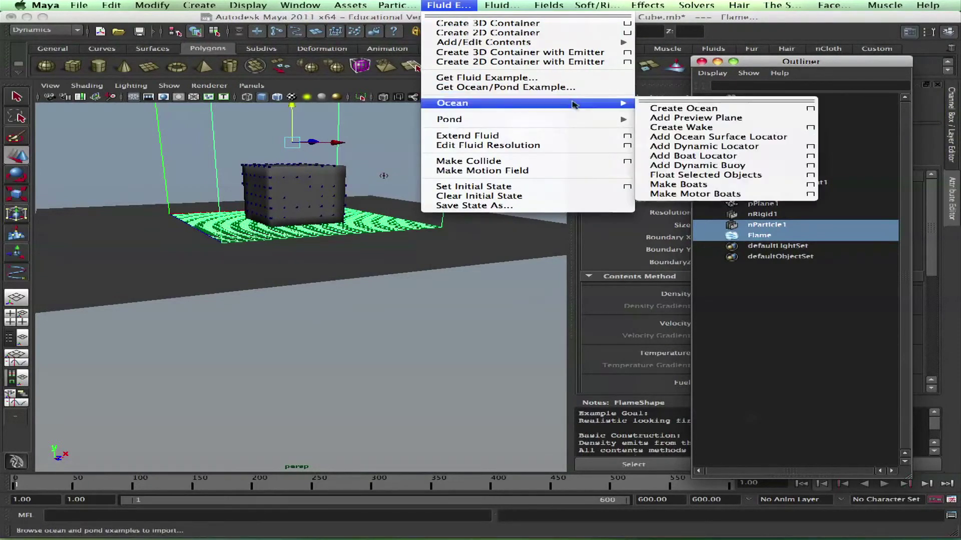
pyautogui.moveTo(621, 42)
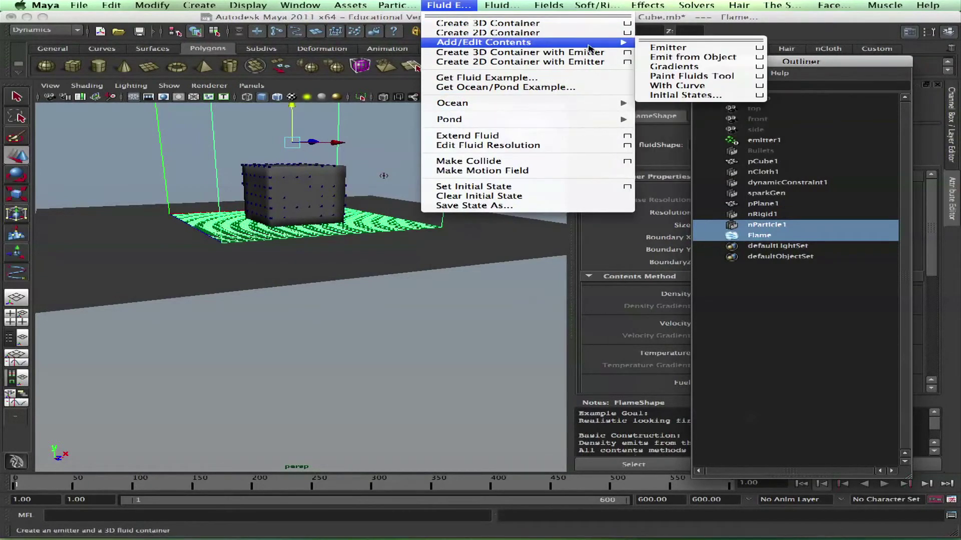
pyautogui.click(735, 58)
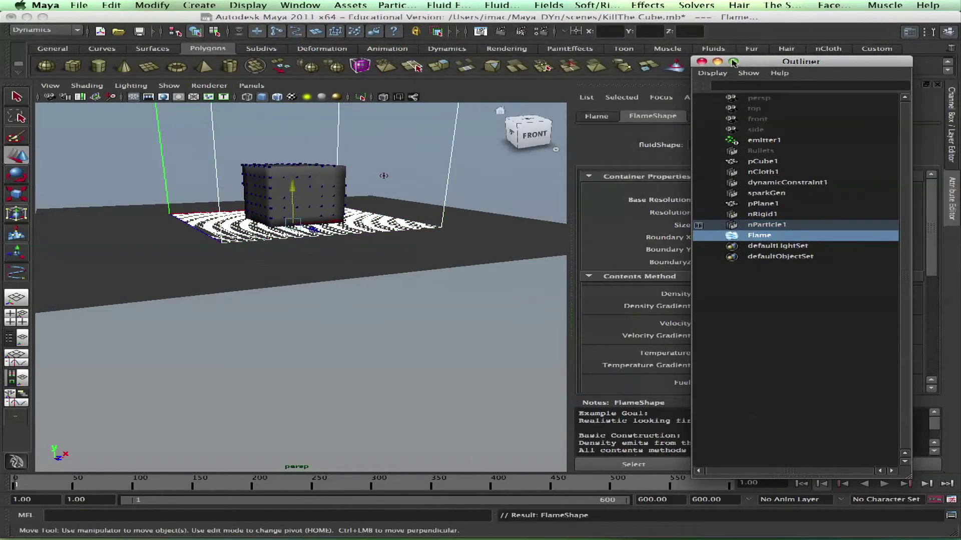
# Play the simulation briefly to check the fluid emission from the spark particles, and stop it
pyautogui.moveTo(755, 61); pyautogui.dragTo(778, 17)
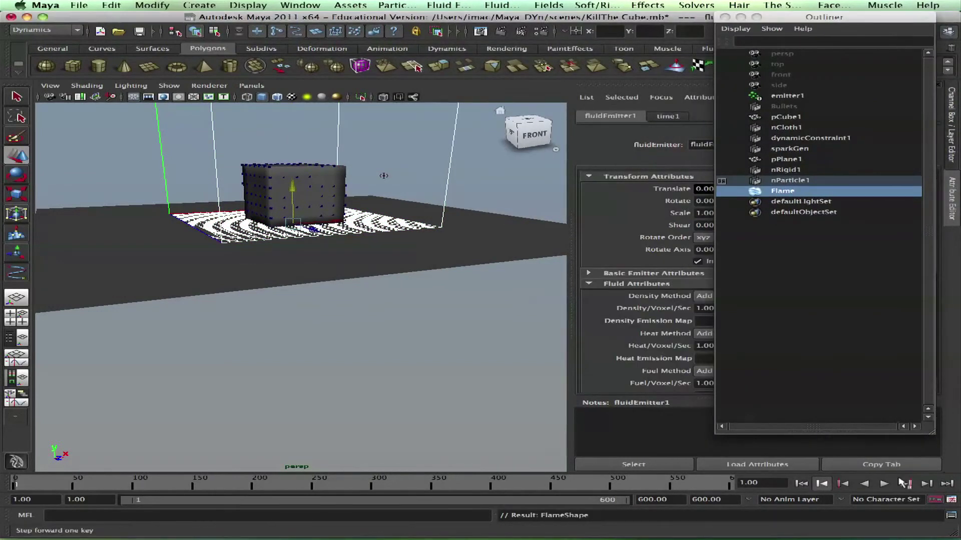
pyautogui.click(884, 483)
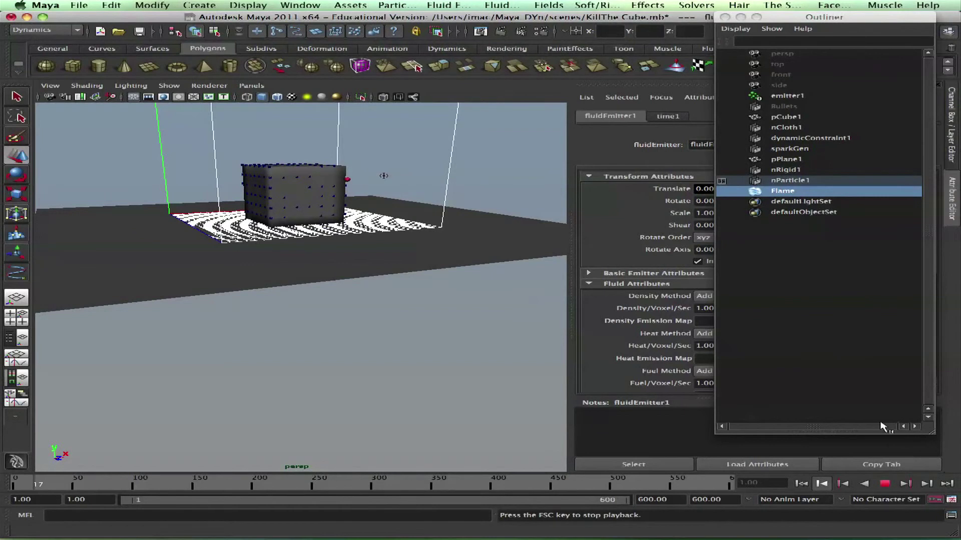
pyautogui.press('Escape')
# Set fluidEmitter1 under nParticle1 to Density/Voxel/Sec 10, Heat/Voxel/Sec 20 and Fuel/Voxel/Sec 40
pyautogui.moveTo(774, 23); pyautogui.dragTo(273, 269)
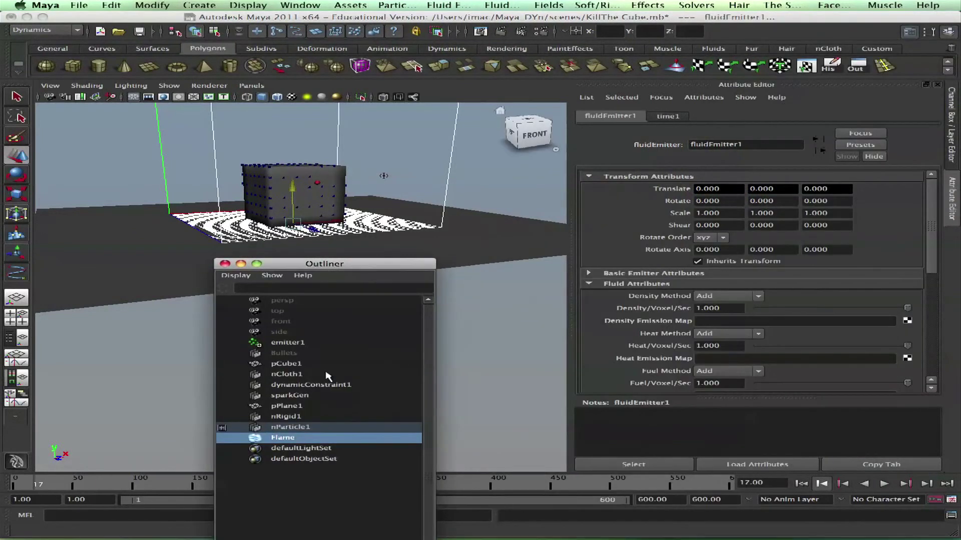
pyautogui.click(227, 431)
pyautogui.click(221, 428)
pyautogui.click(235, 437)
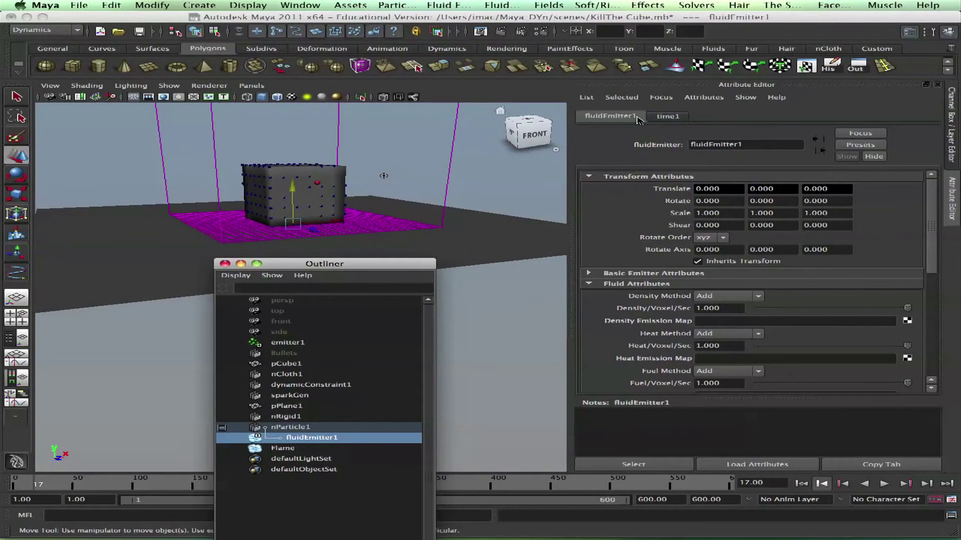
pyautogui.click(638, 118)
pyautogui.scroll(-4, 929, 206)
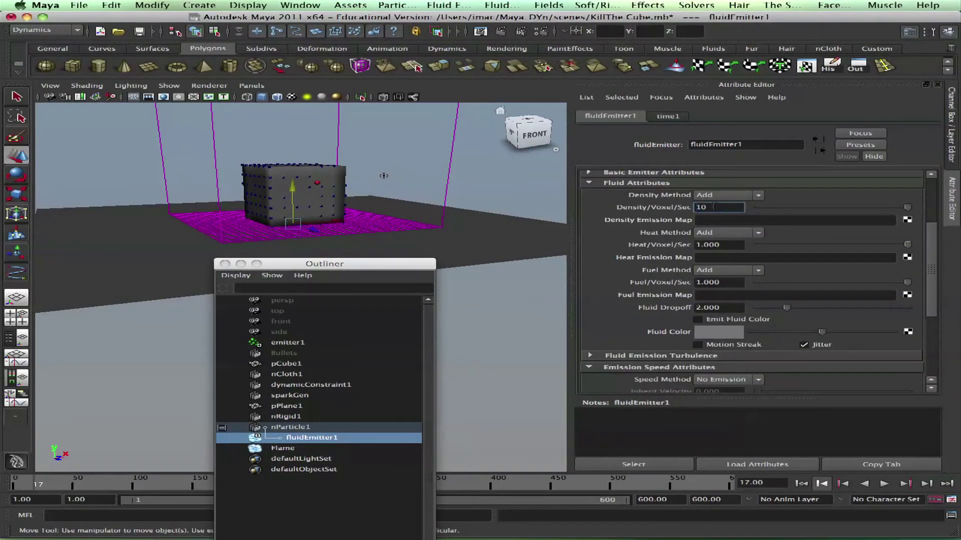
pyautogui.doubleClick(717, 245)
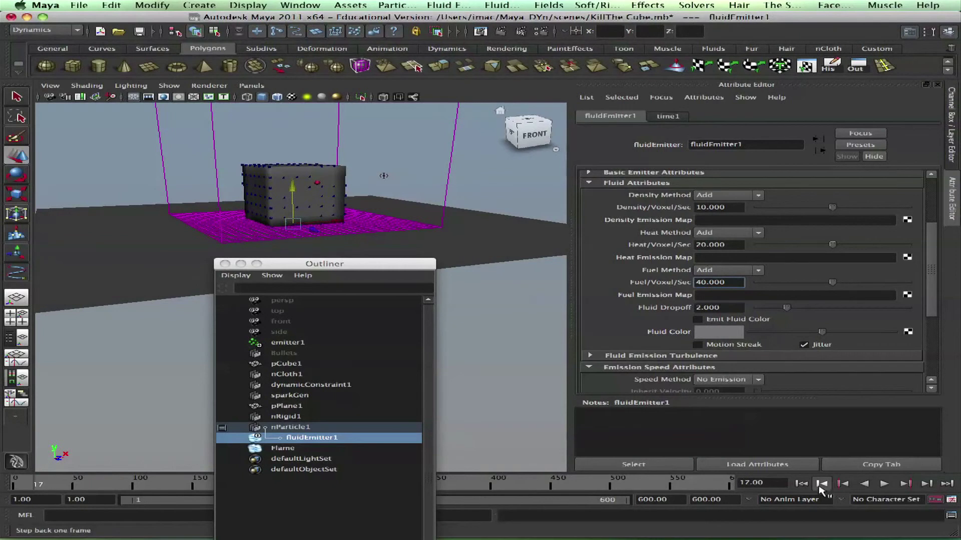
# Replay the simulation from the first frame up to frame 26 and render that frame in the Render View
pyautogui.click(801, 484)
pyautogui.click(885, 483)
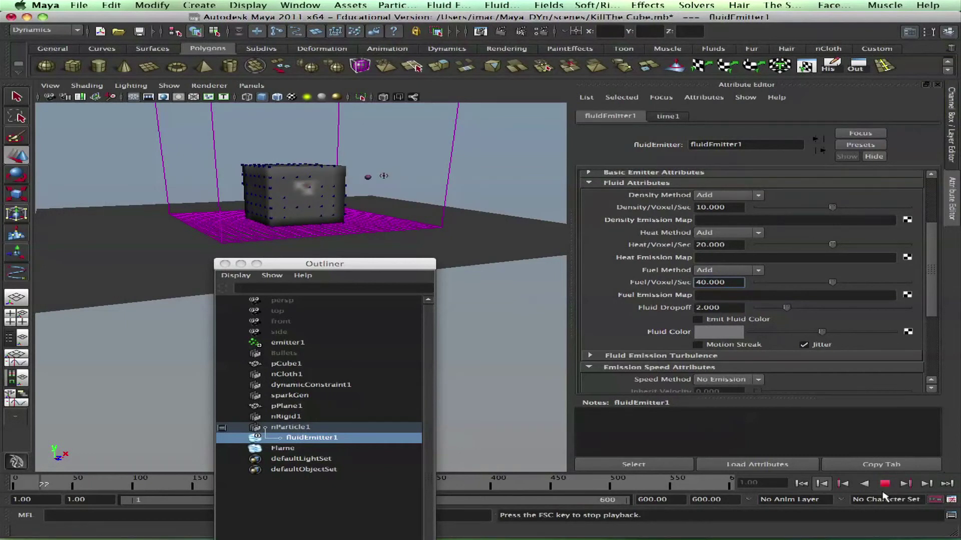
pyautogui.click(885, 483)
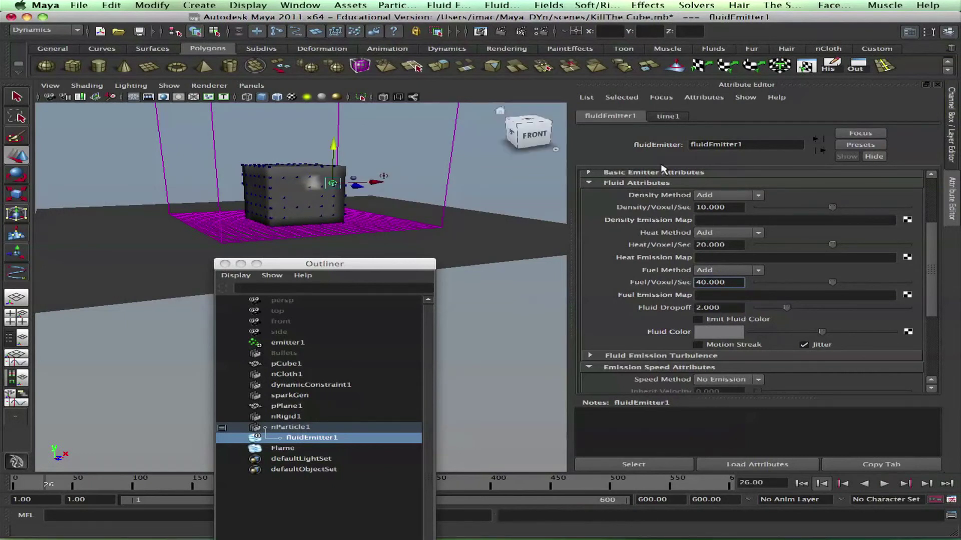
pyautogui.click(499, 216)
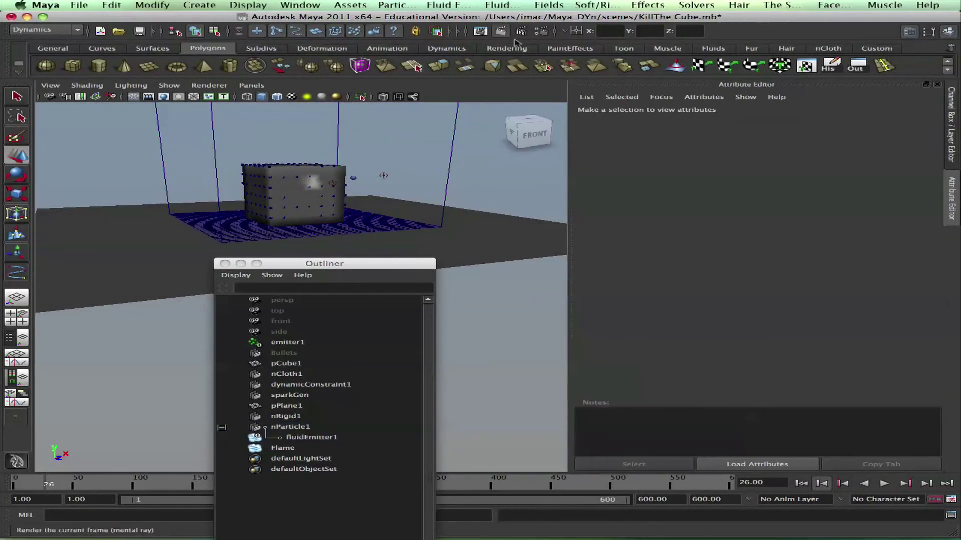
pyautogui.click(501, 31)
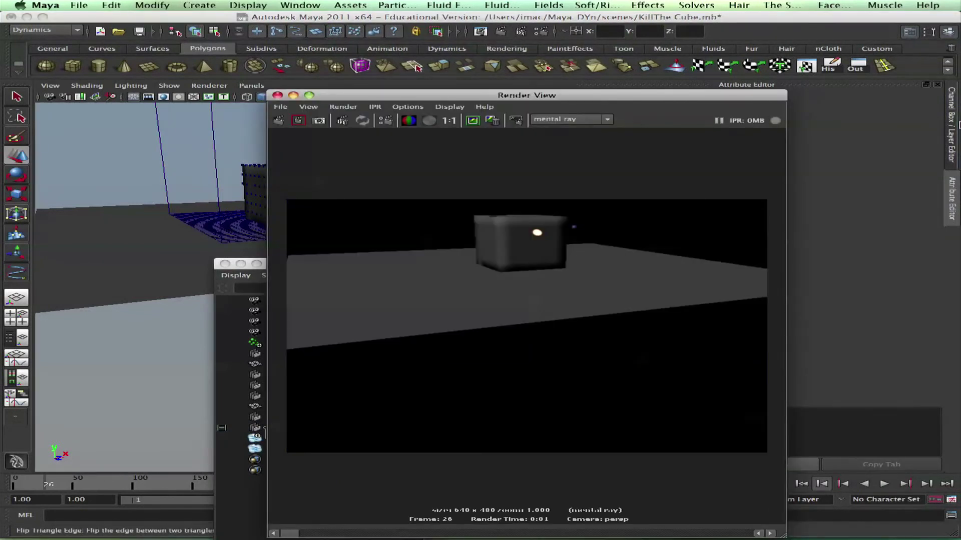
pyautogui.click(278, 95)
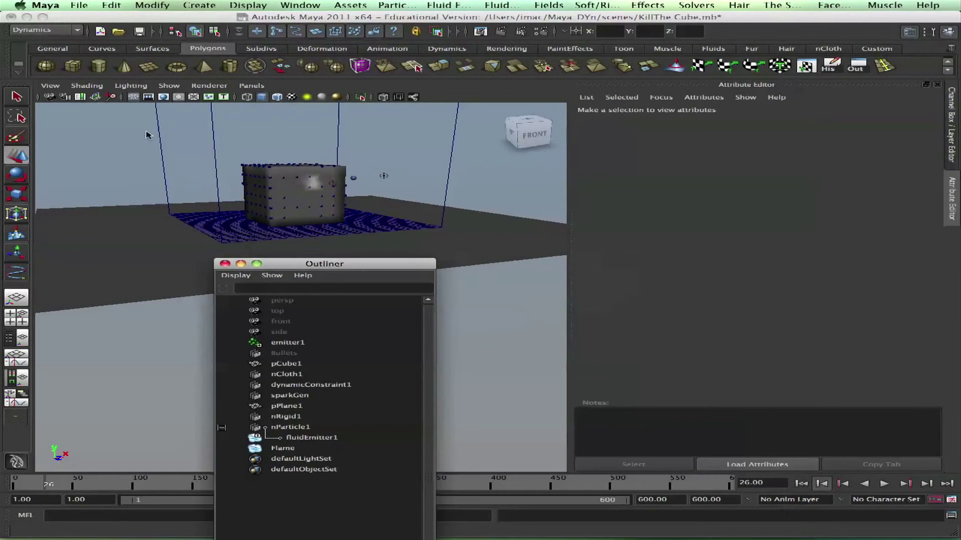
# Delete the Flame fluid container and fluidEmitter1, return to frame 1 and close the Outliner
pyautogui.keyDown('alt'); pyautogui.moveTo(80, 252); pyautogui.dragTo(133, 223); pyautogui.keyUp('alt')
pyautogui.keyDown('alt'); pyautogui.moveTo(133, 223); pyautogui.dragTo(194, 225, button='right'); pyautogui.keyUp('alt')
pyautogui.keyDown('alt'); pyautogui.moveTo(193, 225); pyautogui.dragTo(180, 221); pyautogui.keyUp('alt')
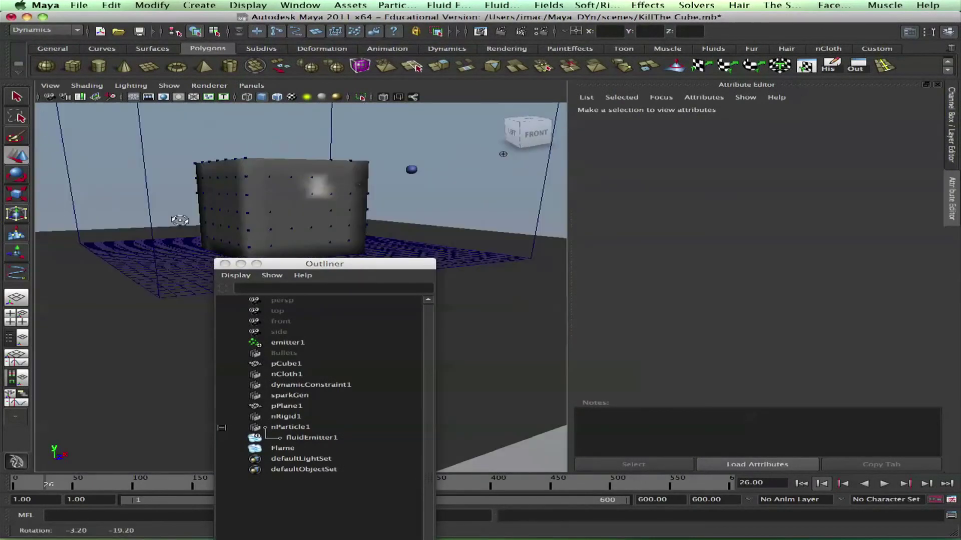
pyautogui.keyDown('alt'); pyautogui.moveTo(180, 221); pyautogui.dragTo(161, 212, button='right'); pyautogui.keyUp('alt')
pyautogui.click(486, 161)
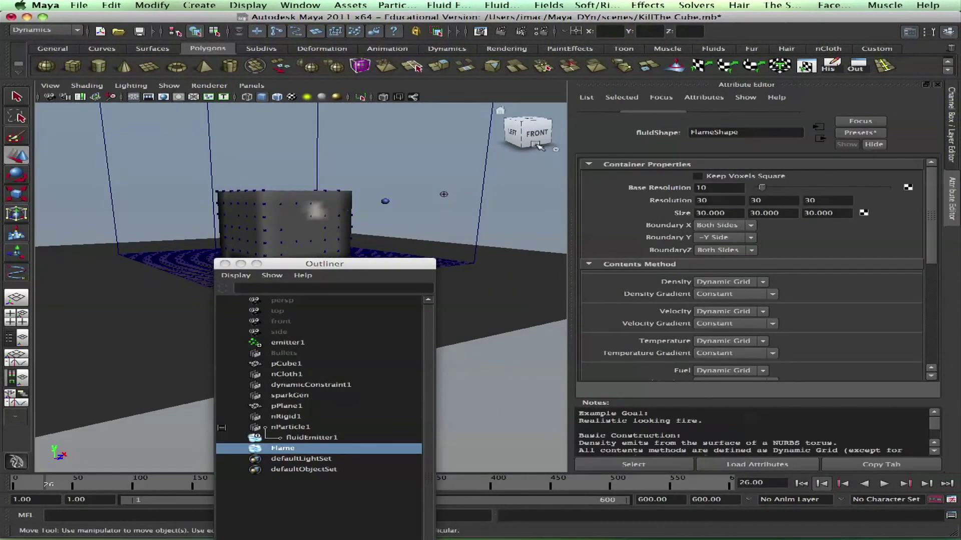
pyautogui.click(493, 162)
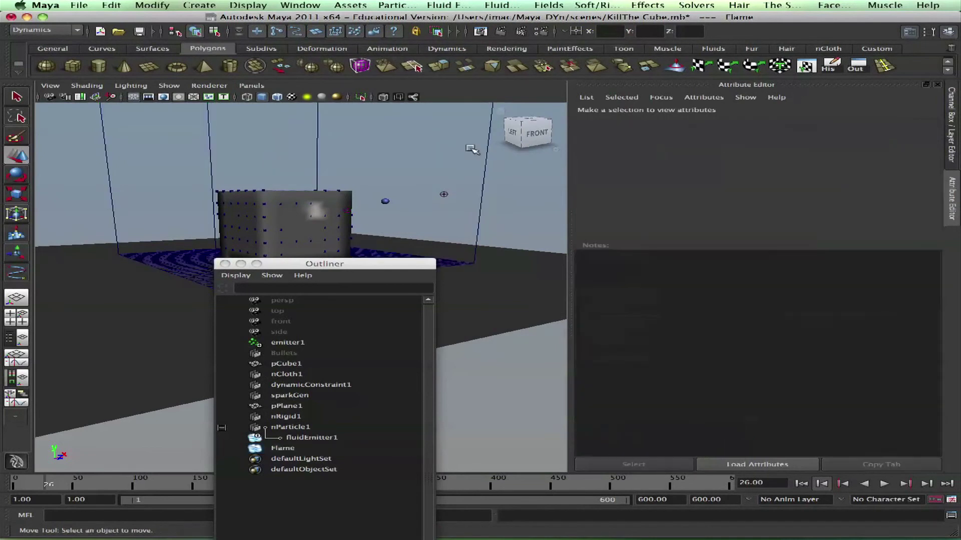
pyautogui.press('Delete')
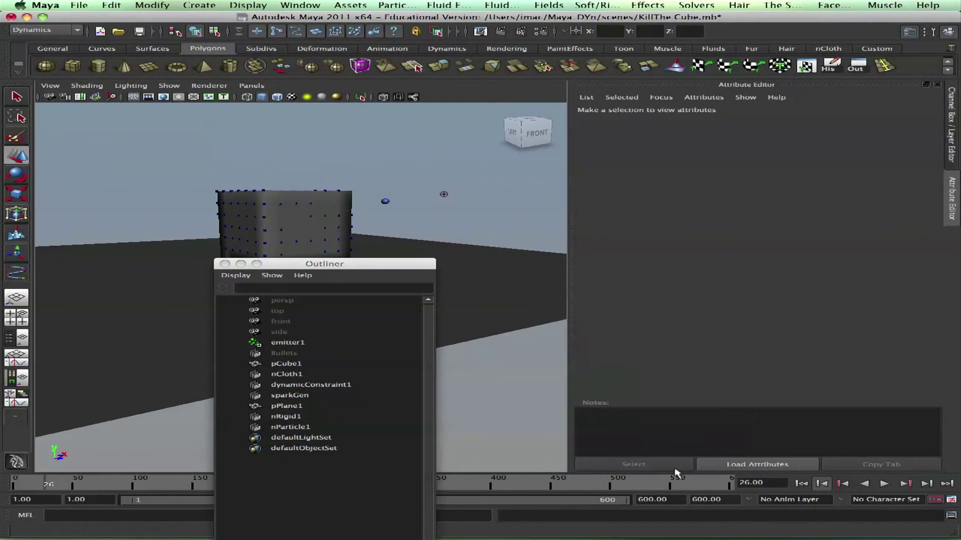
pyautogui.click(800, 485)
pyautogui.click(237, 264)
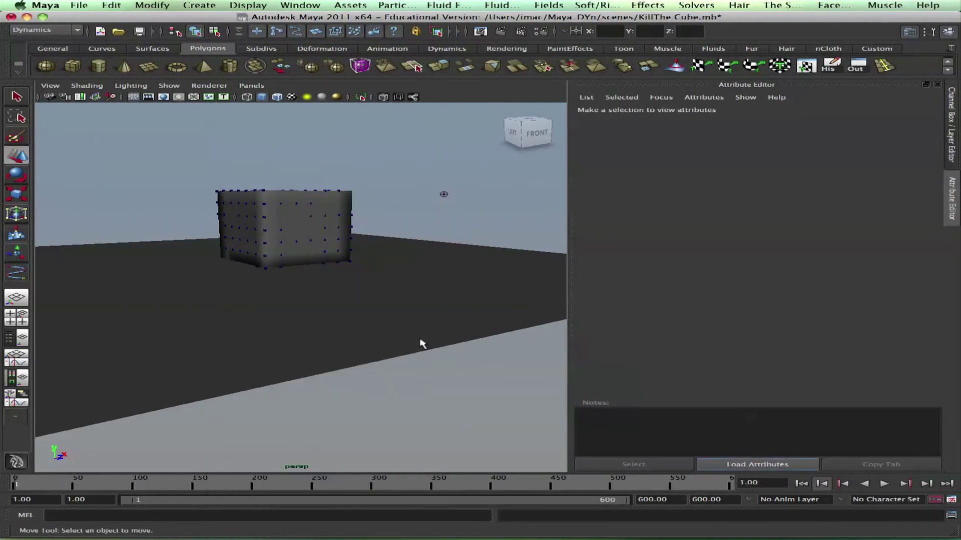
# Select the nCloth cube and switch the menu set to nDynamics
pyautogui.click(316, 220)
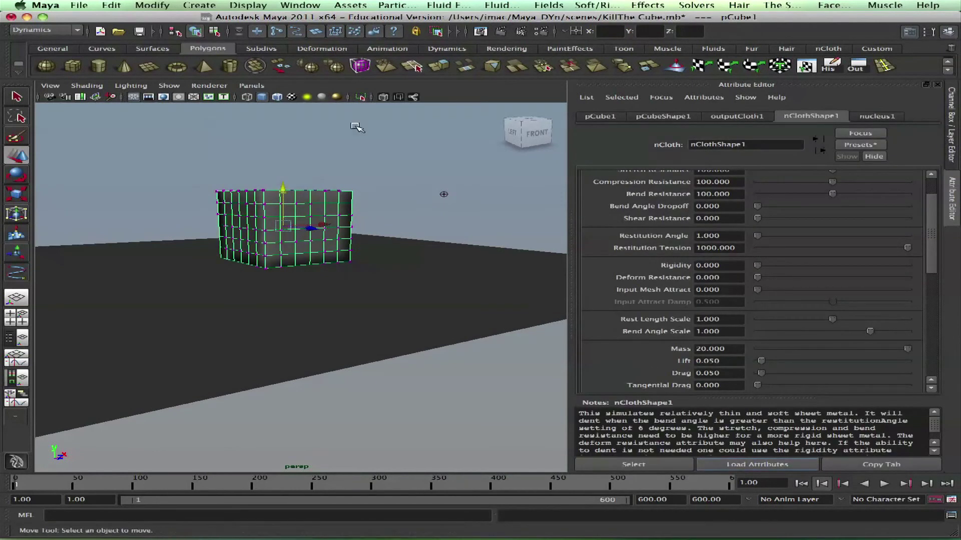
pyautogui.click(349, 199)
pyautogui.press('z')
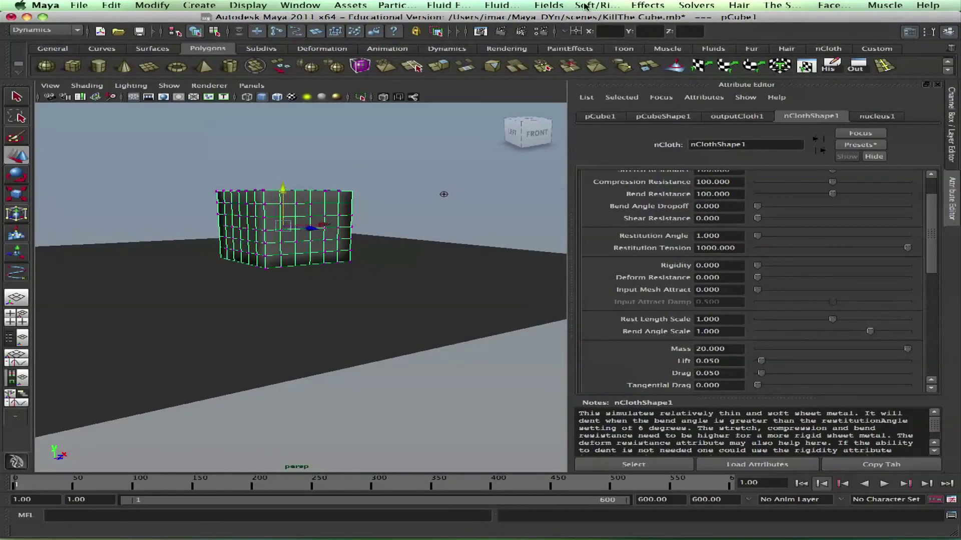
pyautogui.click(586, 6)
pyautogui.click(69, 31)
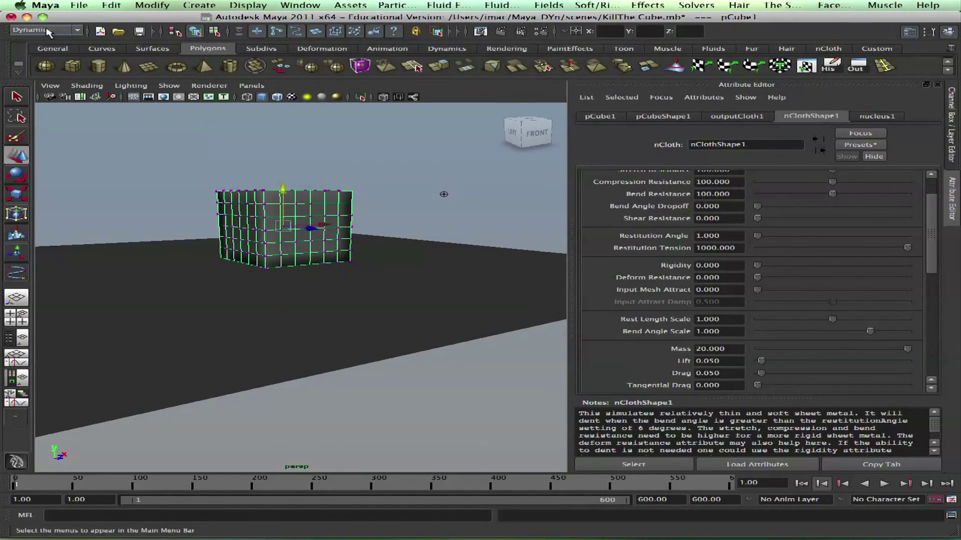
pyautogui.click(69, 31)
pyautogui.click(40, 80)
# Look through the nCache commands and play the simulation from frame 1 with the cube selected
pyautogui.click(618, 6)
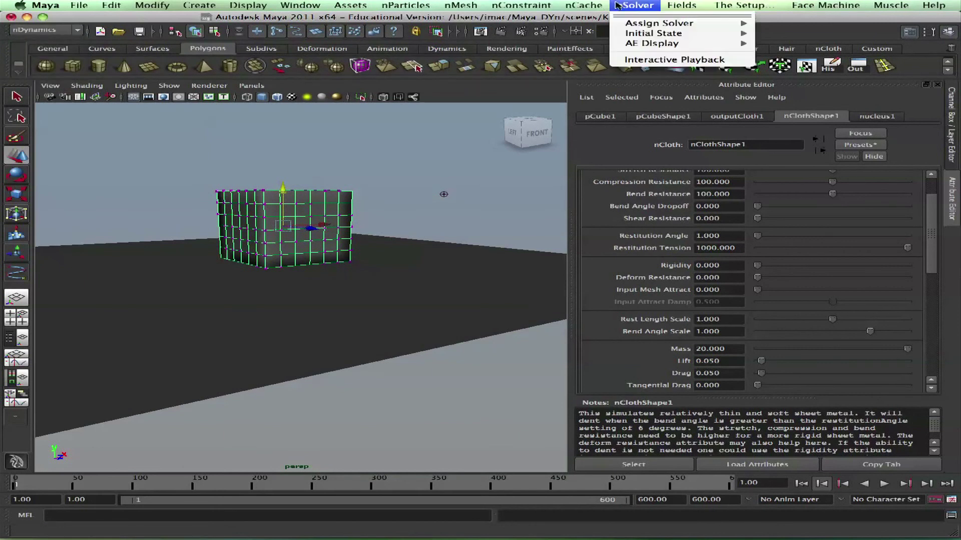
pyautogui.moveTo(584, 6)
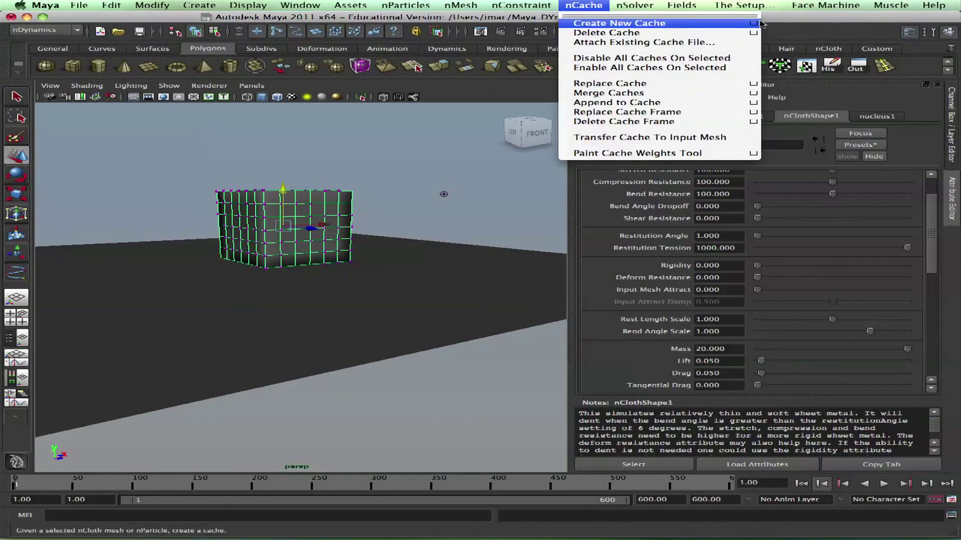
pyautogui.click(598, 6)
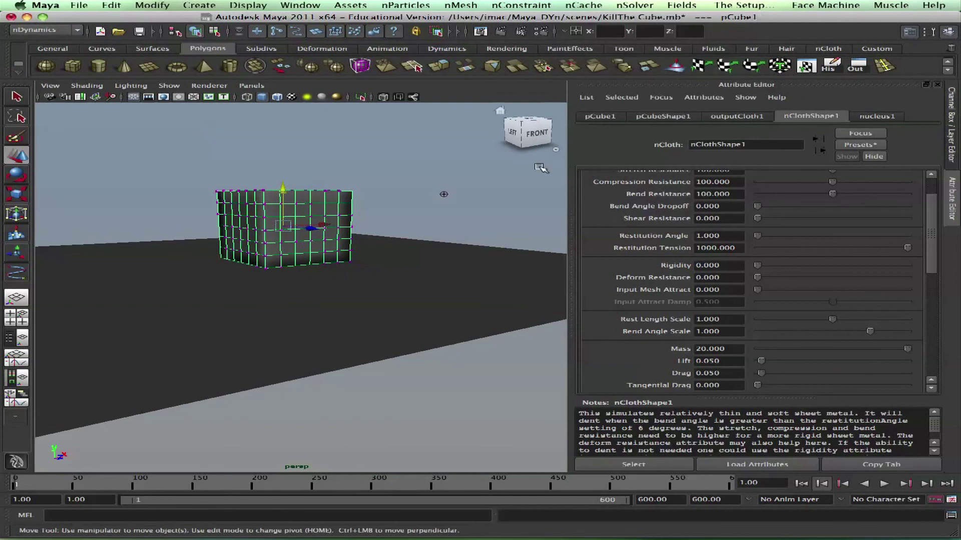
pyautogui.click(884, 484)
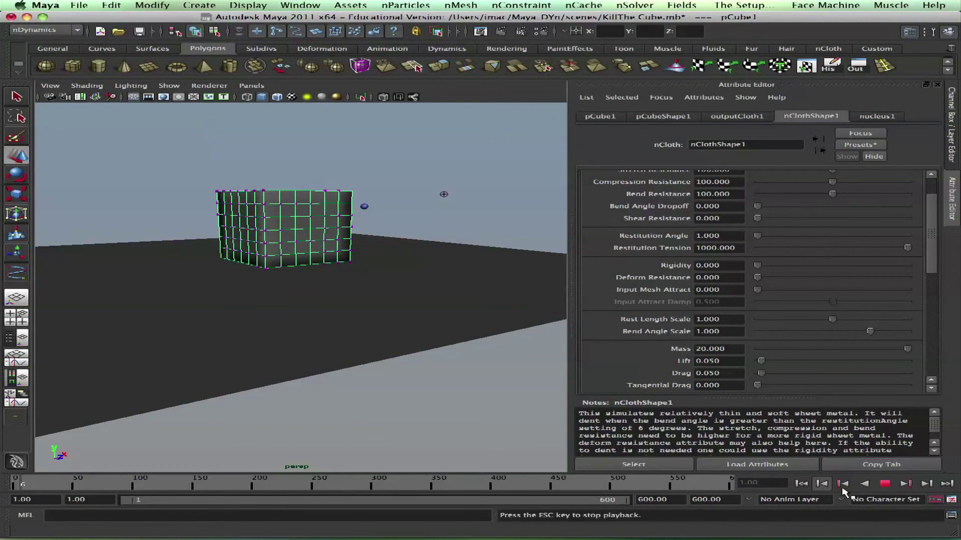